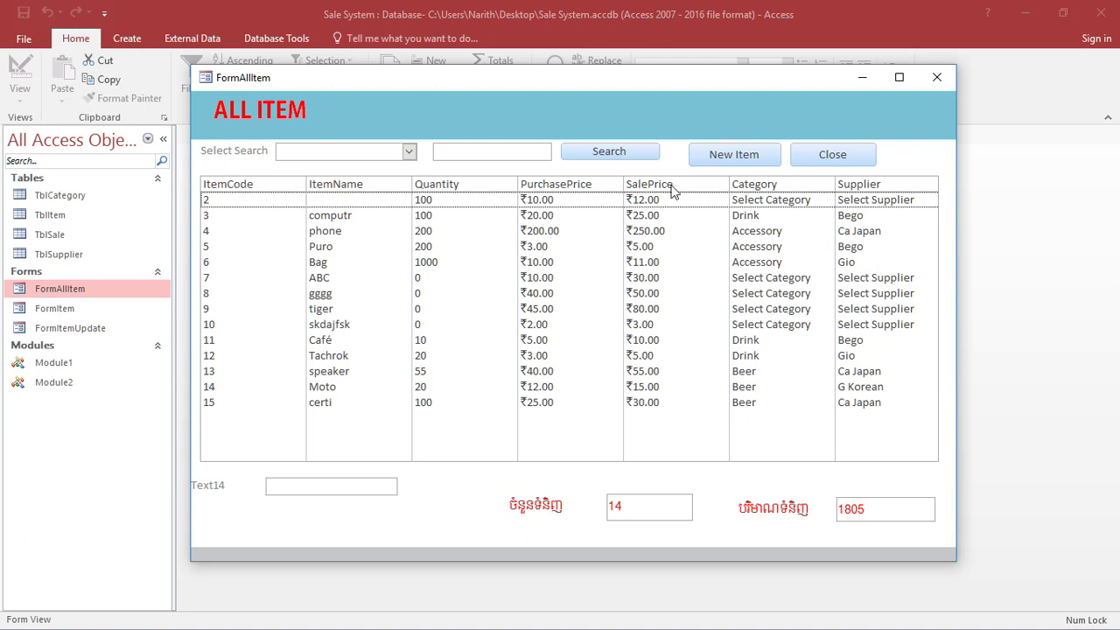
Open the tiger item's record in the item update form and move the form window clear of the item names.
click(390, 313)
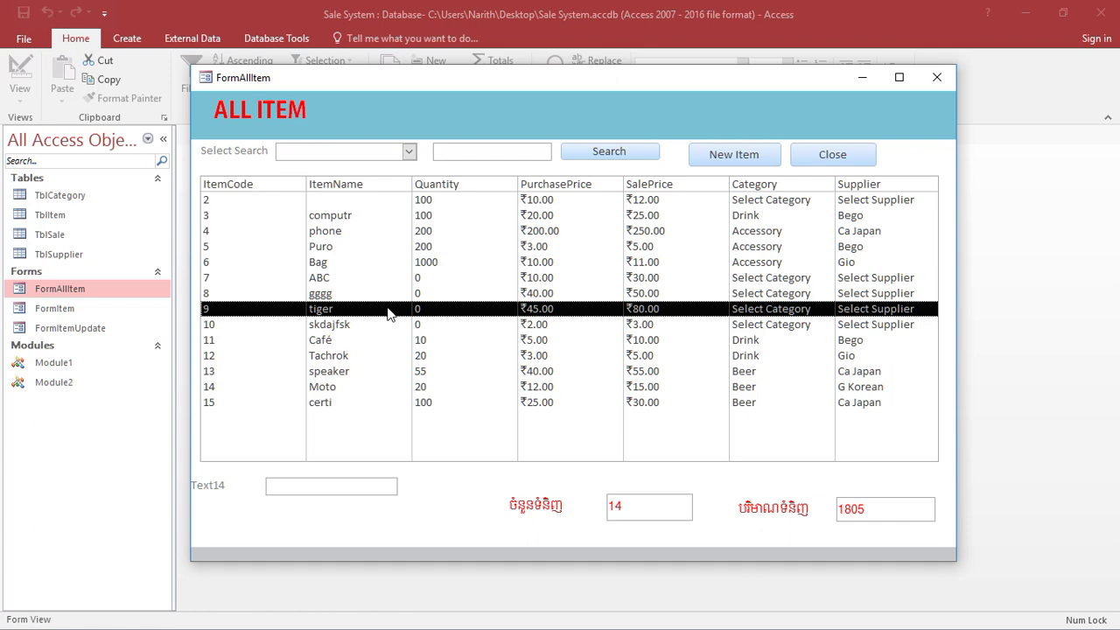
double_click(390, 314)
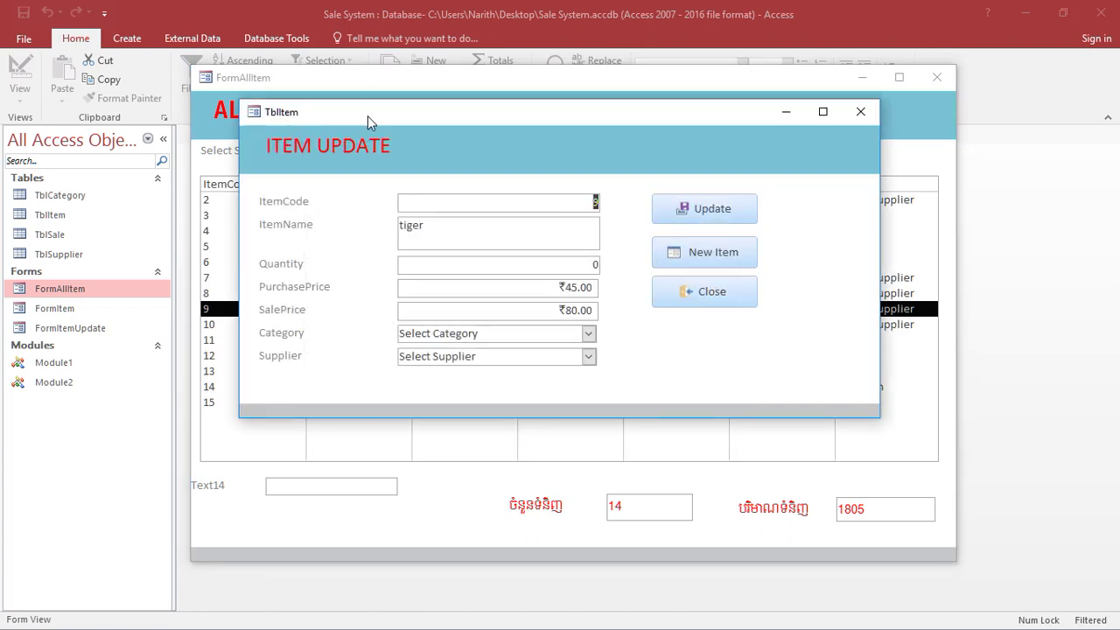
drag(367, 116, 416, 129)
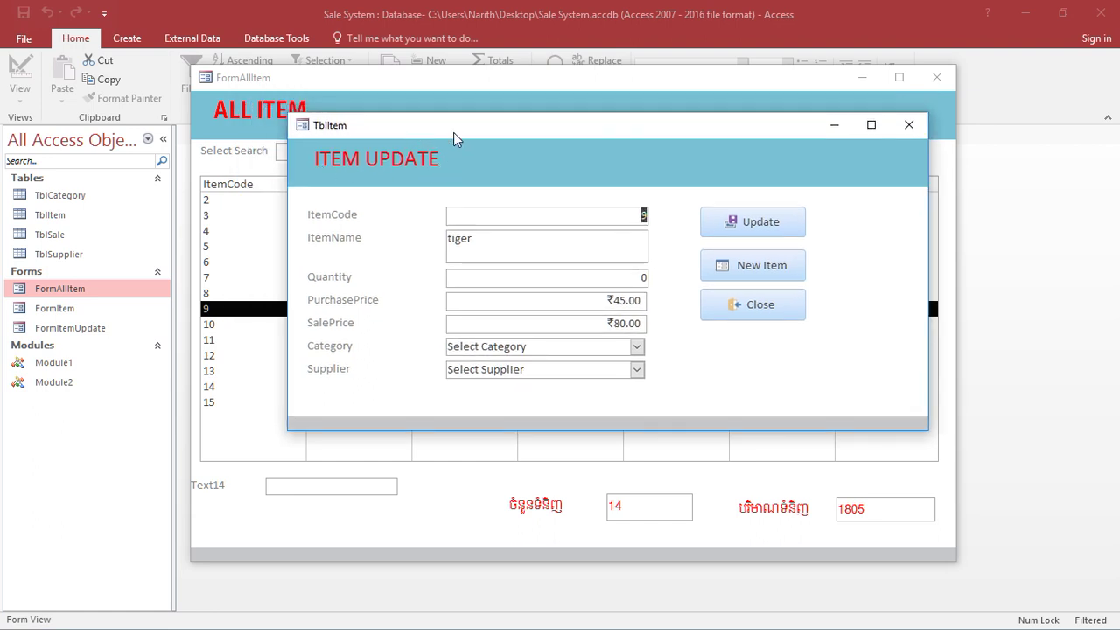
drag(466, 126, 496, 334)
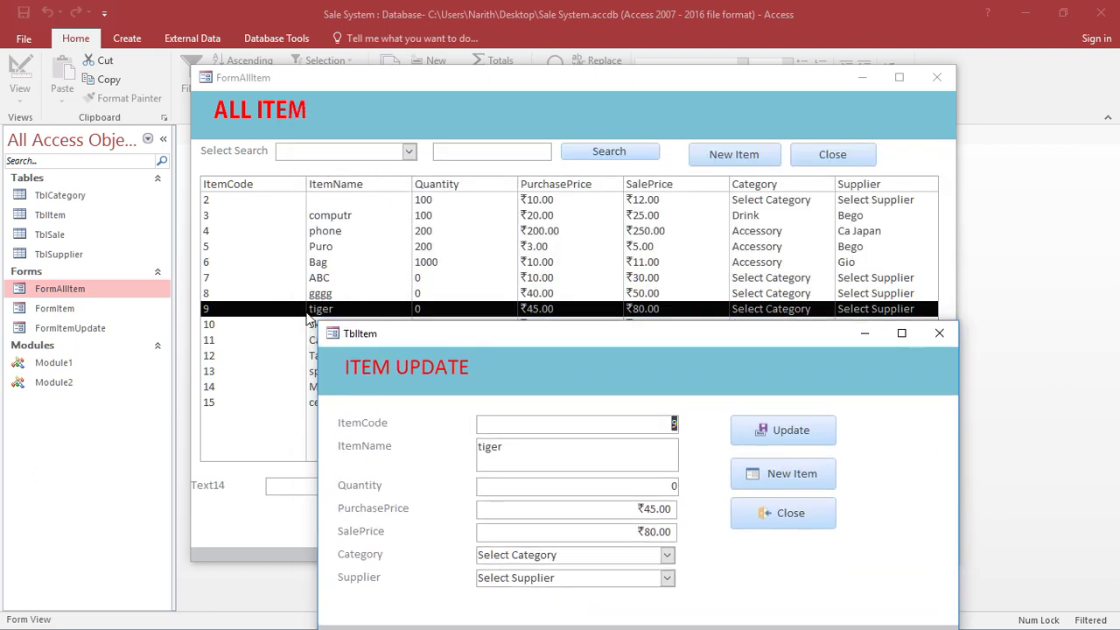
drag(505, 339, 536, 155)
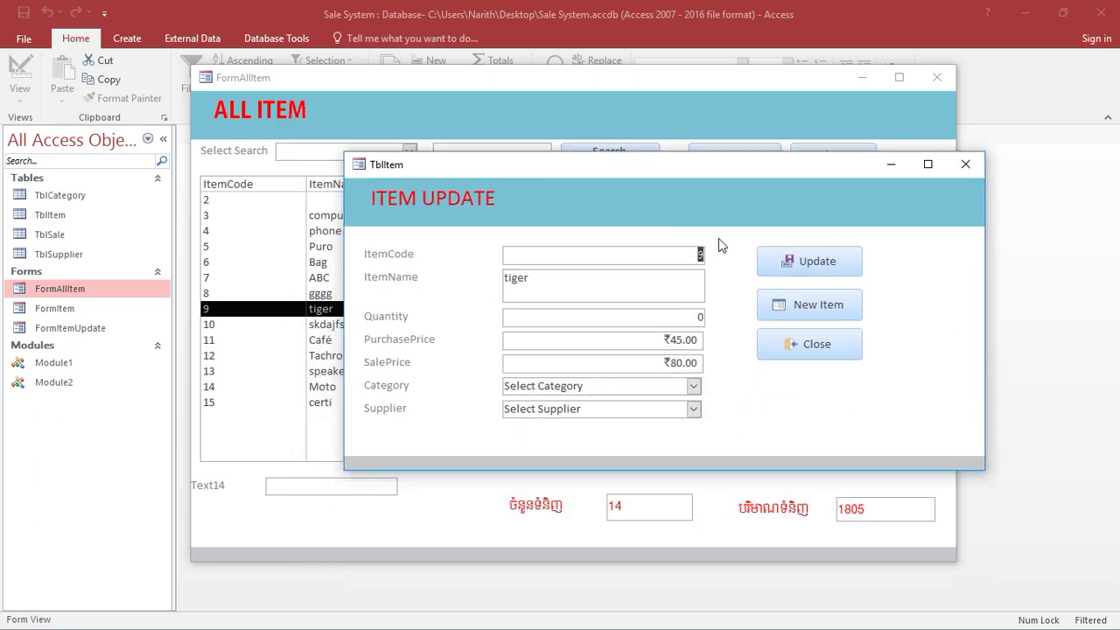
Set the tiger item's purchase price to 60, save the update and close the update form.
drag(635, 339, 704, 339)
text(60)
click(830, 267)
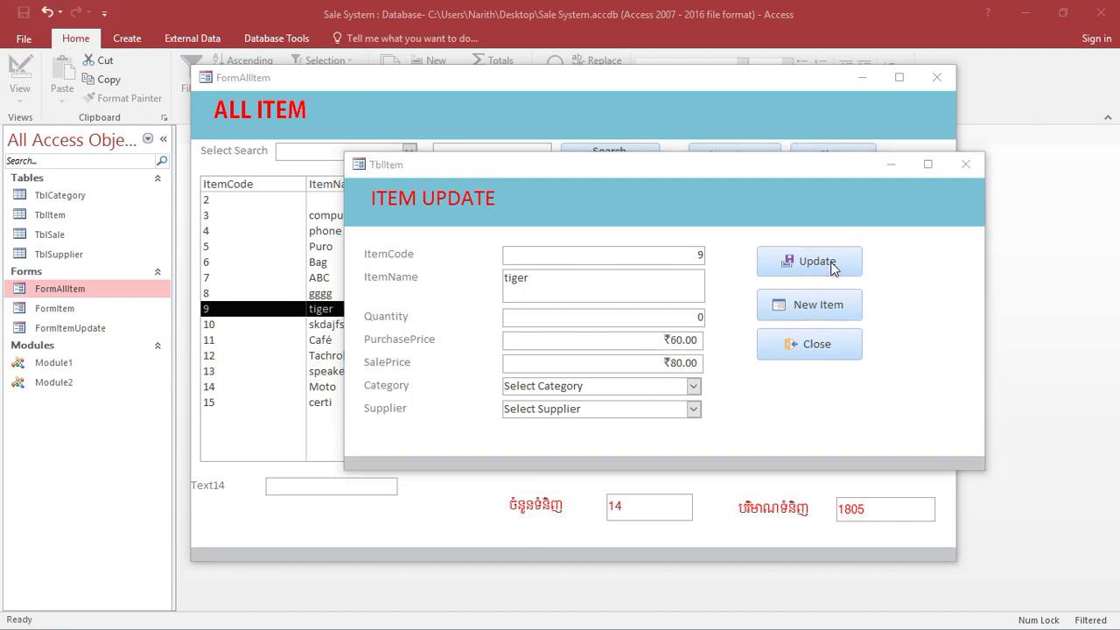
click(576, 379)
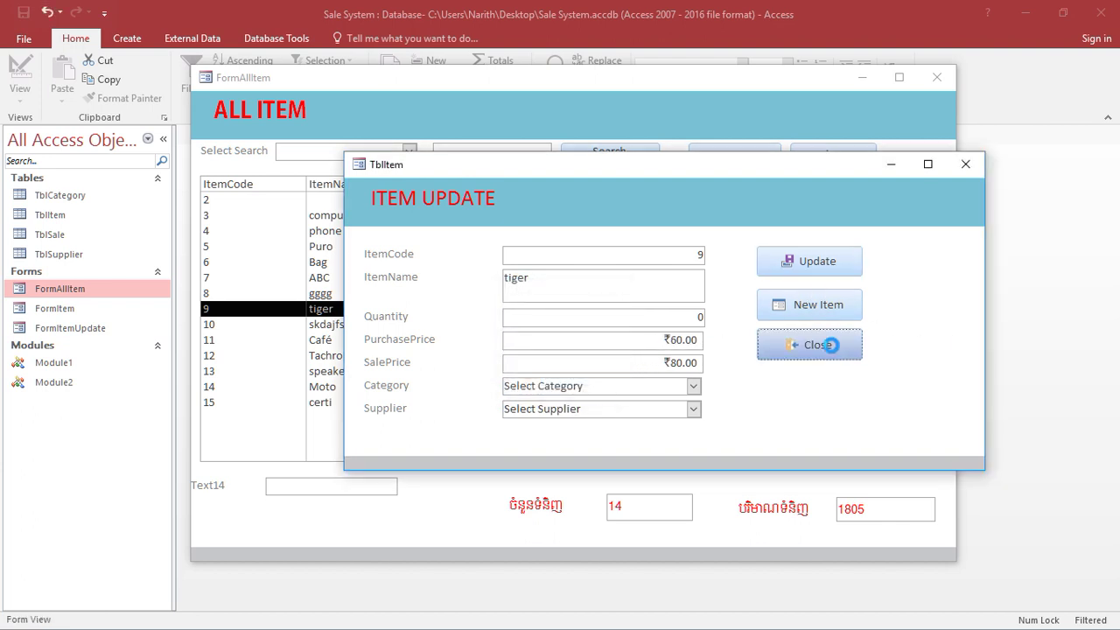
click(829, 343)
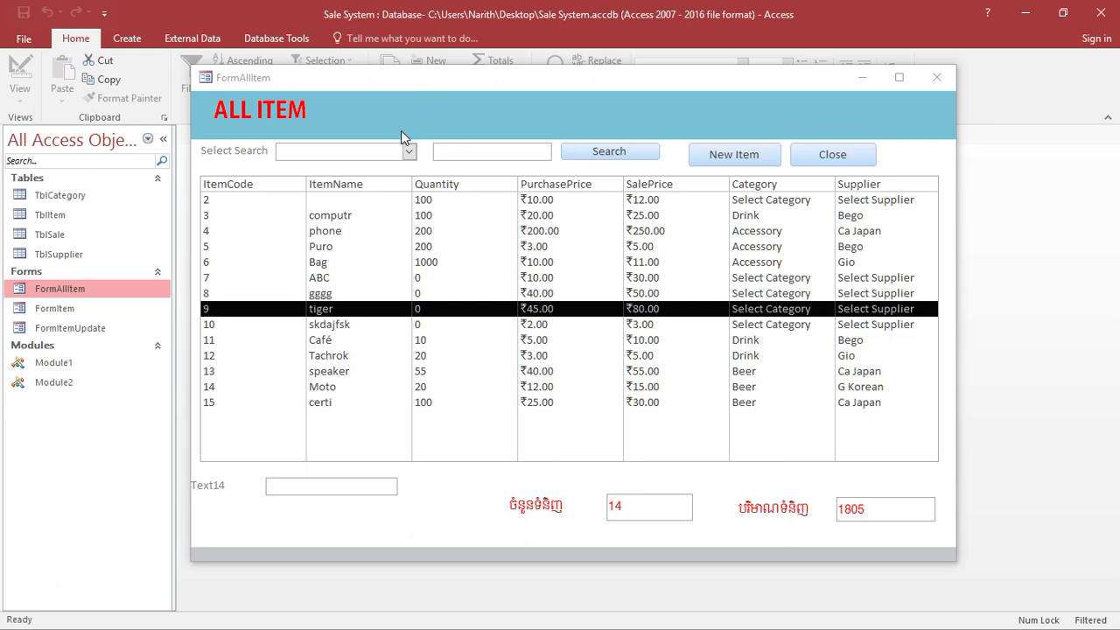
View the speaker item's record in the item update form and close the form.
click(361, 263)
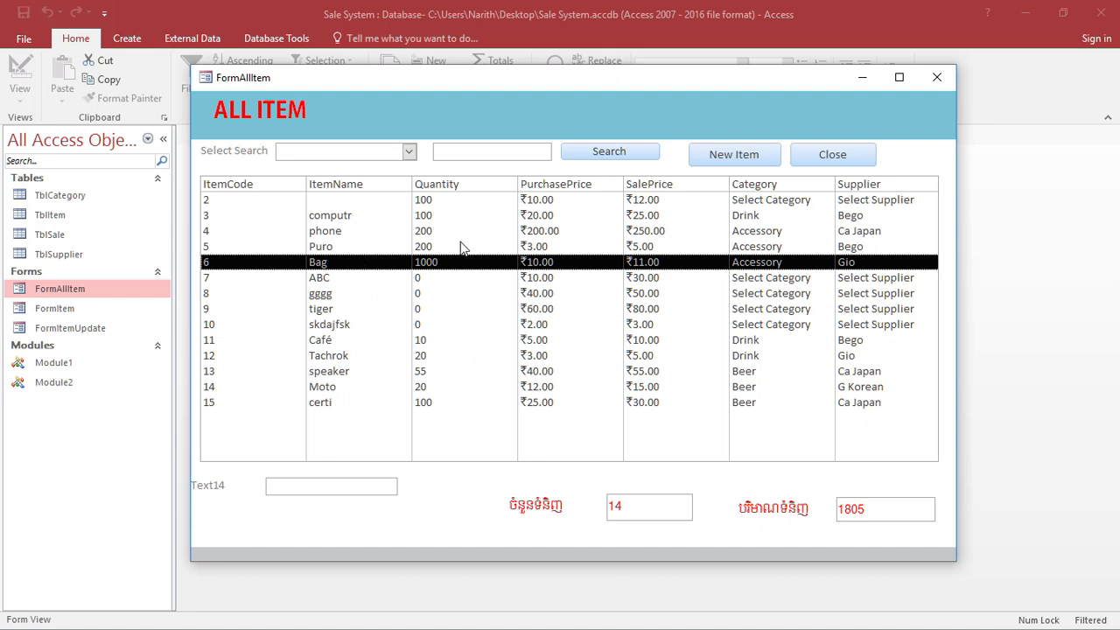
click(349, 341)
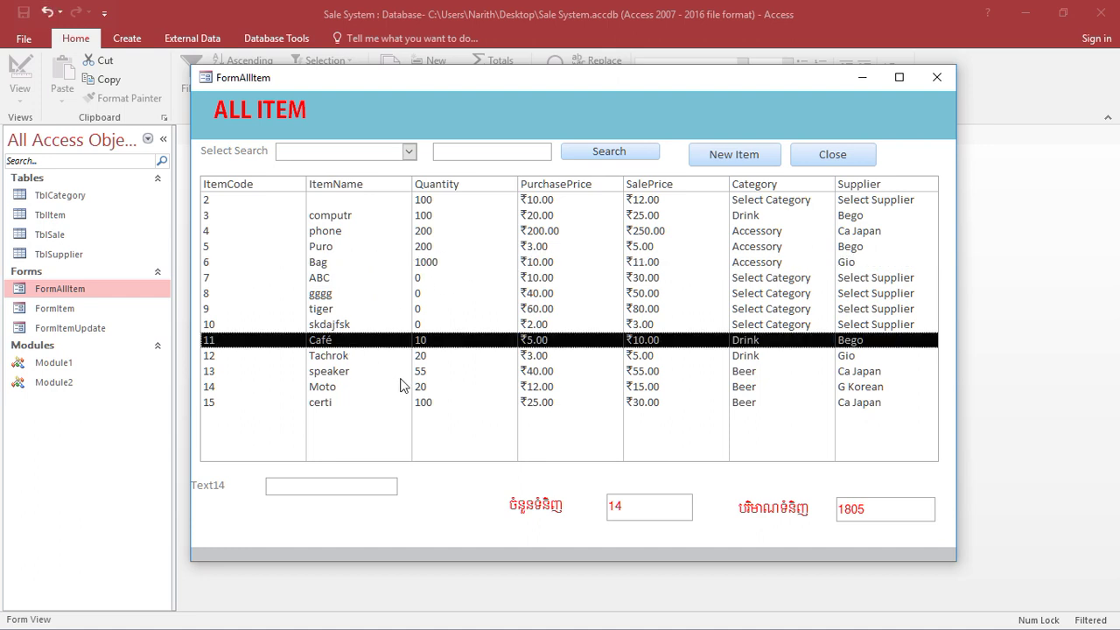
click(343, 374)
double_click(342, 374)
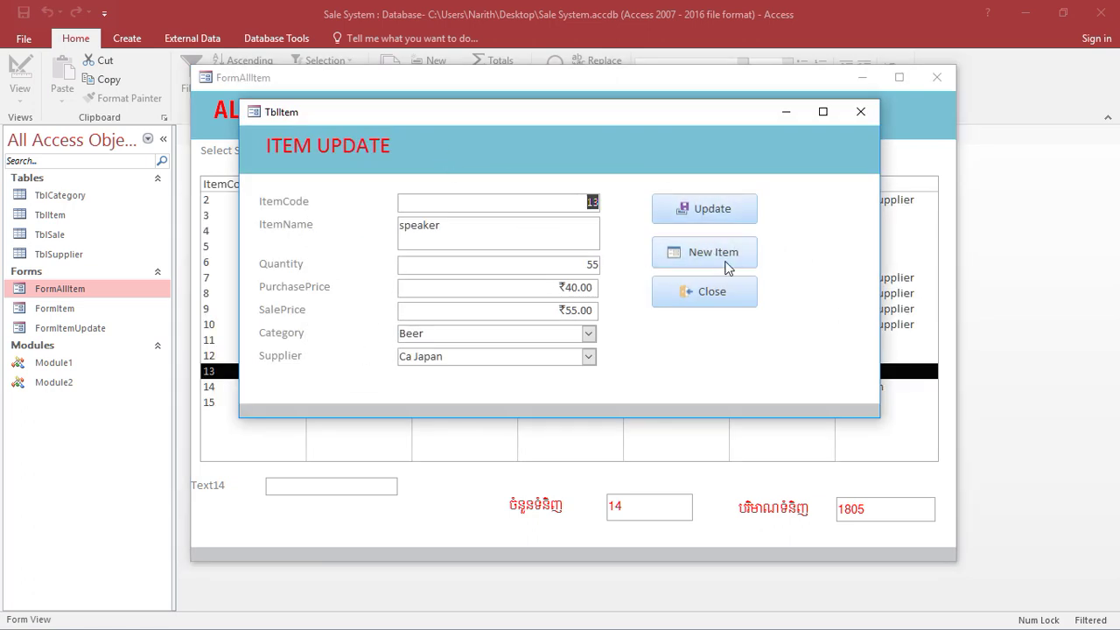
click(726, 299)
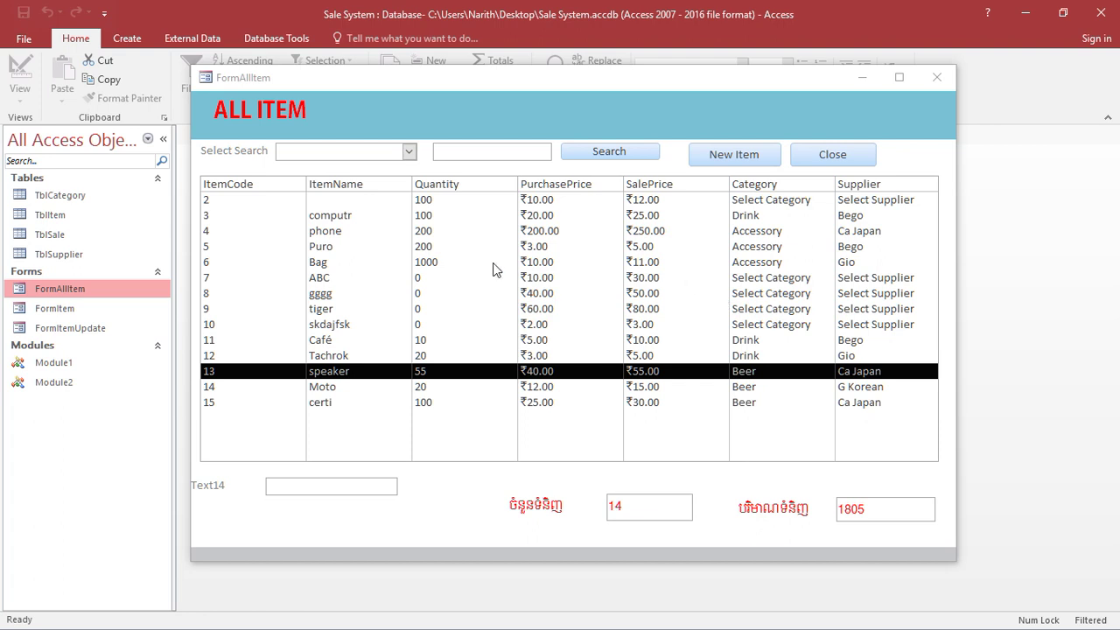
View the gggg item's record in the item update form and close the form.
click(354, 244)
click(342, 358)
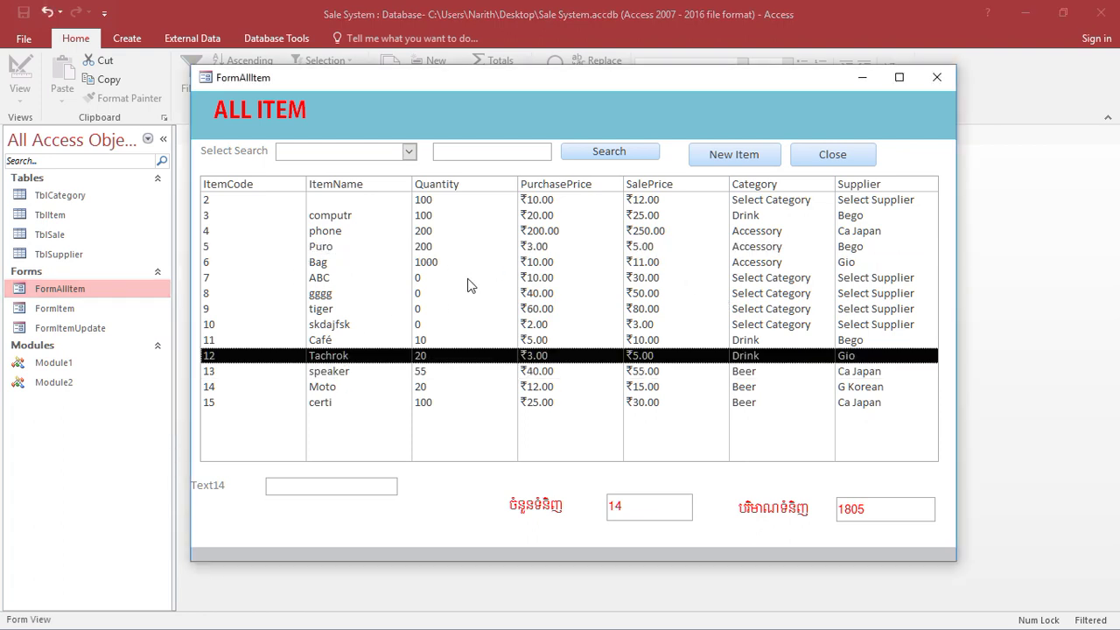
click(540, 249)
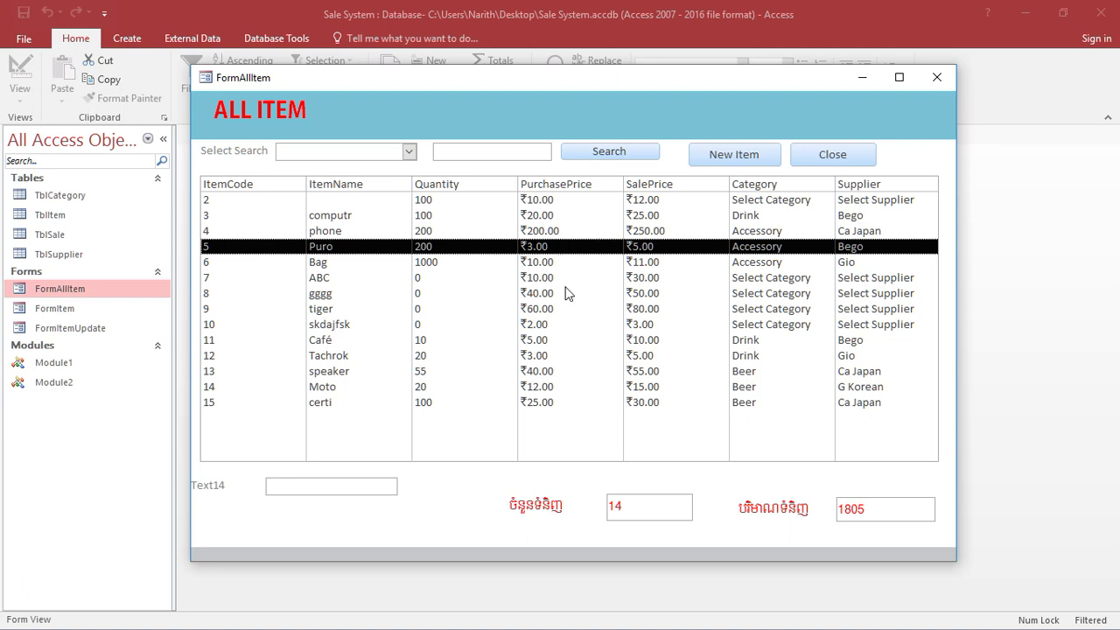
click(538, 264)
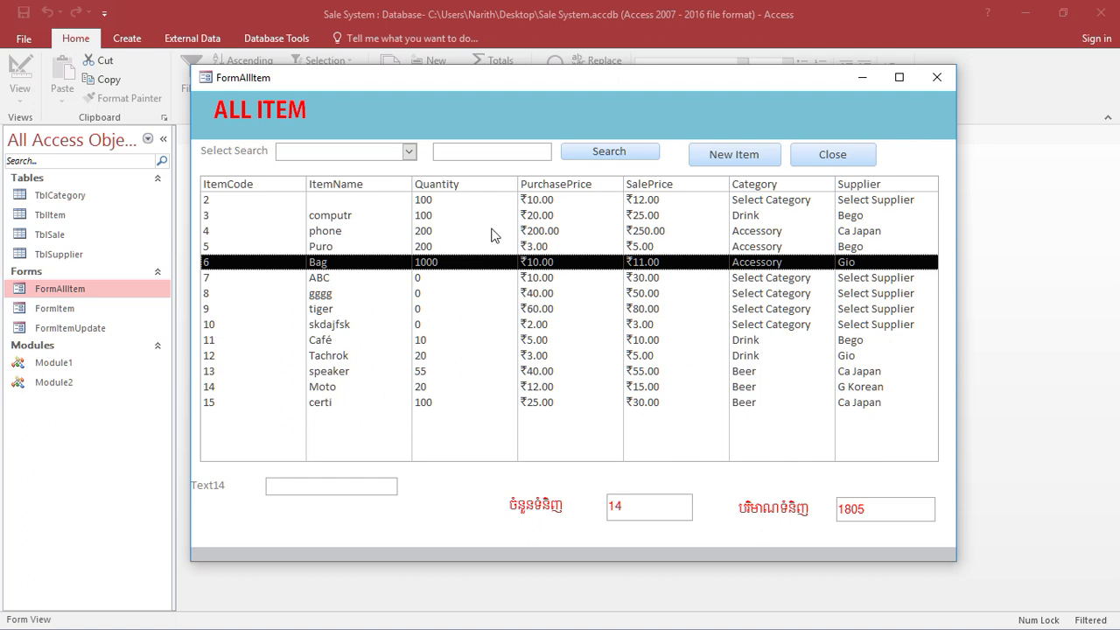
double_click(544, 303)
drag(552, 109, 730, 117)
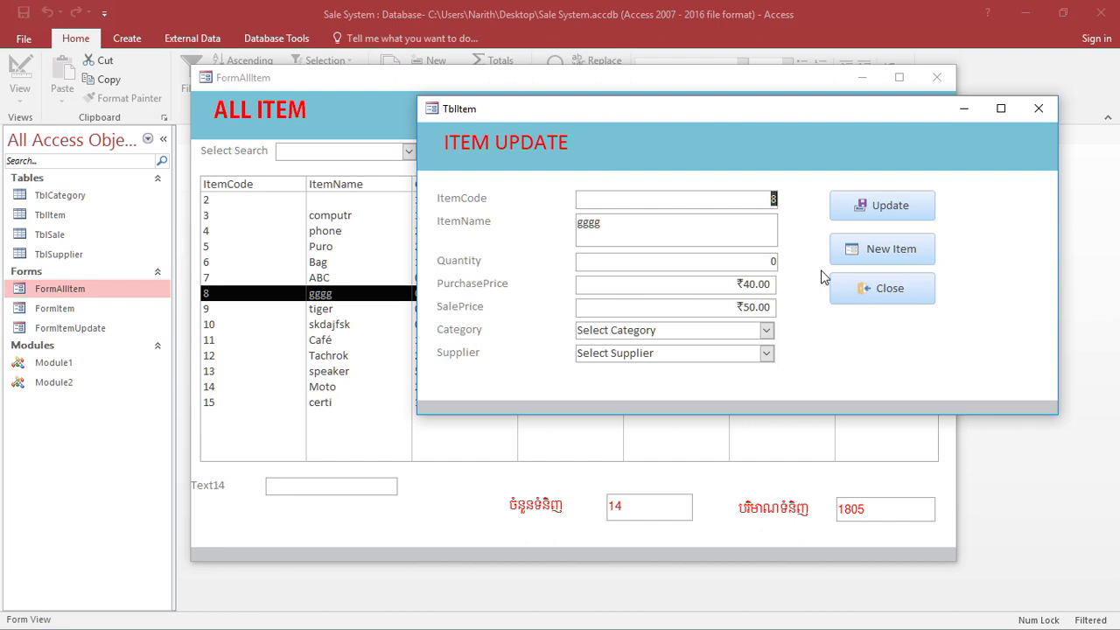
click(842, 289)
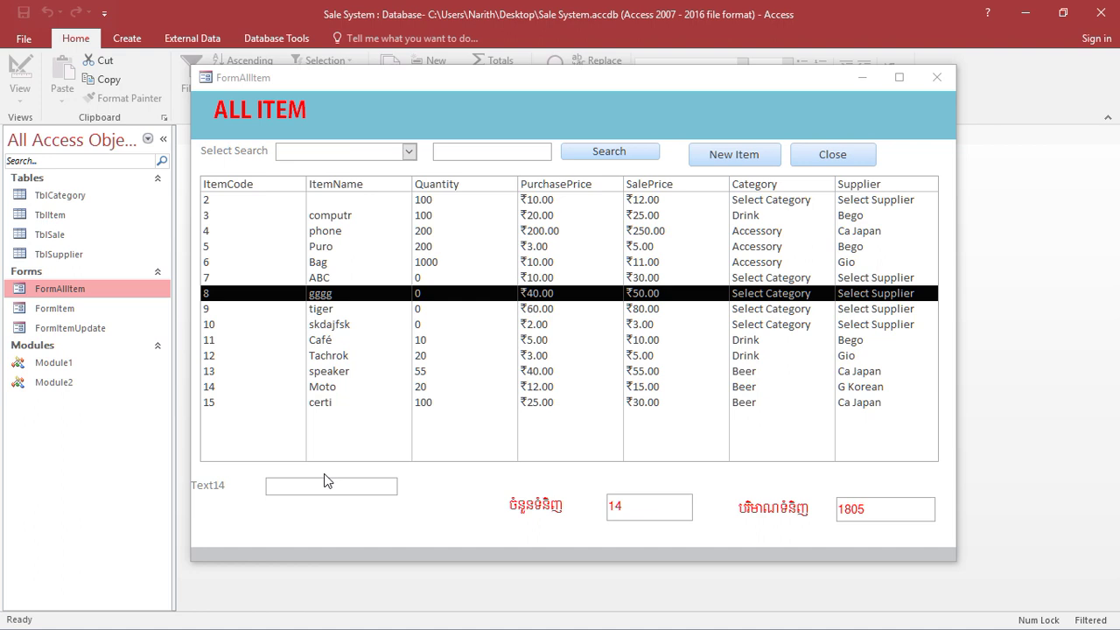
drag(418, 82, 413, 81)
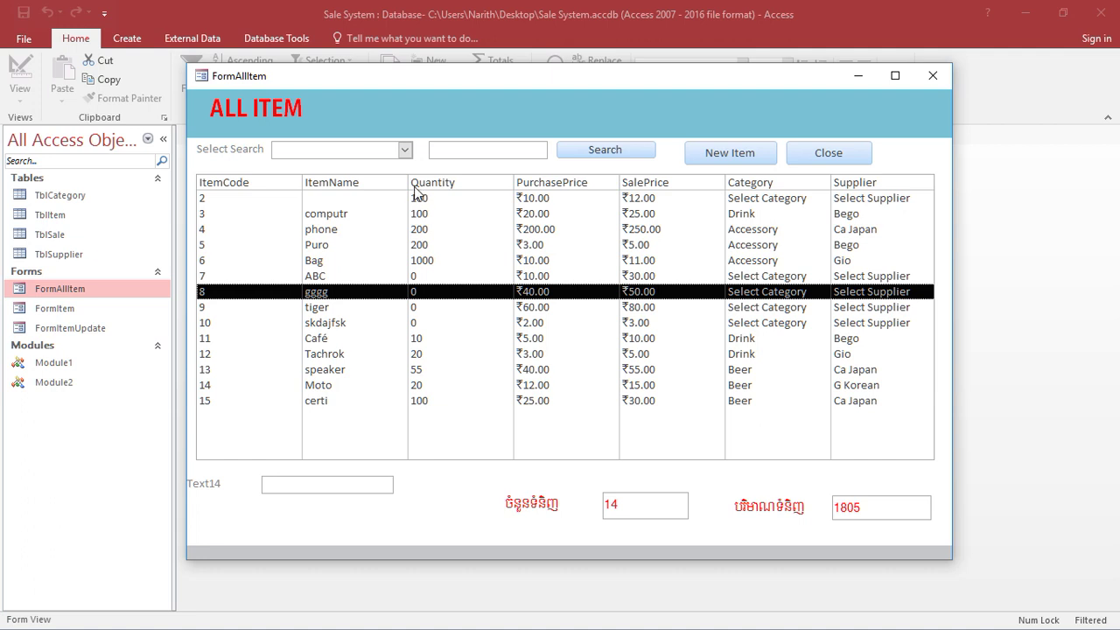
click(346, 232)
drag(262, 273, 415, 373)
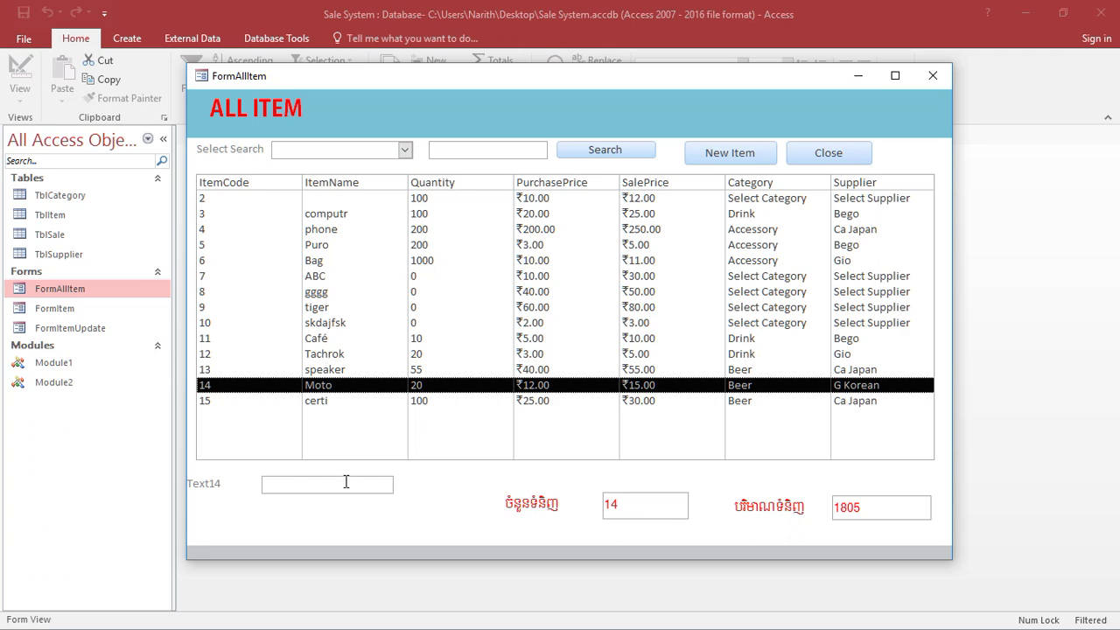
drag(569, 91, 545, 86)
right_click(549, 100)
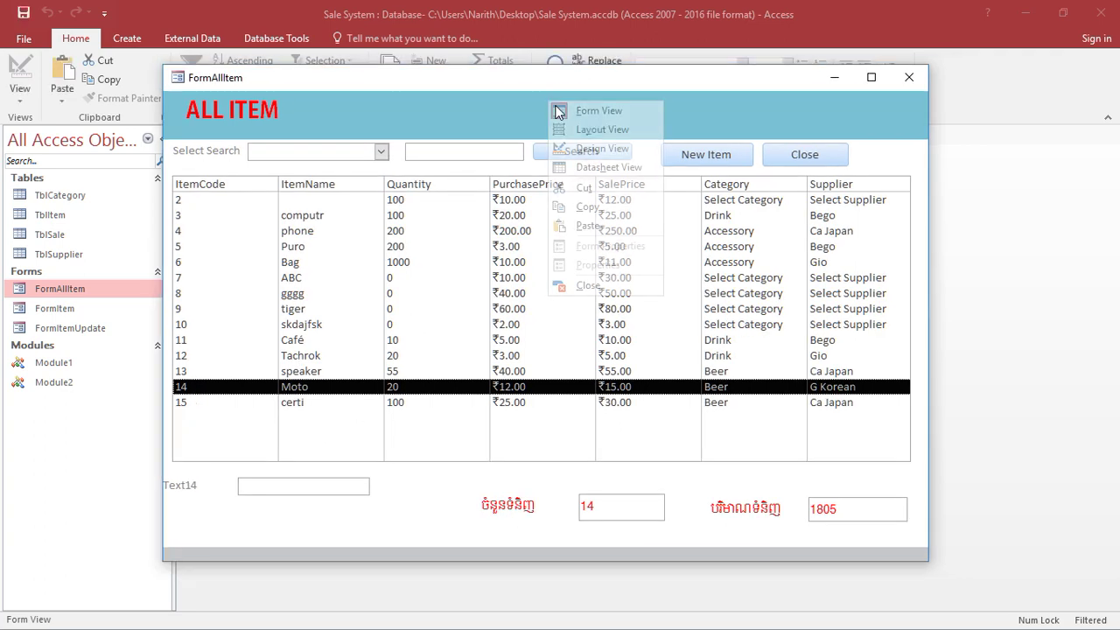
click(569, 145)
click(916, 79)
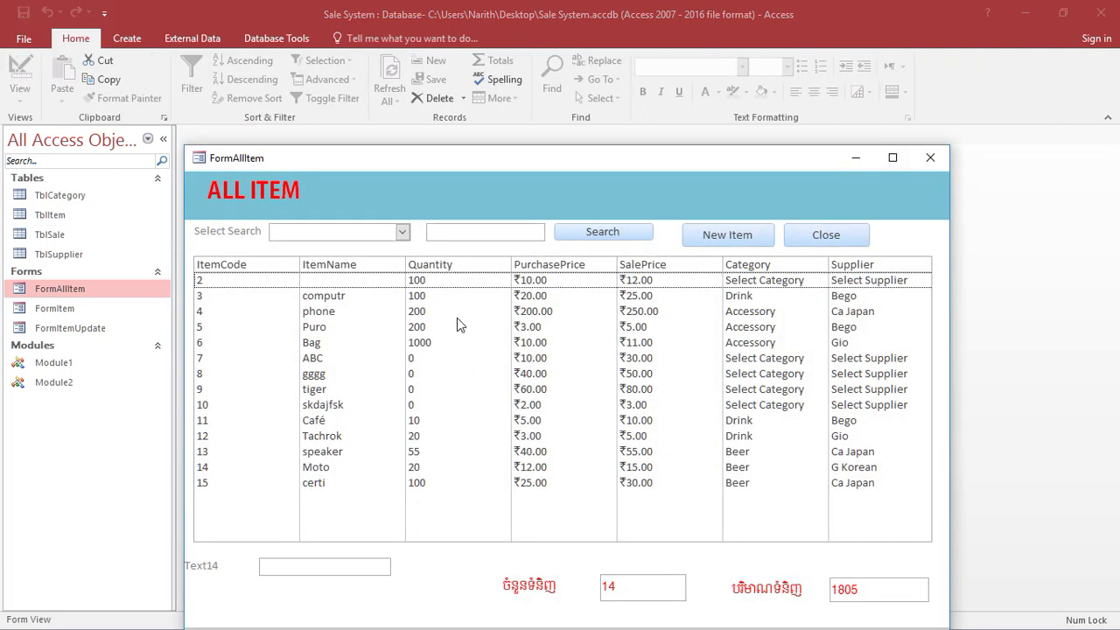
mouse_move(442, 318)
mouse_down()
mouse_move(425, 432)
mouse_move(422, 337)
mouse_move(433, 397)
mouse_move(419, 291)
mouse_move(438, 429)
mouse_move(429, 325)
mouse_up()
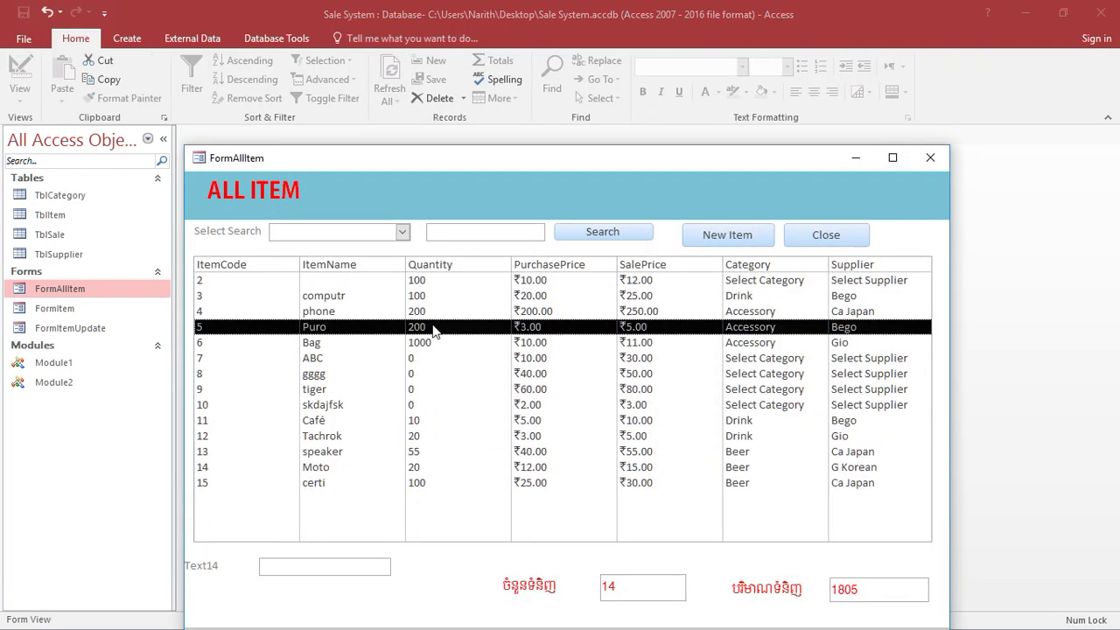
drag(472, 155, 472, 101)
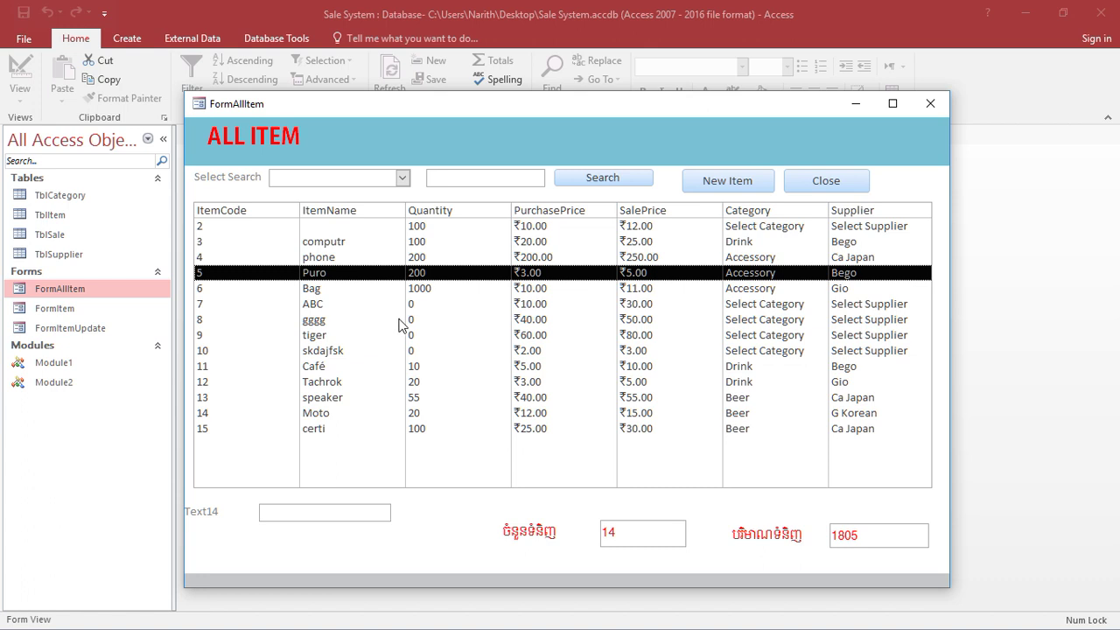
click(311, 320)
click(321, 352)
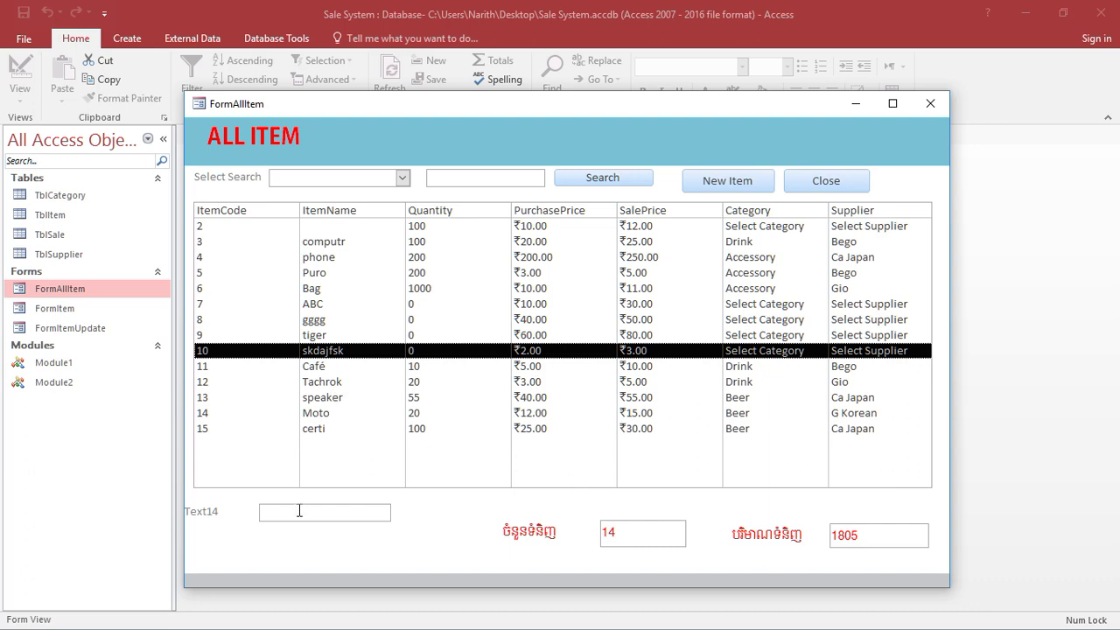
Switch FormAllItem to Design View and open the event procedure for On Mouse Move of the ListAllItem list box.
right_click(513, 150)
click(556, 195)
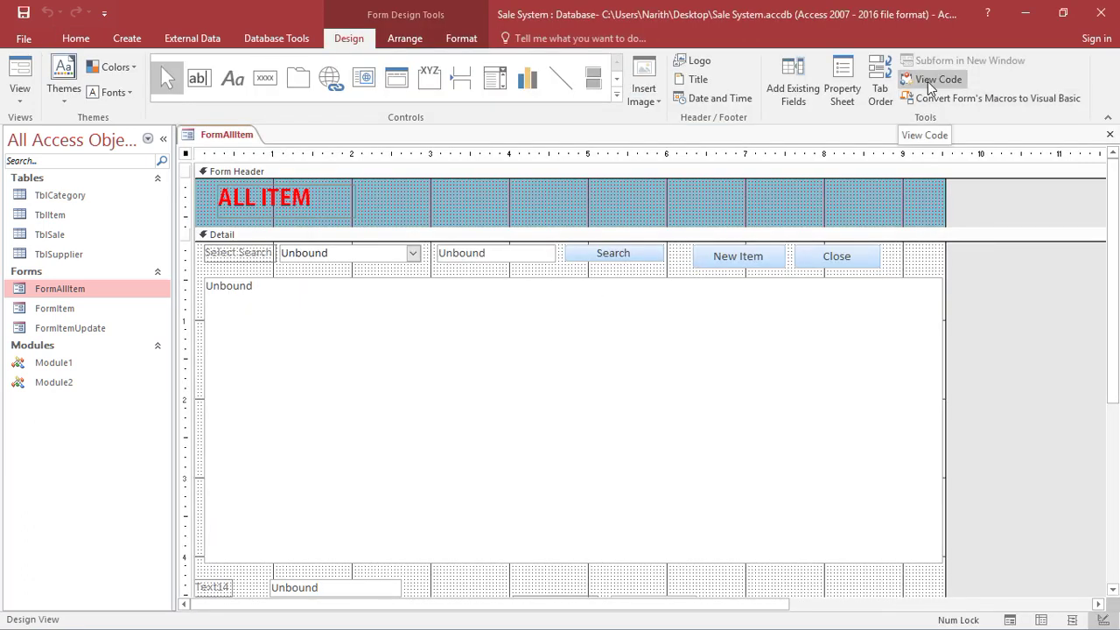
click(350, 364)
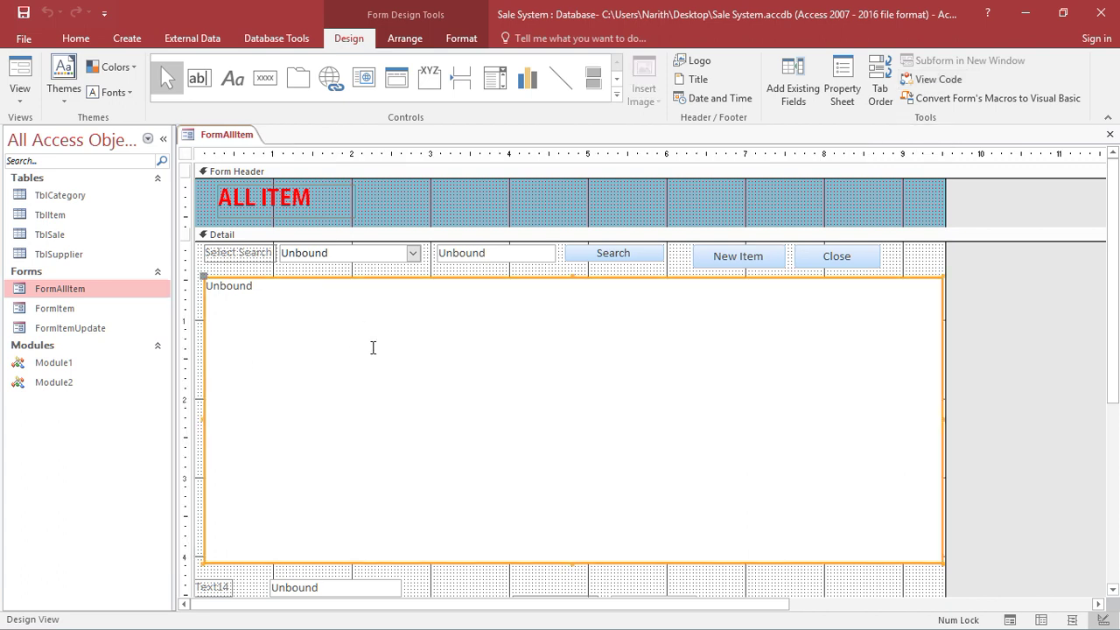
click(844, 94)
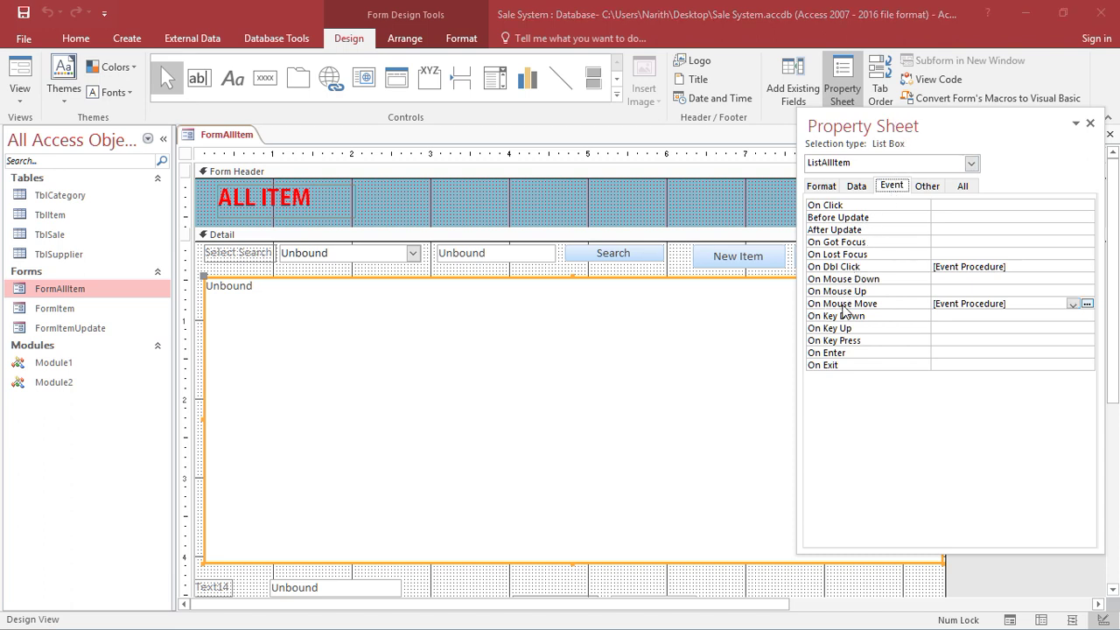
click(1088, 304)
Comment out the body of the ListAllItem_MouseMove procedure, from "Dim i As Byte" to "Next".
click(313, 151)
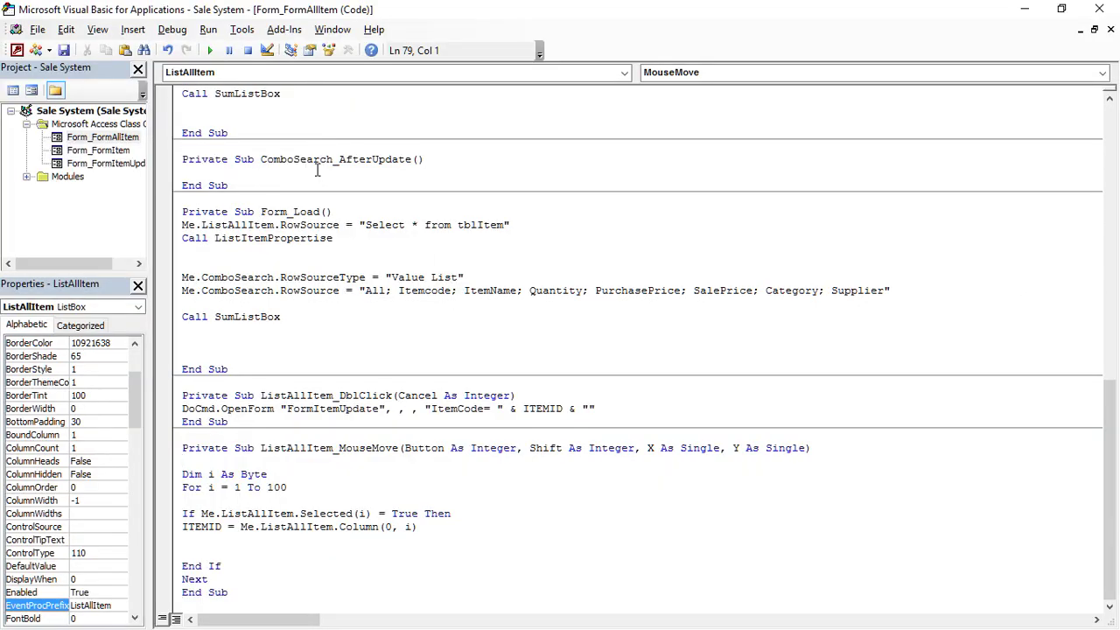
drag(183, 473, 331, 578)
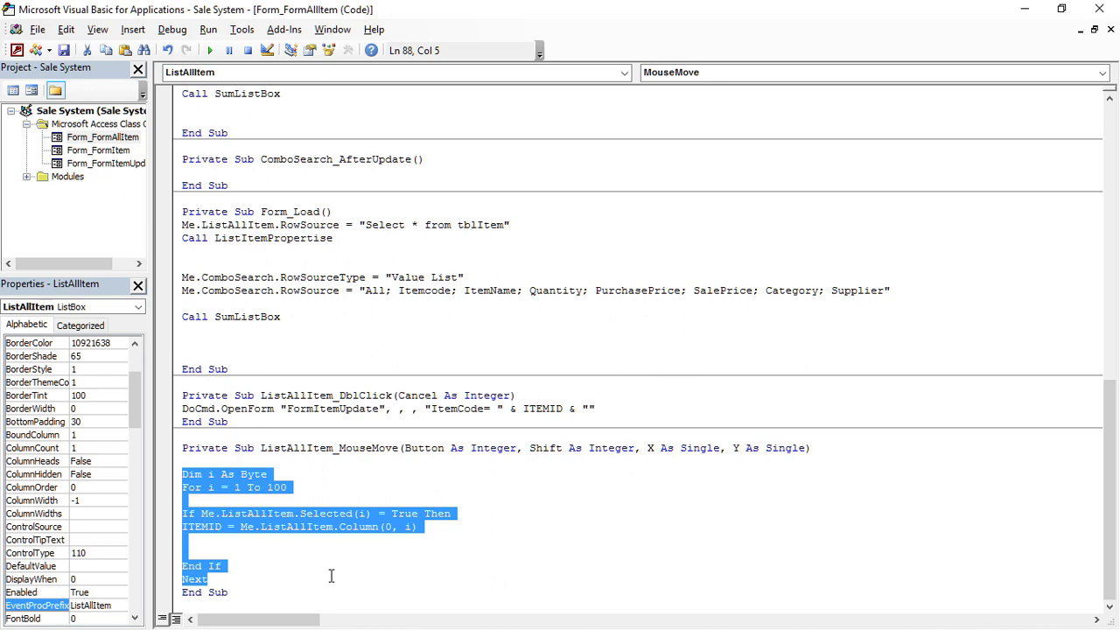
right_click(476, 12)
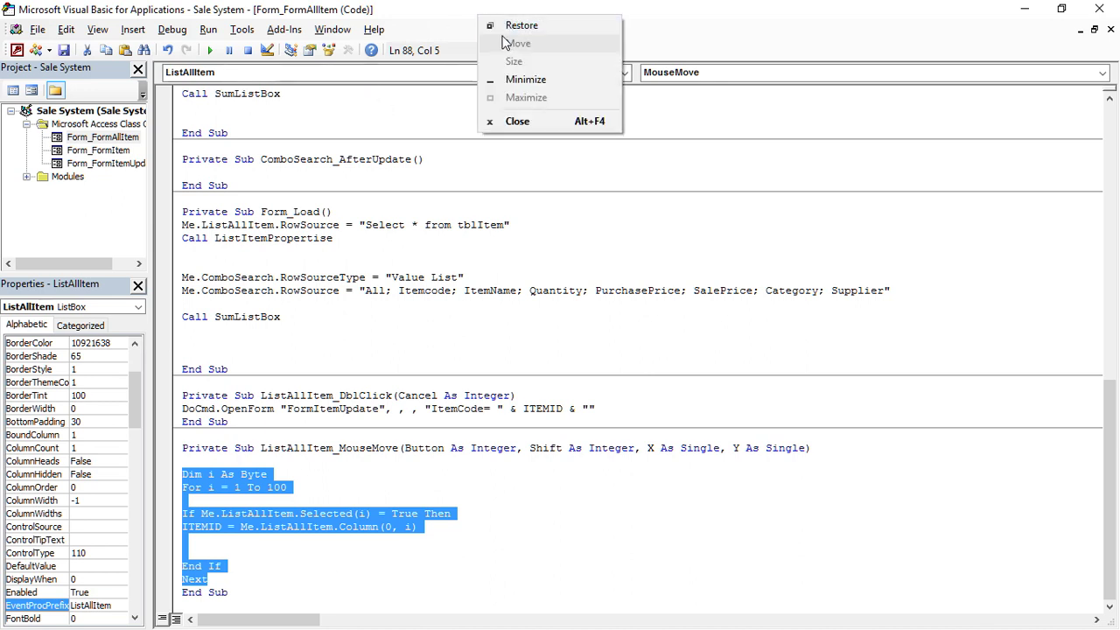
right_click(677, 27)
click(715, 56)
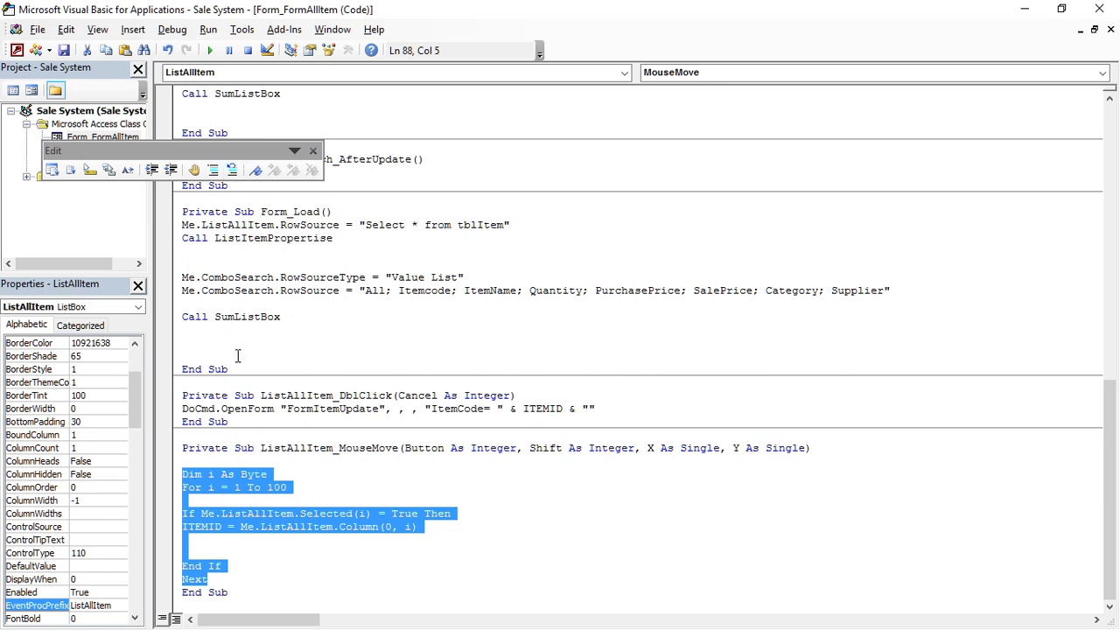
key(alt+c)
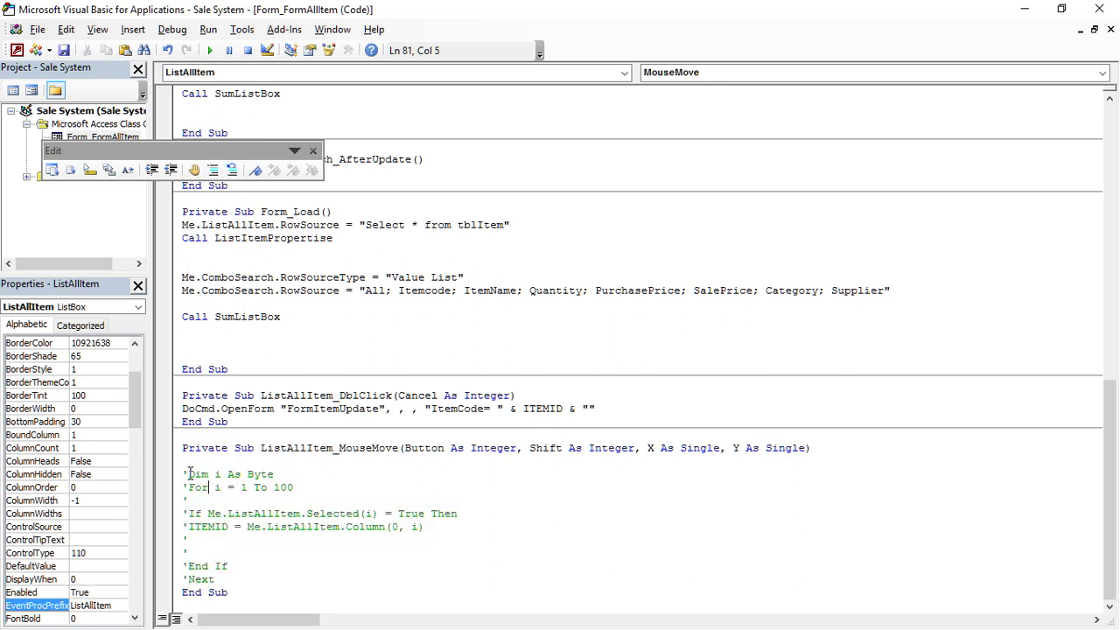
Insert two blank lines above the commented-out code in the ListAllItem_MouseMove procedure.
drag(182, 474, 234, 569)
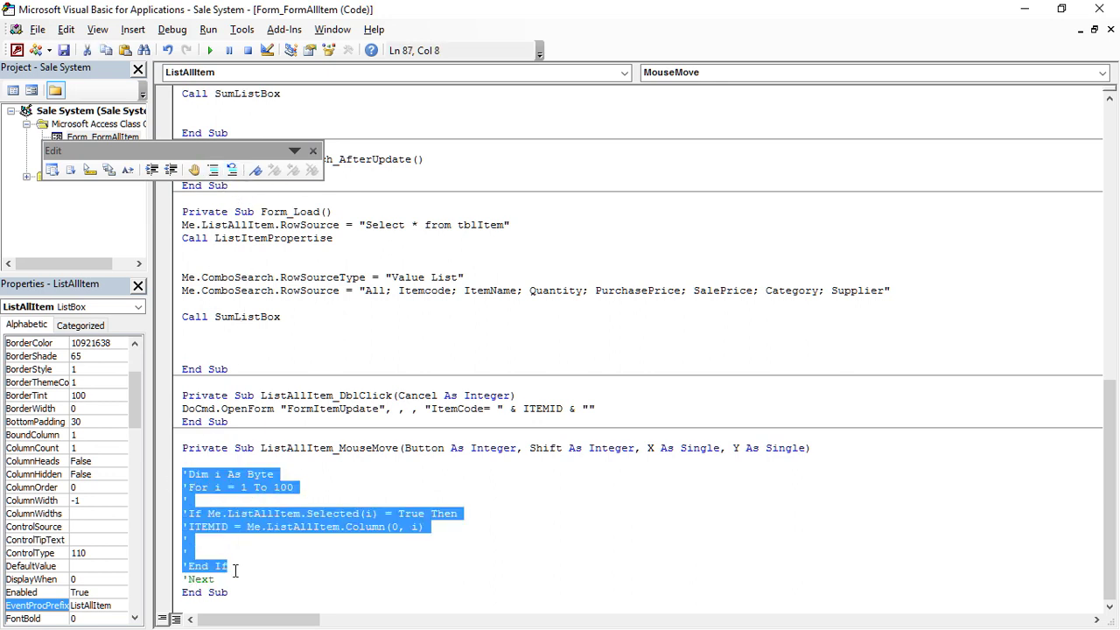
click(227, 461)
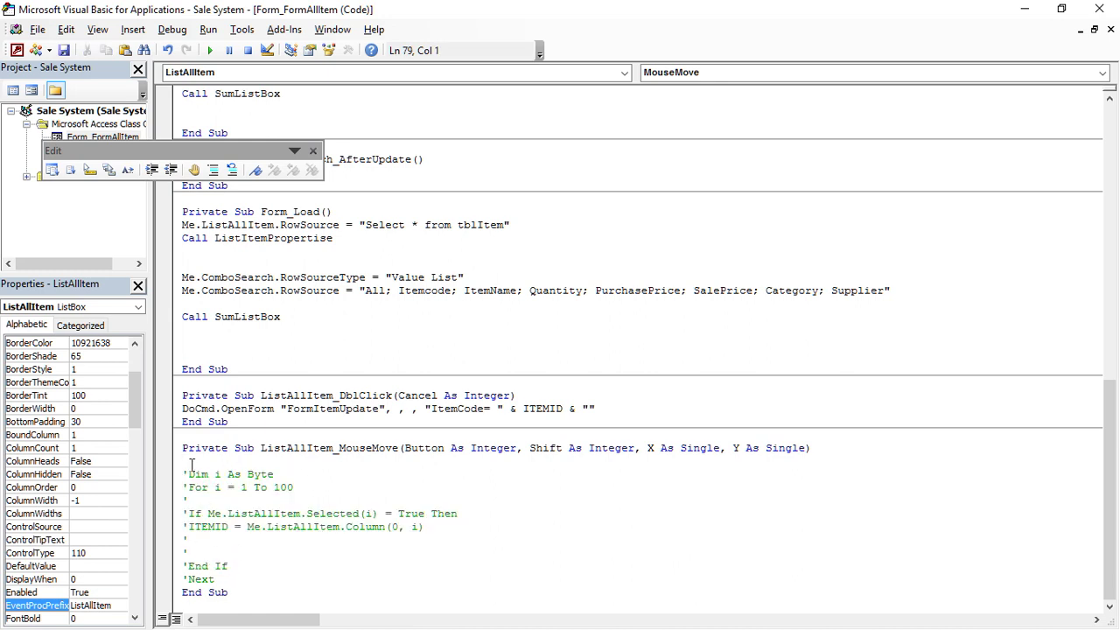
drag(184, 474, 256, 579)
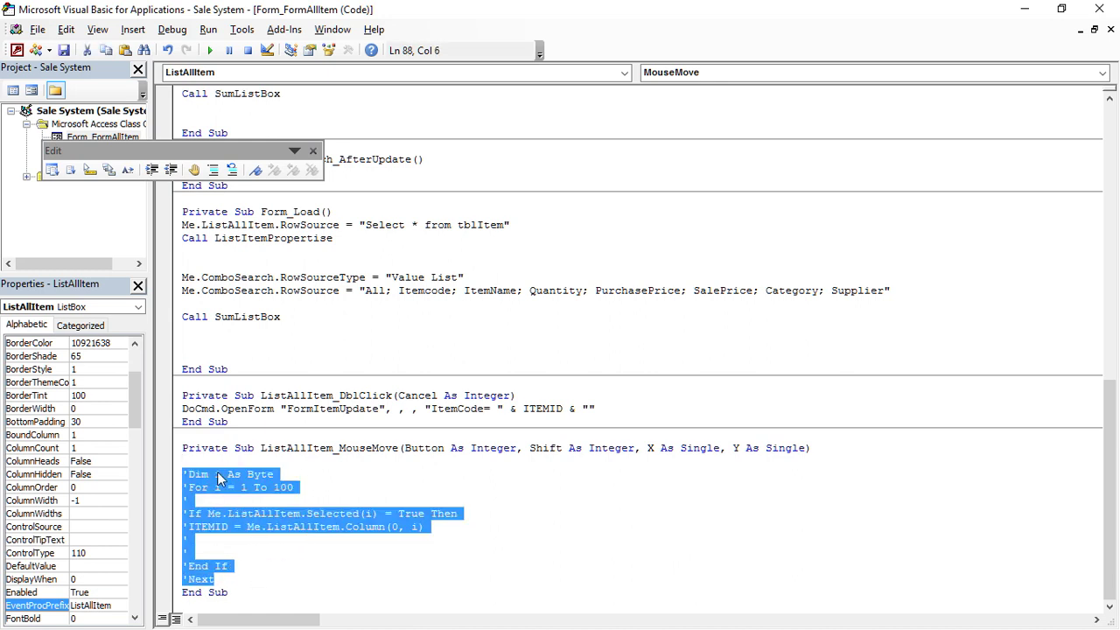
click(213, 461)
key(Return)
key(Return)
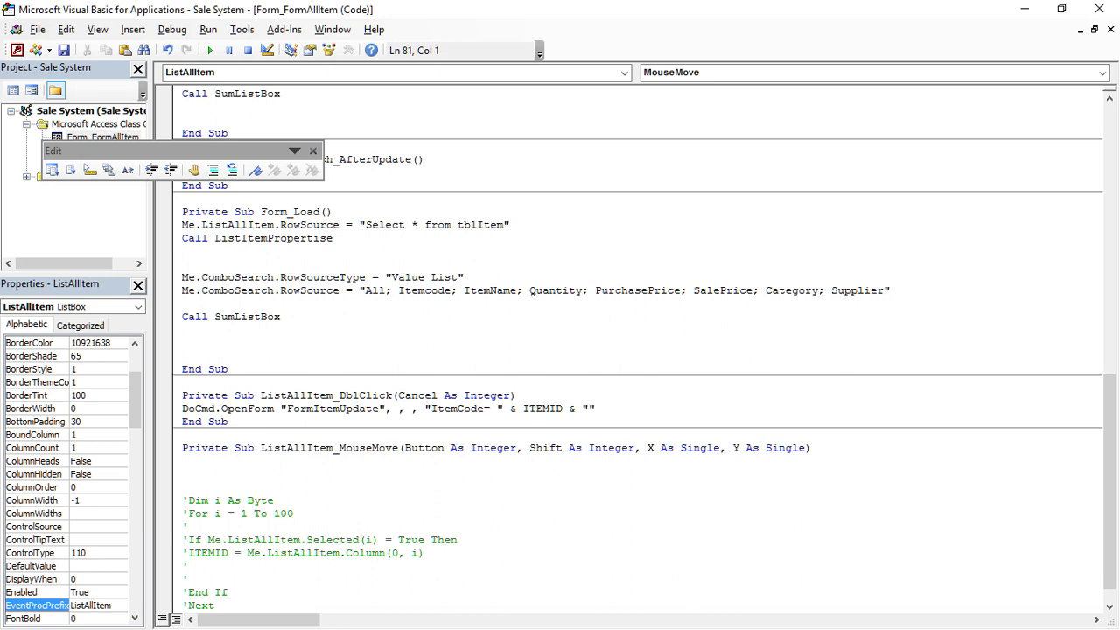
Return to the FormAllItem design and check the name of the text box beside the Text14 label in its full property list.
click(17, 50)
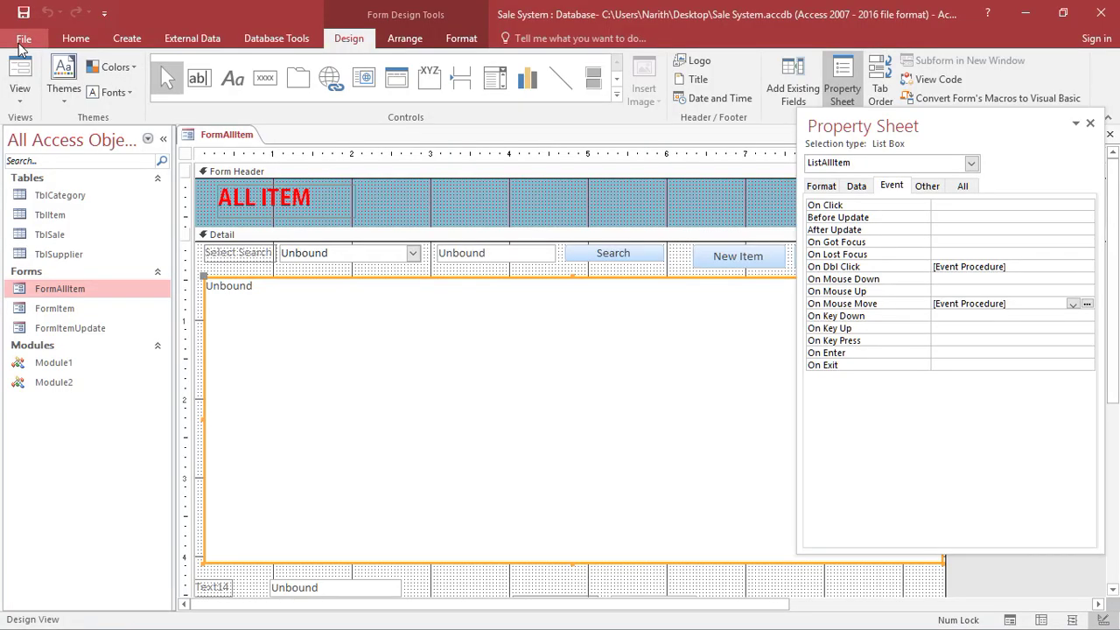
click(302, 590)
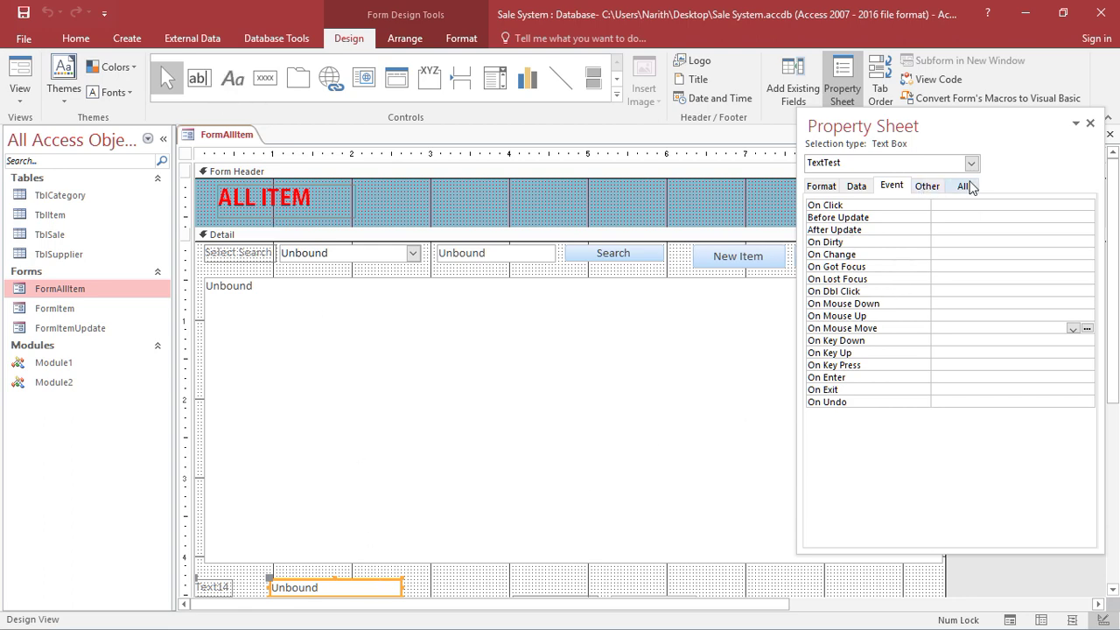
click(962, 185)
drag(1088, 523, 1085, 214)
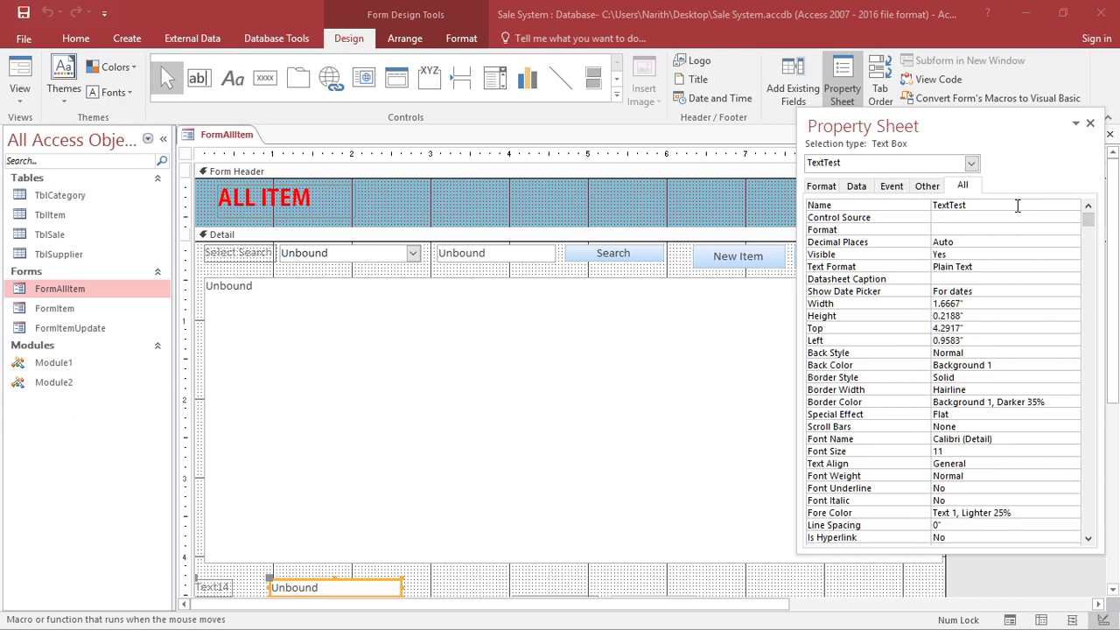
Show FormAllItem in Form View and select the items with codes 2 to 6 one after another, checking the Text14 box.
click(14, 70)
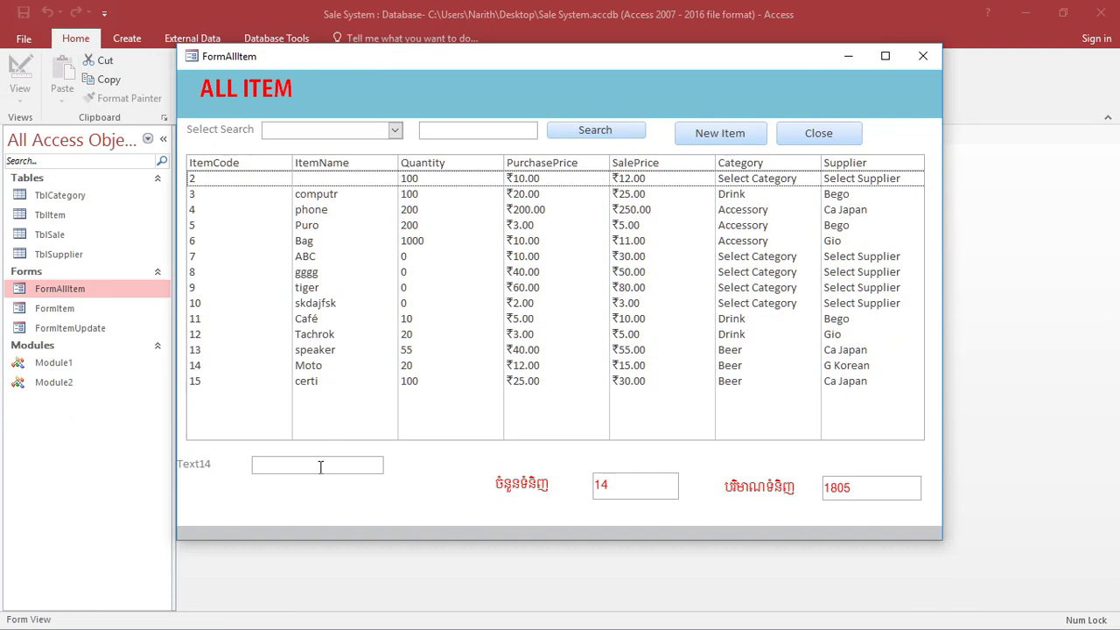
click(320, 466)
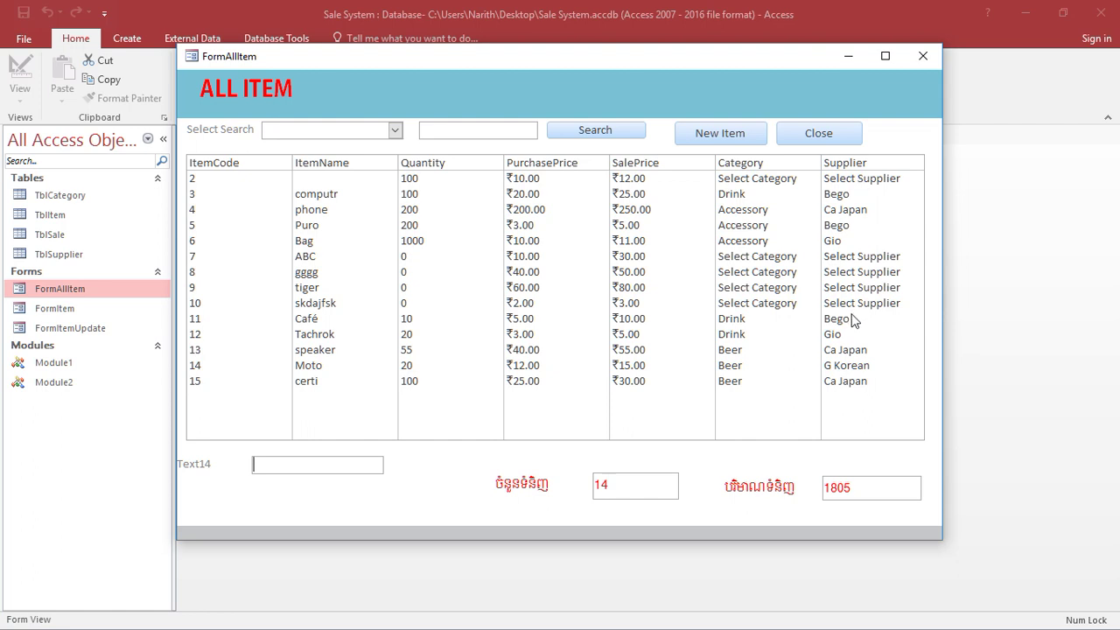
click(201, 180)
click(202, 192)
click(206, 212)
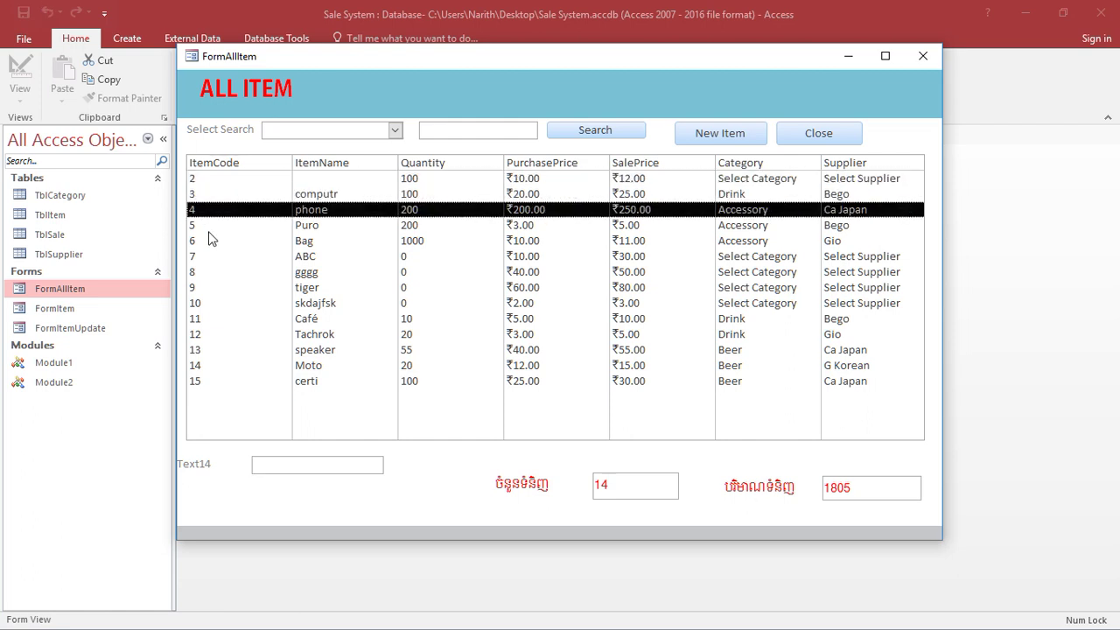
click(210, 229)
click(214, 243)
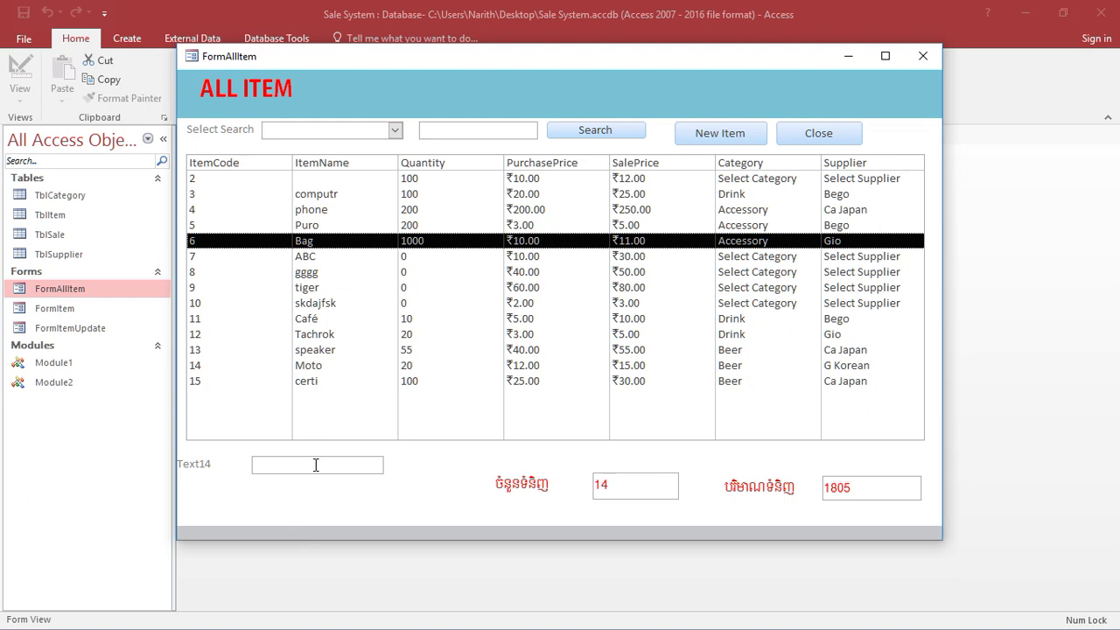
Move through various rows of the item list, such as phone, Puro, gggg, tiger and Bag, to examine the row and column positions.
click(354, 210)
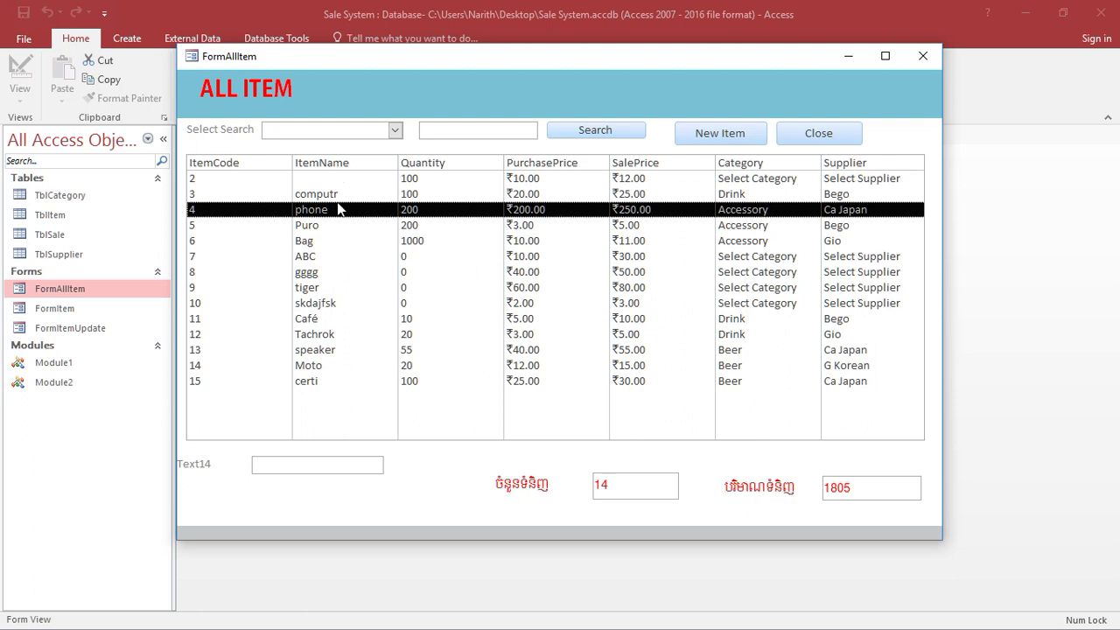
key(Down)
key(Down)
key(Up)
key(Down)
key(Down)
key(Down)
click(230, 339)
click(228, 227)
click(220, 194)
click(193, 289)
click(213, 227)
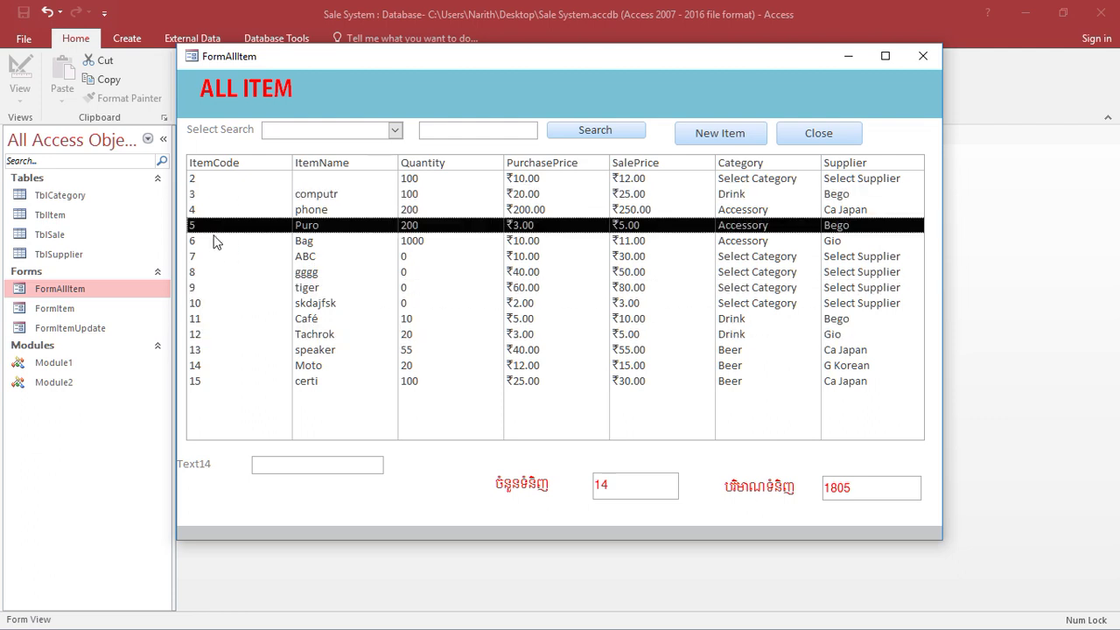
click(216, 200)
click(220, 242)
click(237, 274)
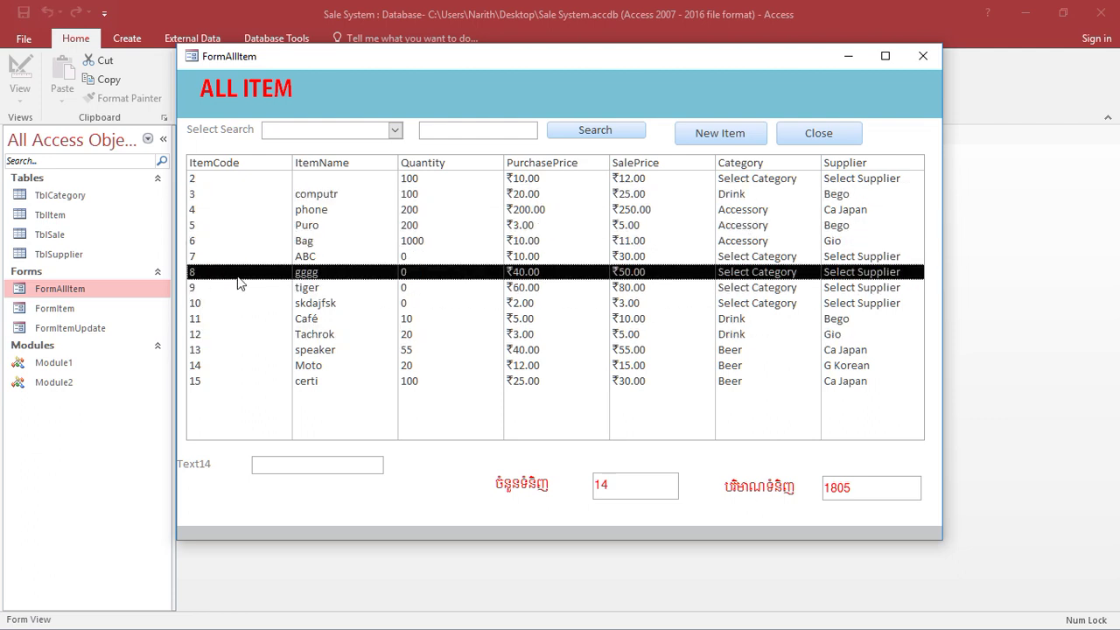
click(223, 213)
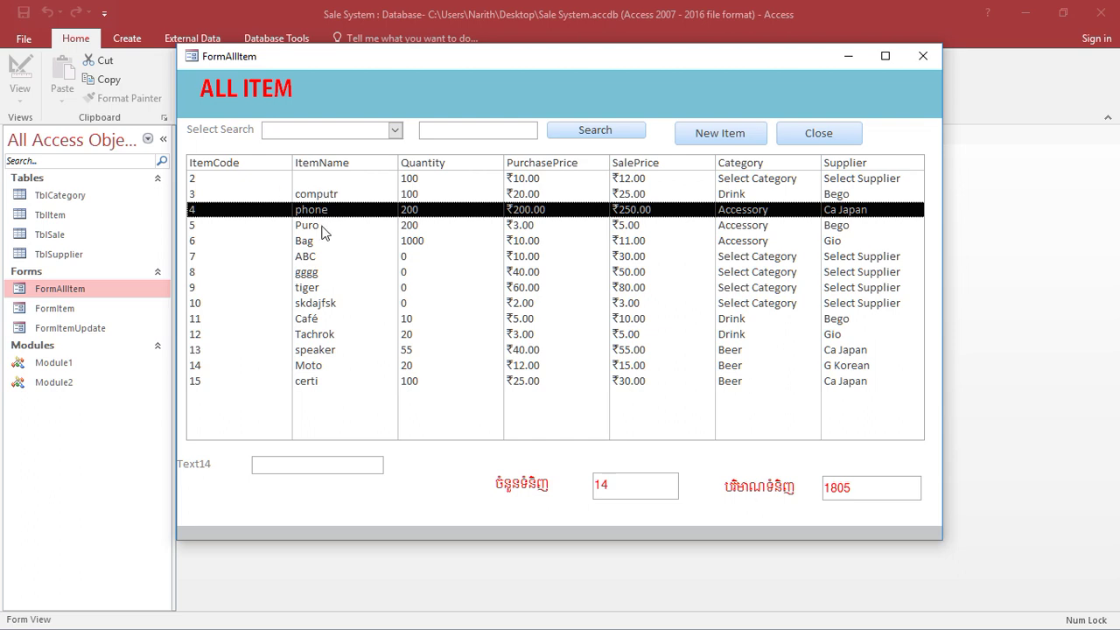
click(316, 292)
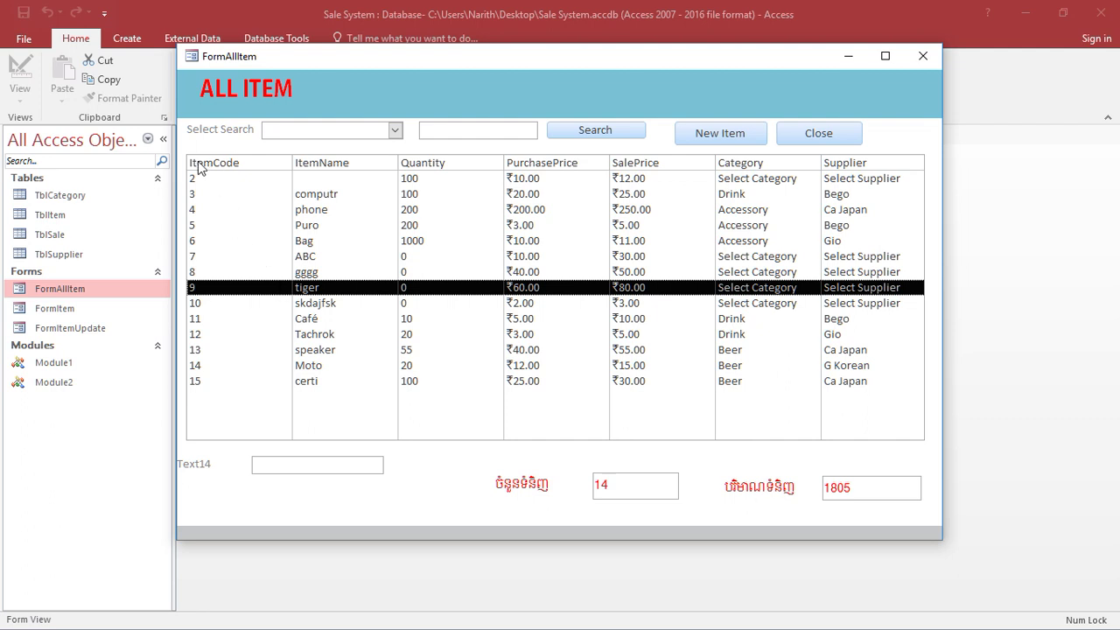
click(199, 246)
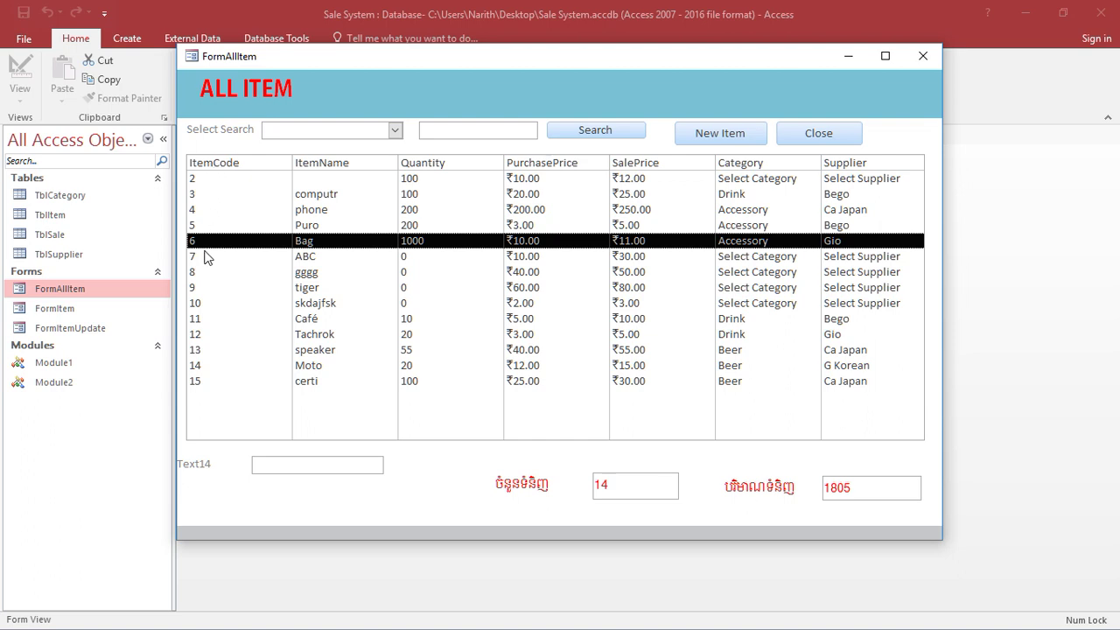
Switch FormAllItem to Design View and reopen the On Mouse Move event procedure of the ListAllItem list box.
right_click(490, 84)
click(521, 134)
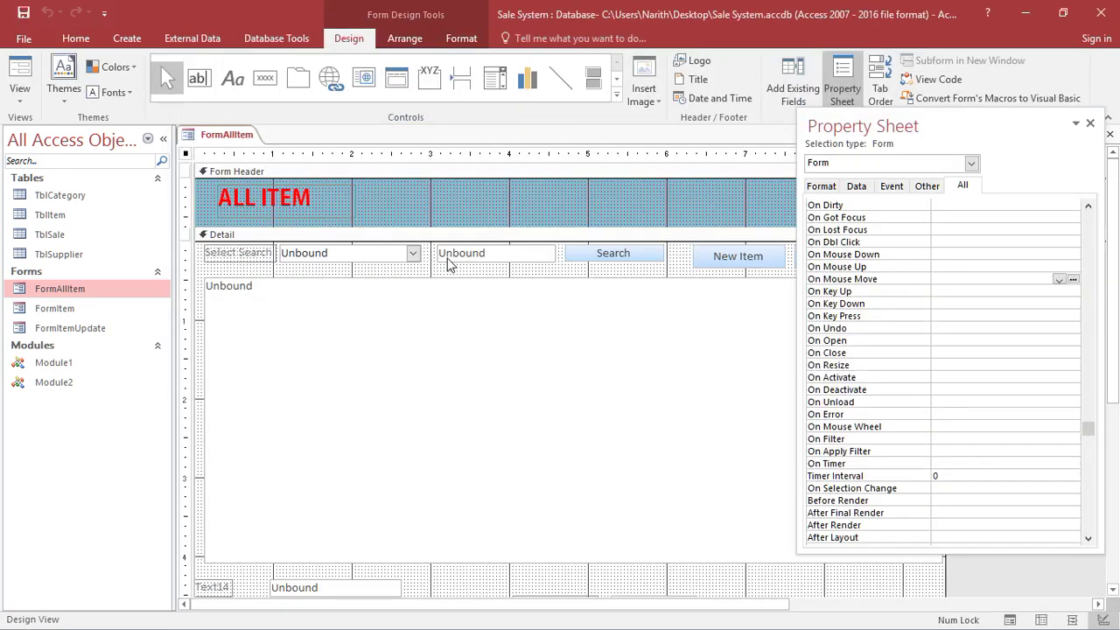
click(442, 316)
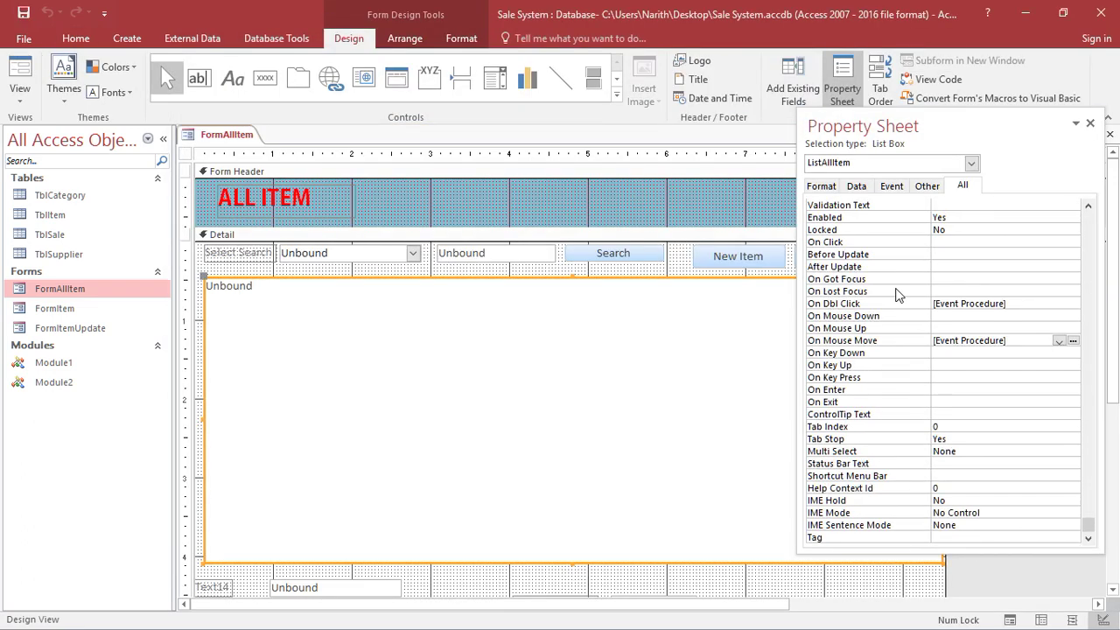
click(1072, 341)
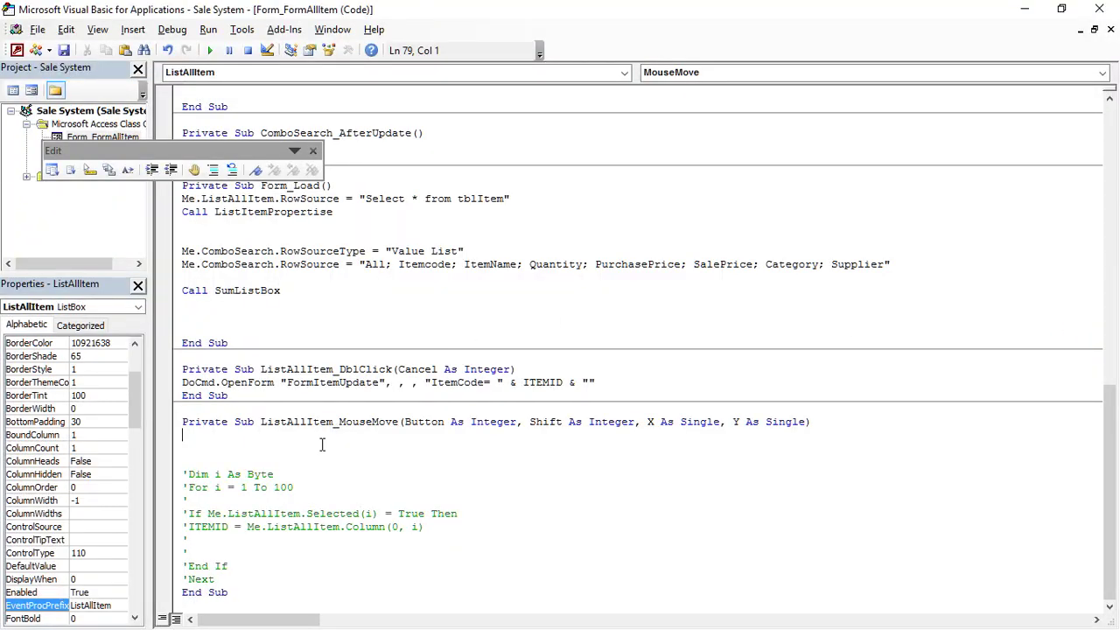
Add the line "Me.TextTest = Me.ListAllItem.Column(1, 4)" at the start of the ListAllItem_MouseMove procedure.
text(me.tex)
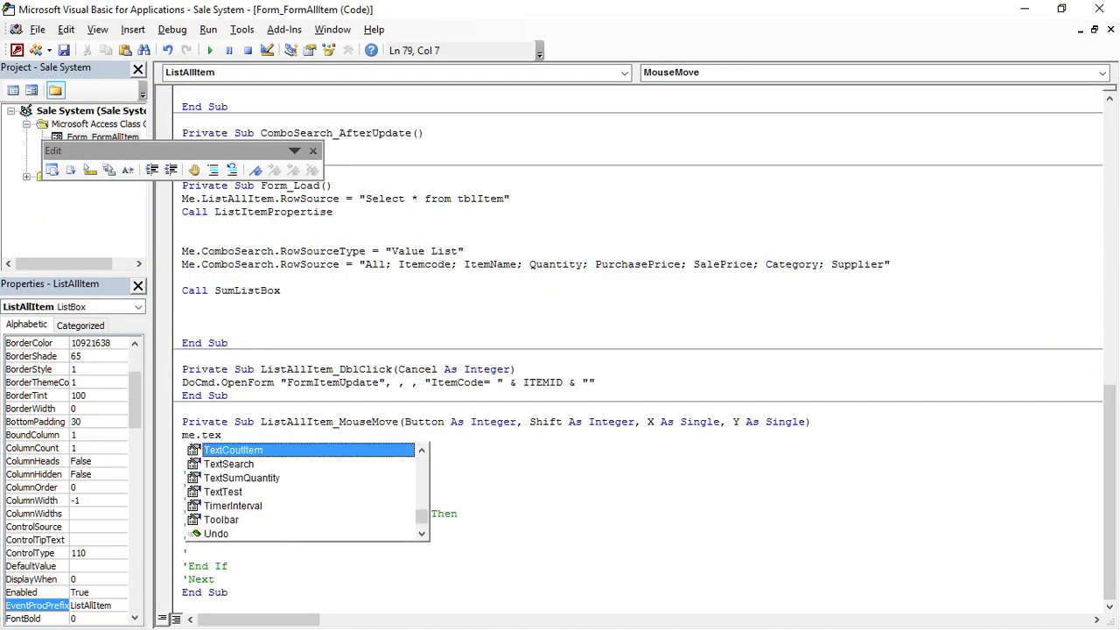
key(Down)
key(Down)
key(Down)
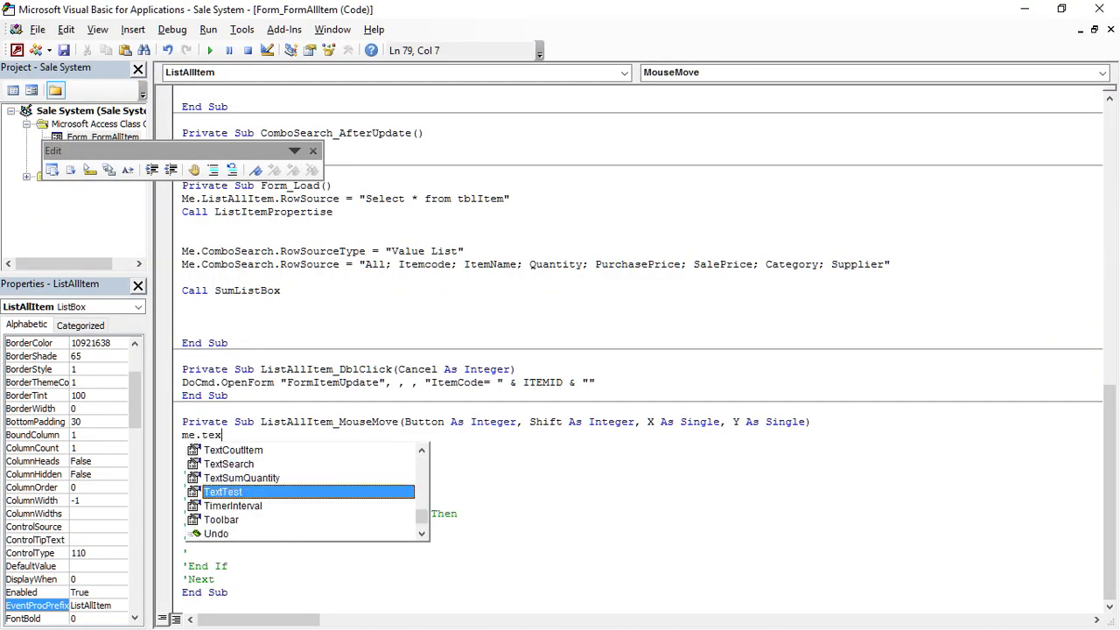
key(Tab)
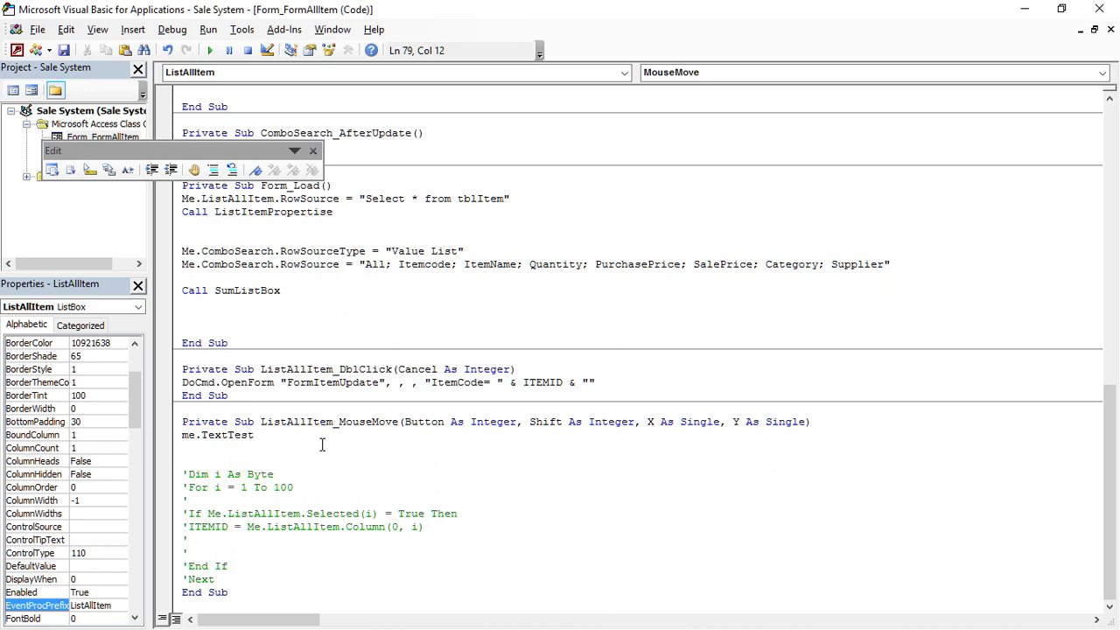
text(me.lis)
key(Tab)
text(.co)
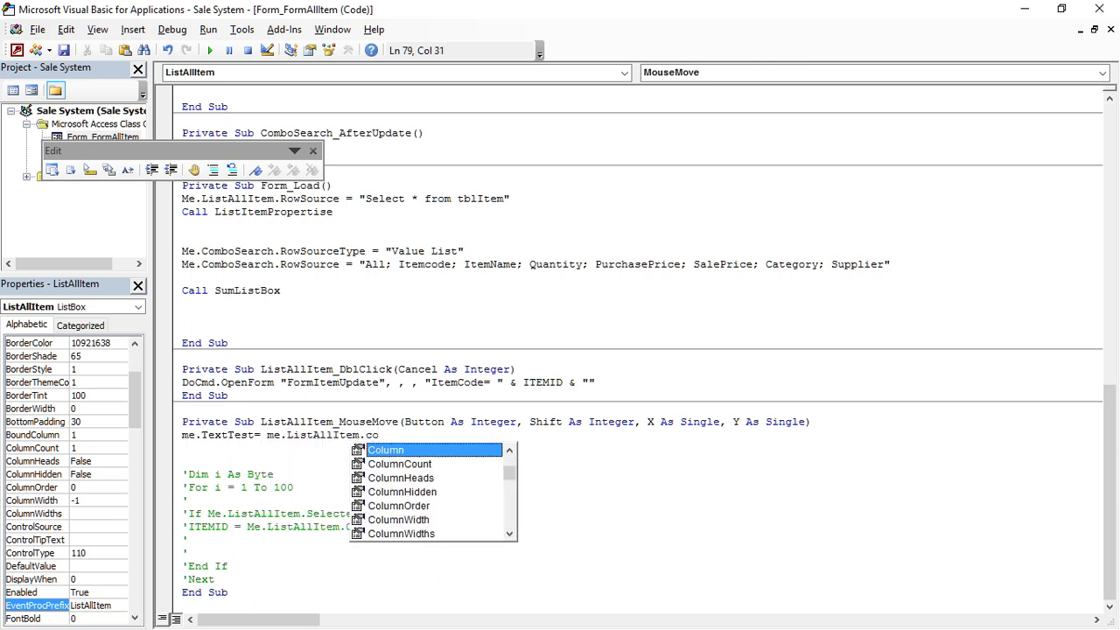
key(Tab)
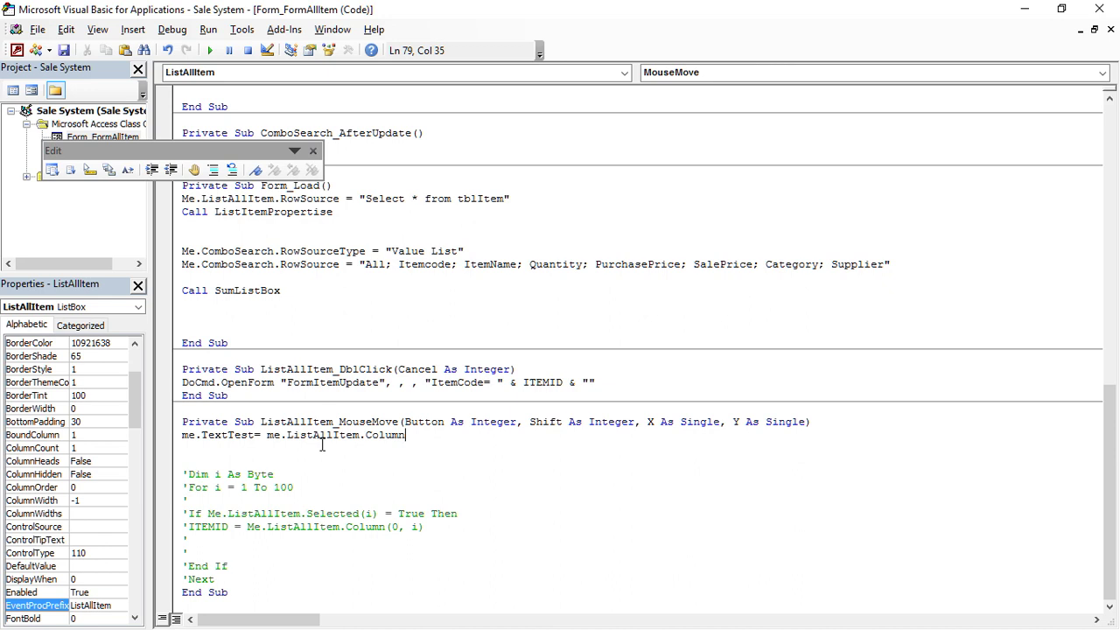
text(()
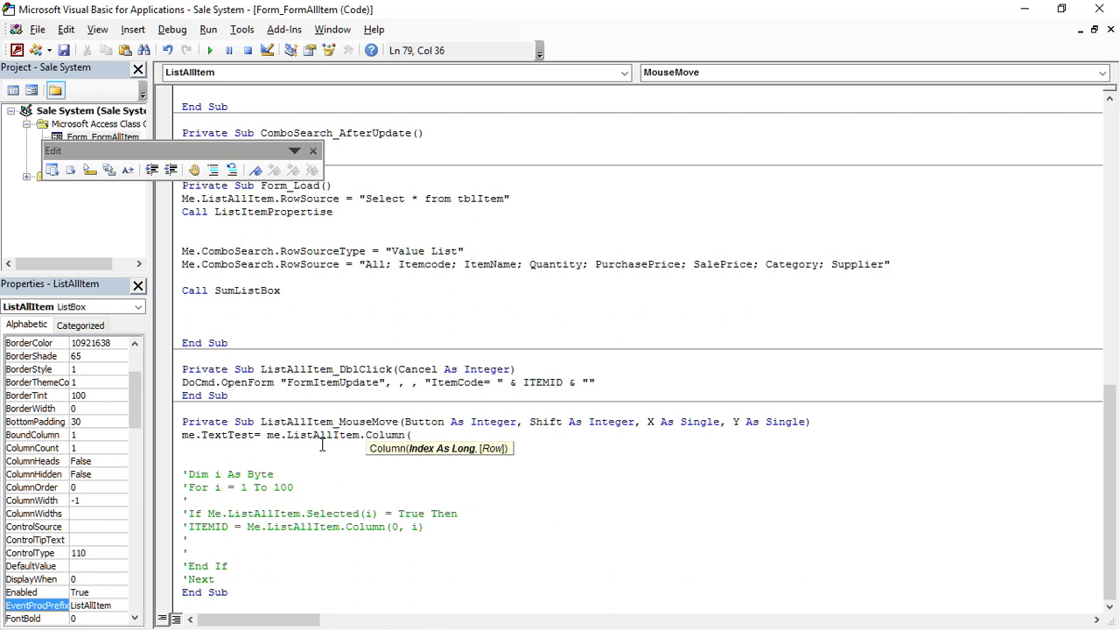
text(1,)
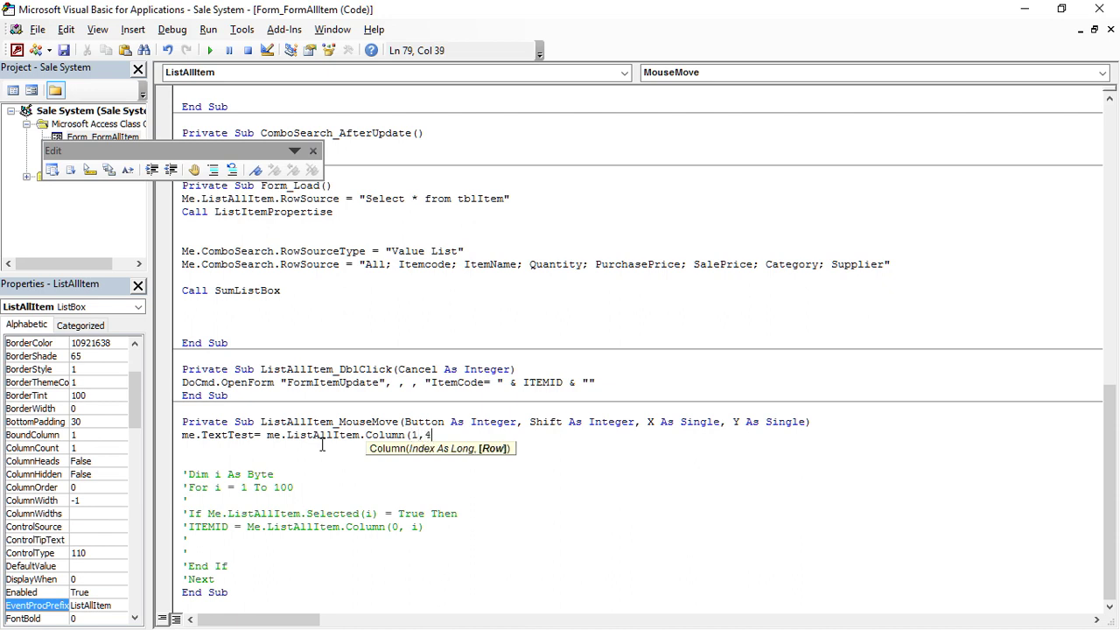
text(4))
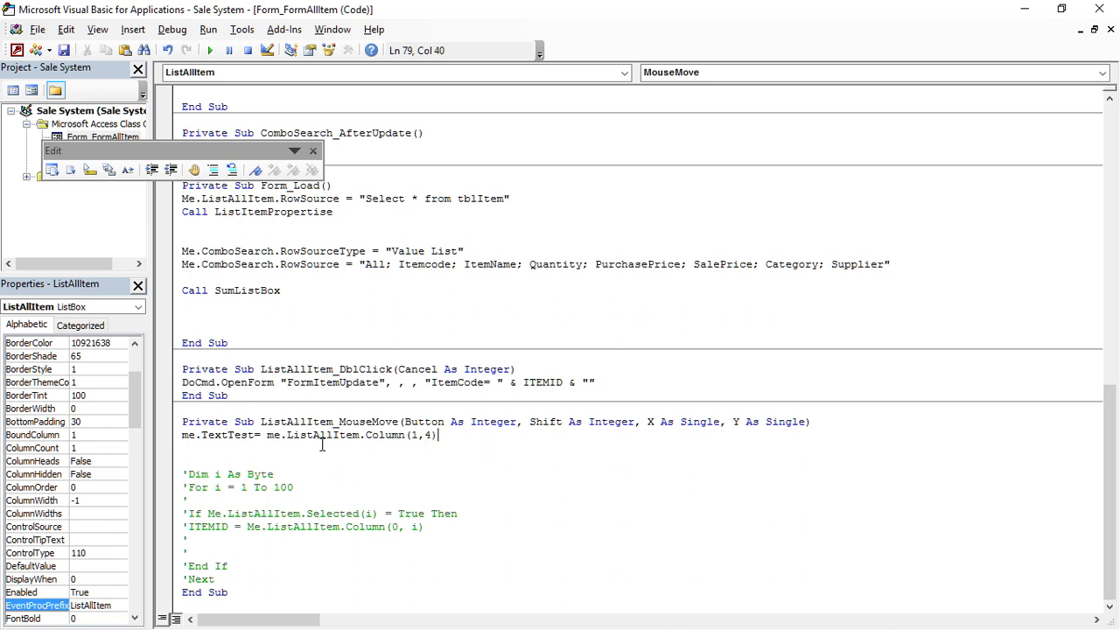
click(313, 447)
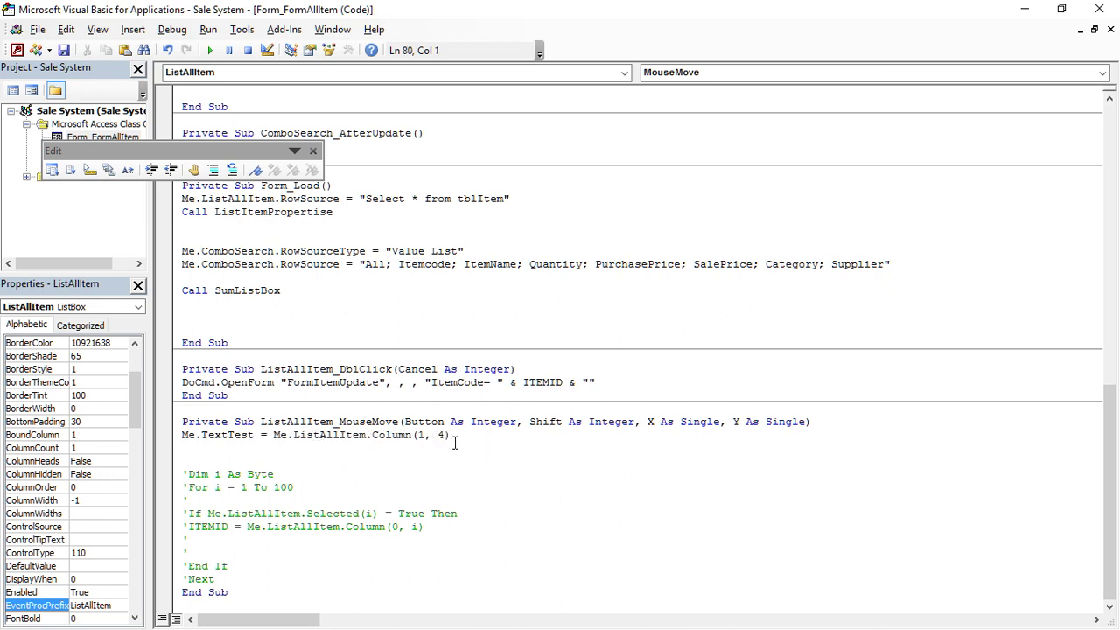
Show FormAllItem in Form View and select rows such as phone, speaker, Puro and ABC to test the value in the Text14 box.
click(16, 50)
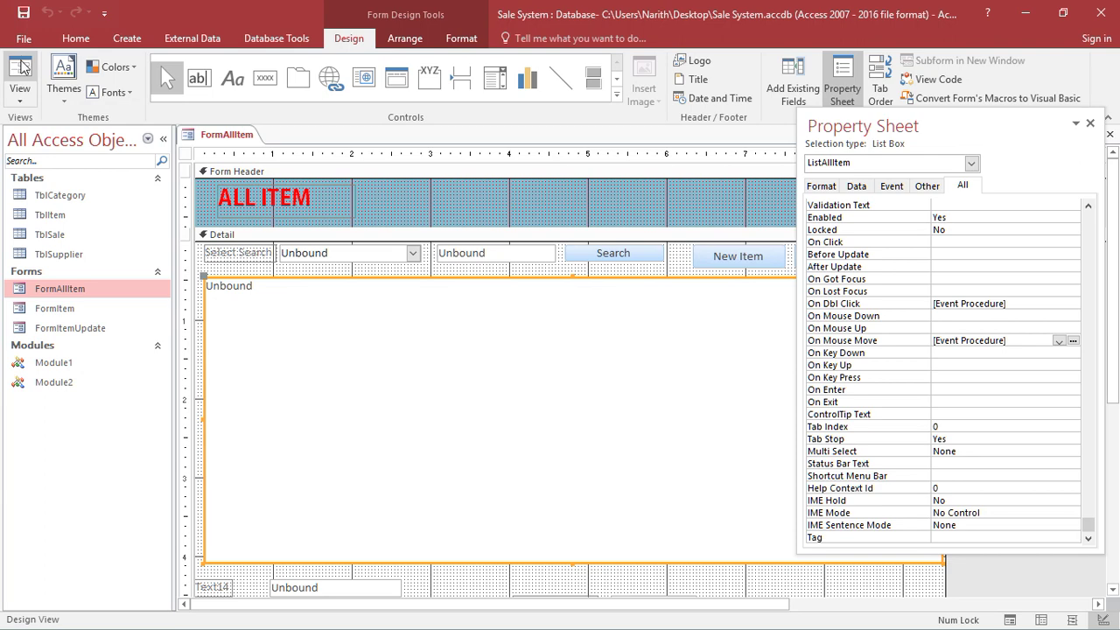
click(21, 68)
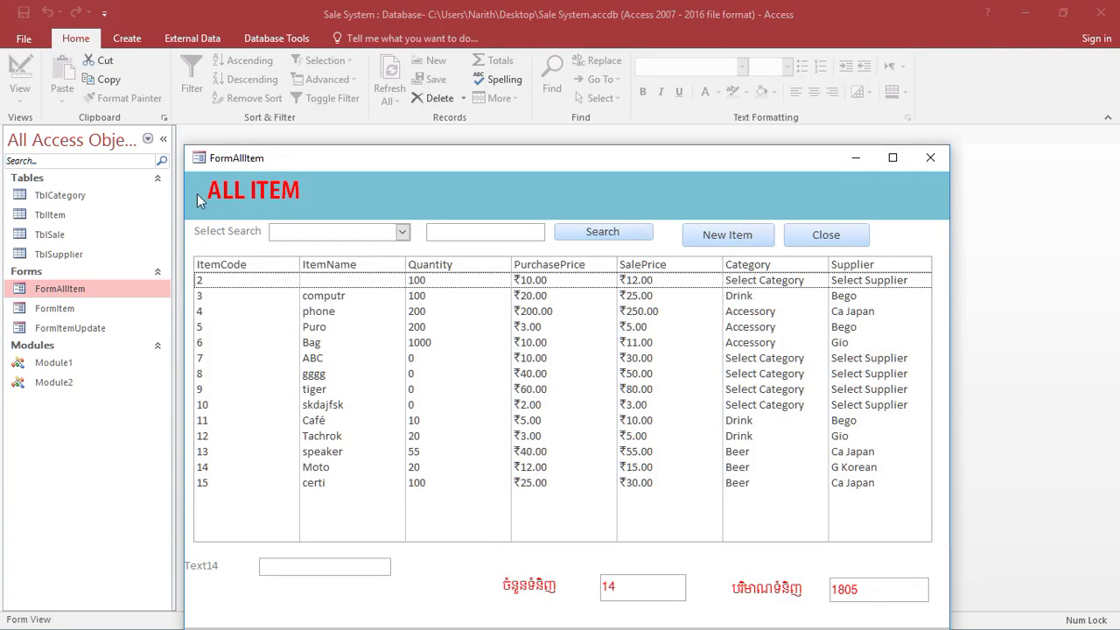
click(333, 292)
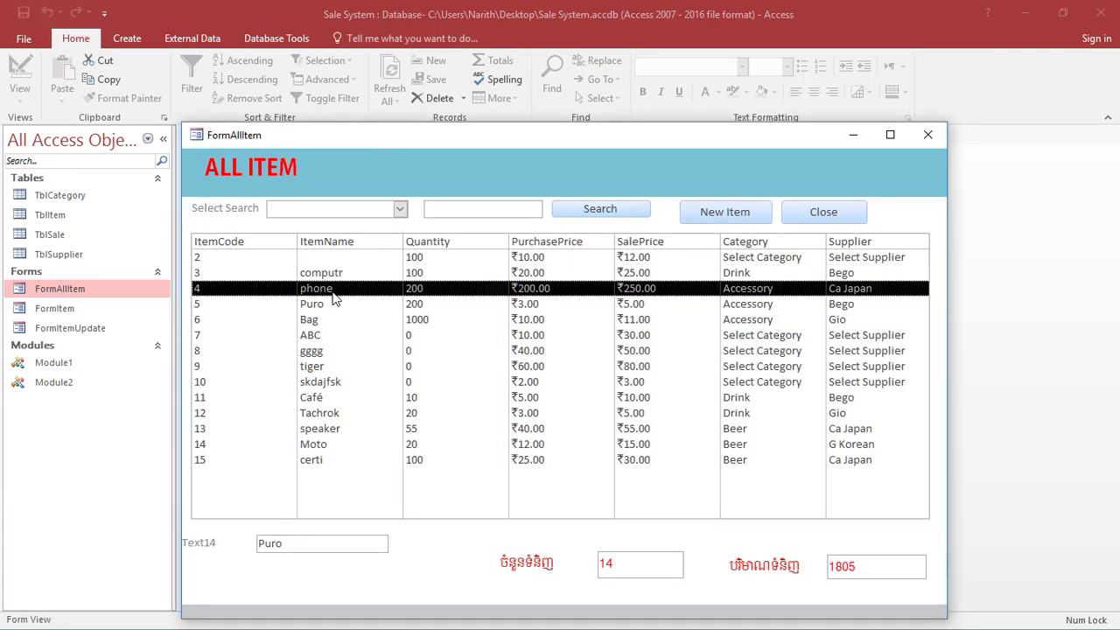
click(338, 350)
click(360, 428)
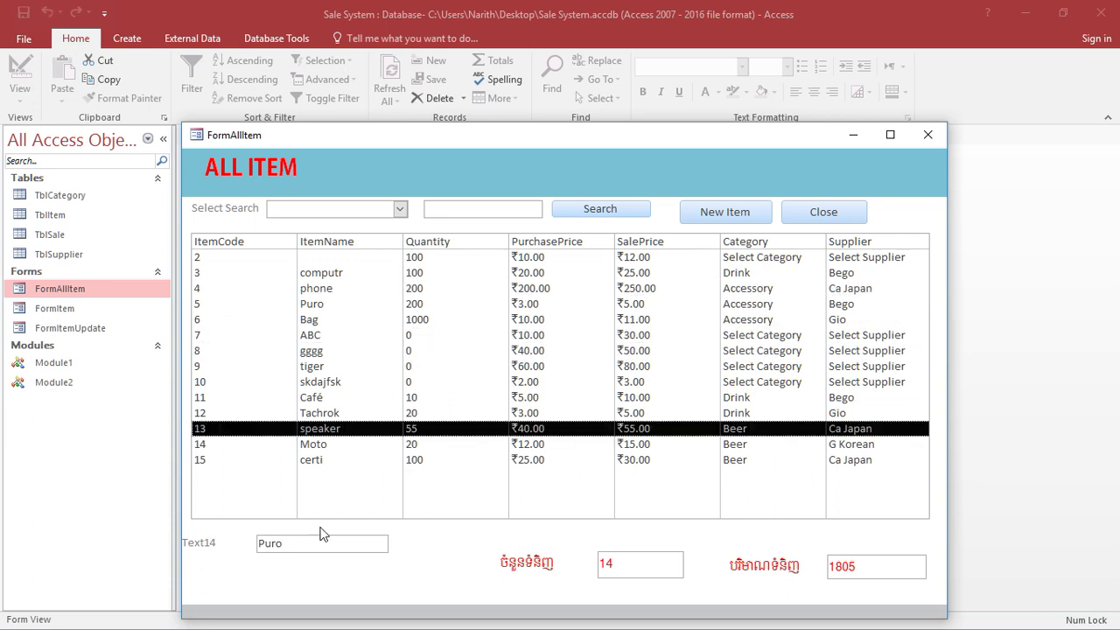
click(312, 304)
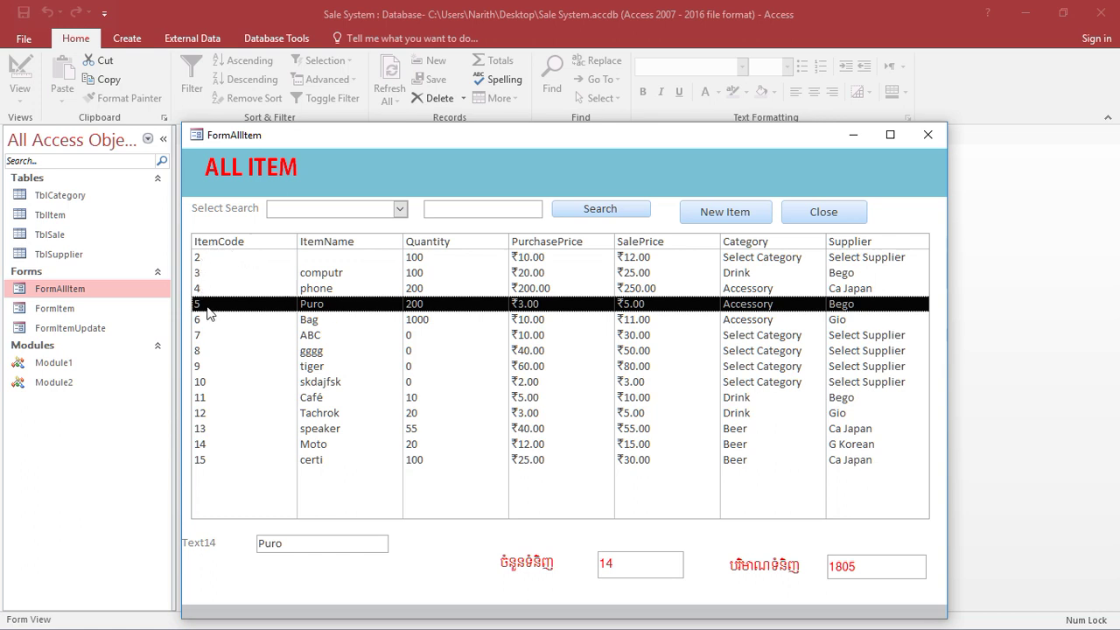
click(349, 385)
click(341, 443)
click(333, 337)
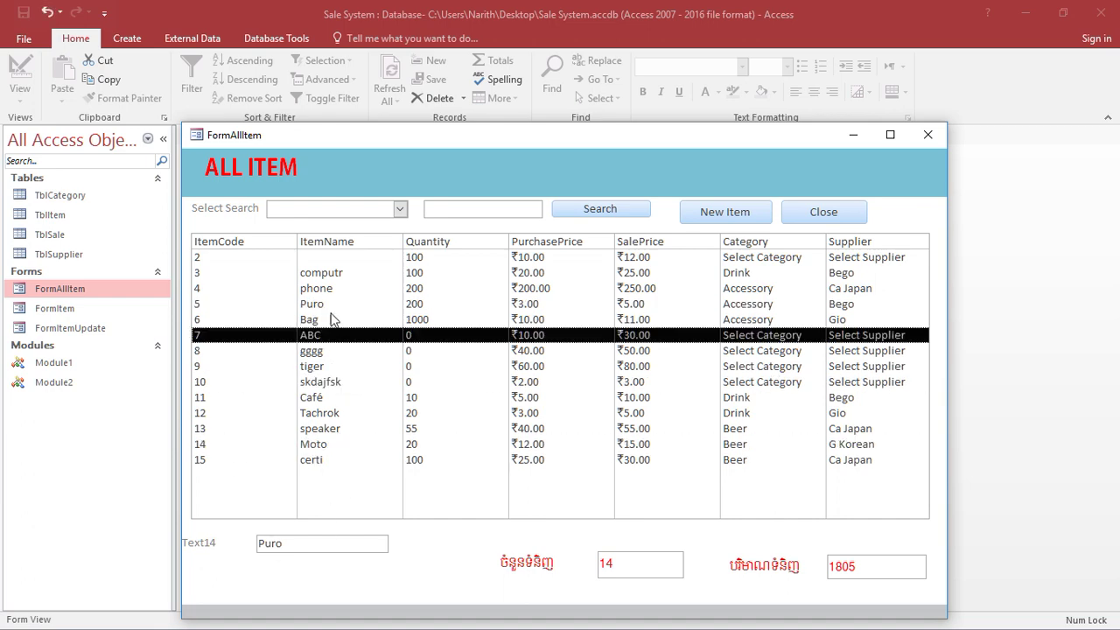
Return to the FormAllItem code in Design View and change the TextTest assignment in ListAllItem_MouseMove to Me.ListAllItem.Column(1, 8).
click(331, 305)
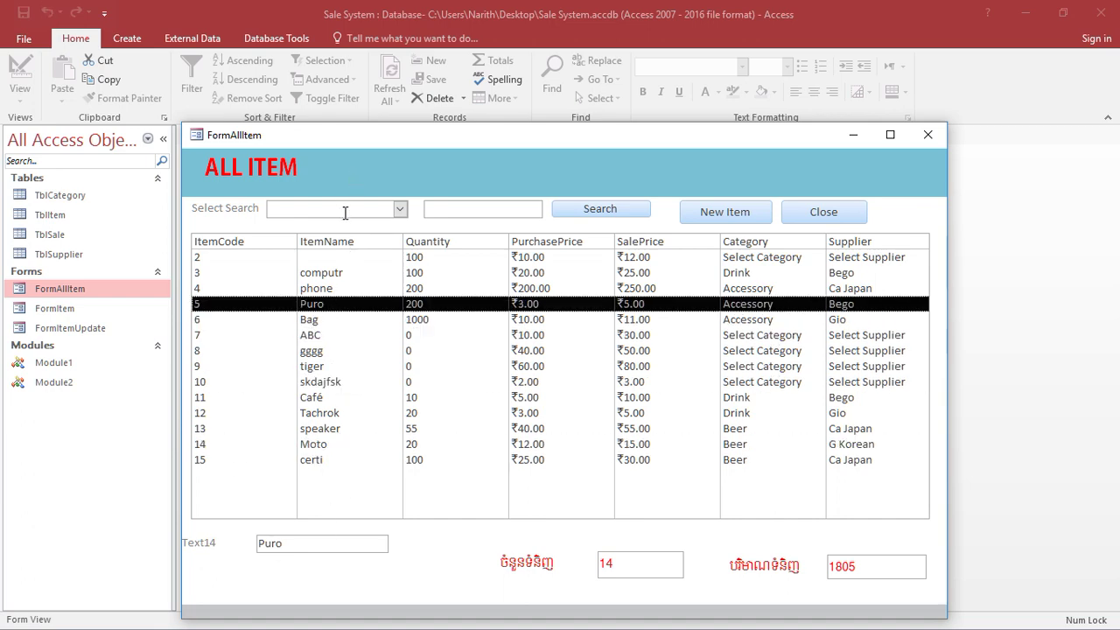
right_click(356, 172)
click(395, 218)
click(907, 81)
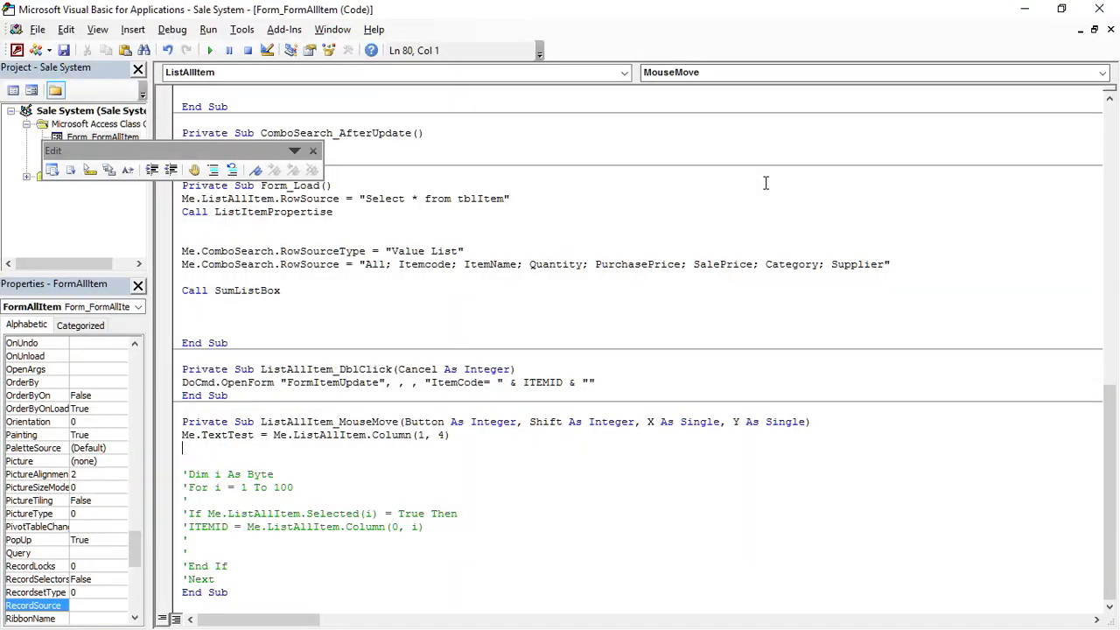
click(443, 435)
key(BackSpace)
text(8)
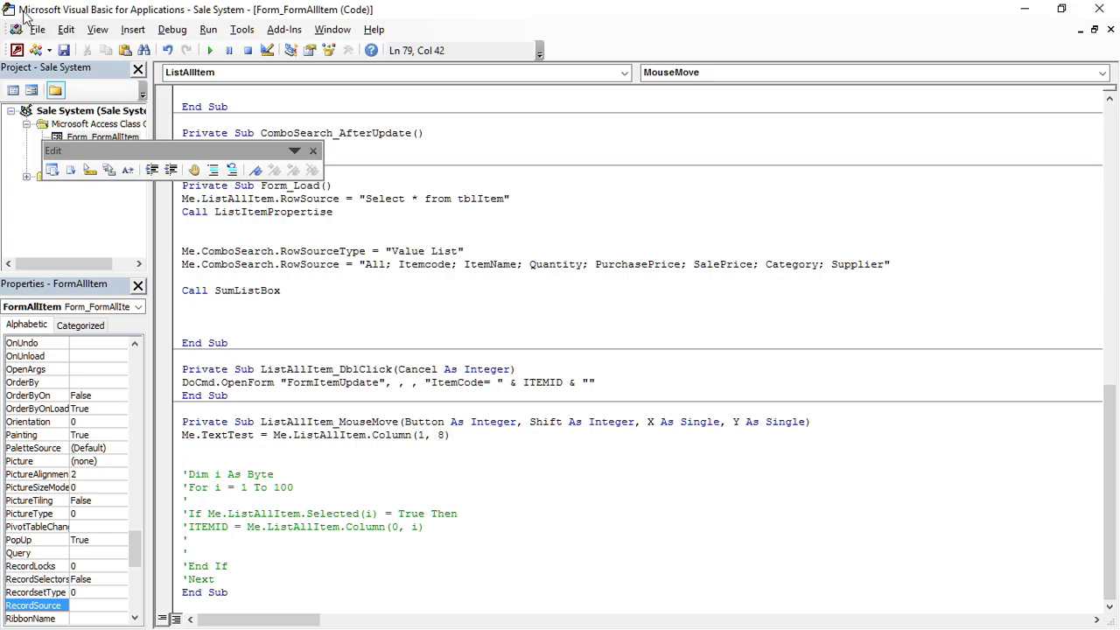
Show FormAllItem in Form View and select rows such as gggg, tiger, ABC and Puro to check the Text14 box.
click(15, 50)
click(19, 63)
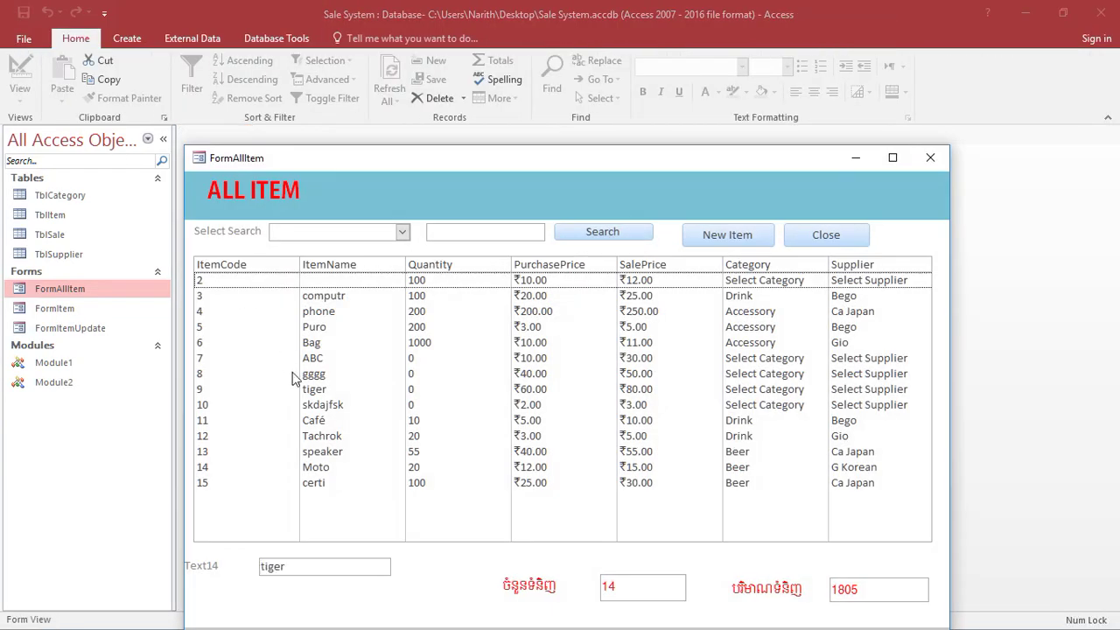
click(296, 375)
click(296, 389)
click(384, 360)
click(378, 328)
click(383, 389)
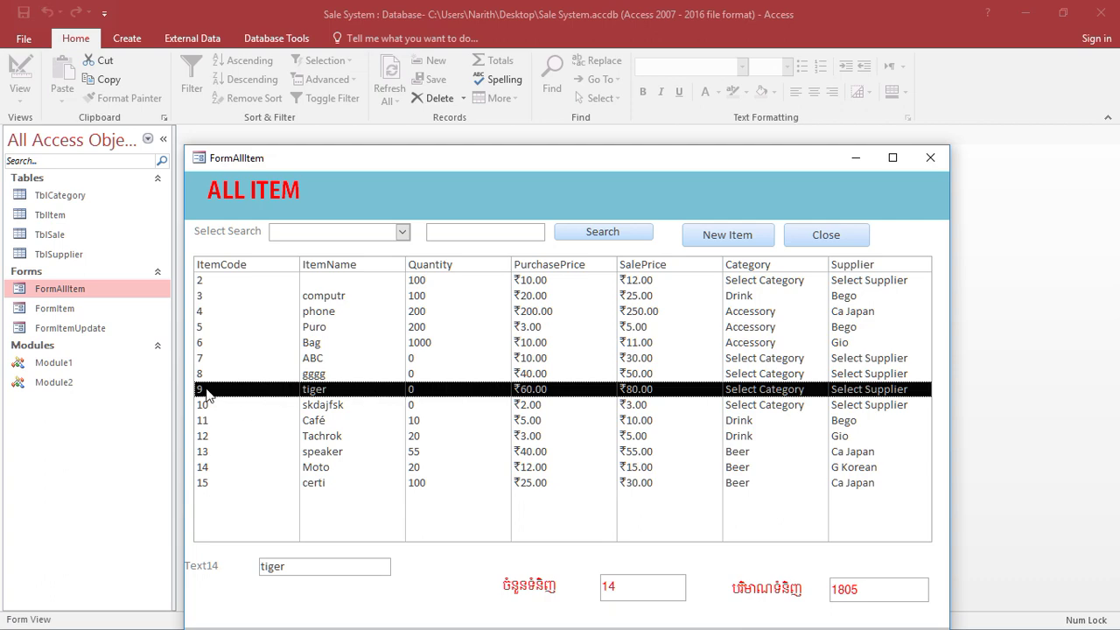
Reopen the form's code from Design View and set the column index of the TextTest assignment to 0, giving Column(0, 8).
right_click(448, 197)
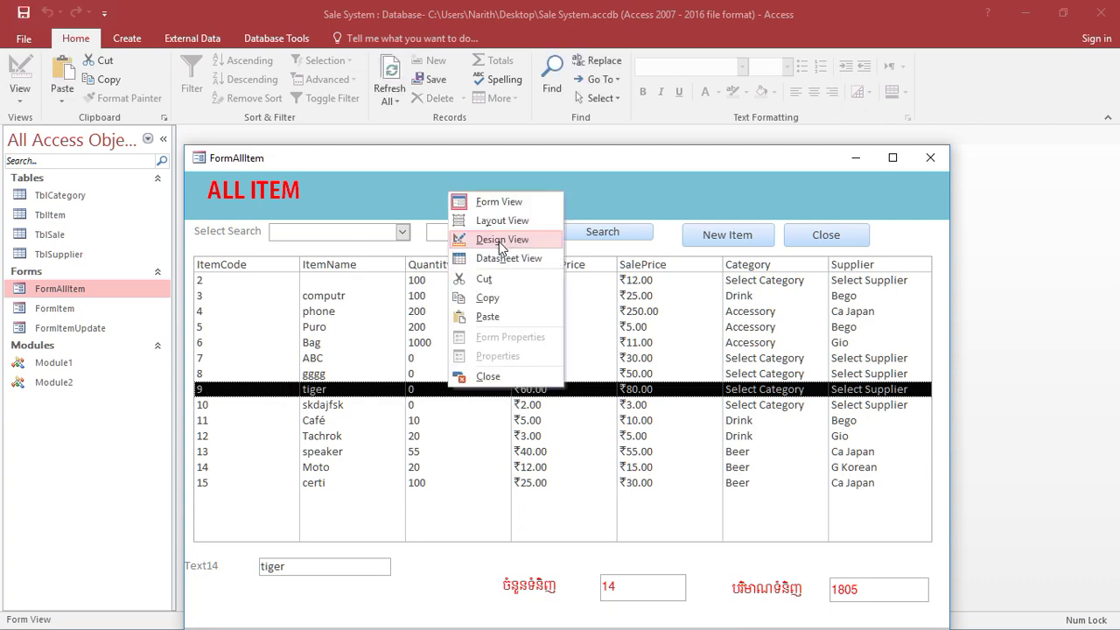
click(492, 234)
click(948, 78)
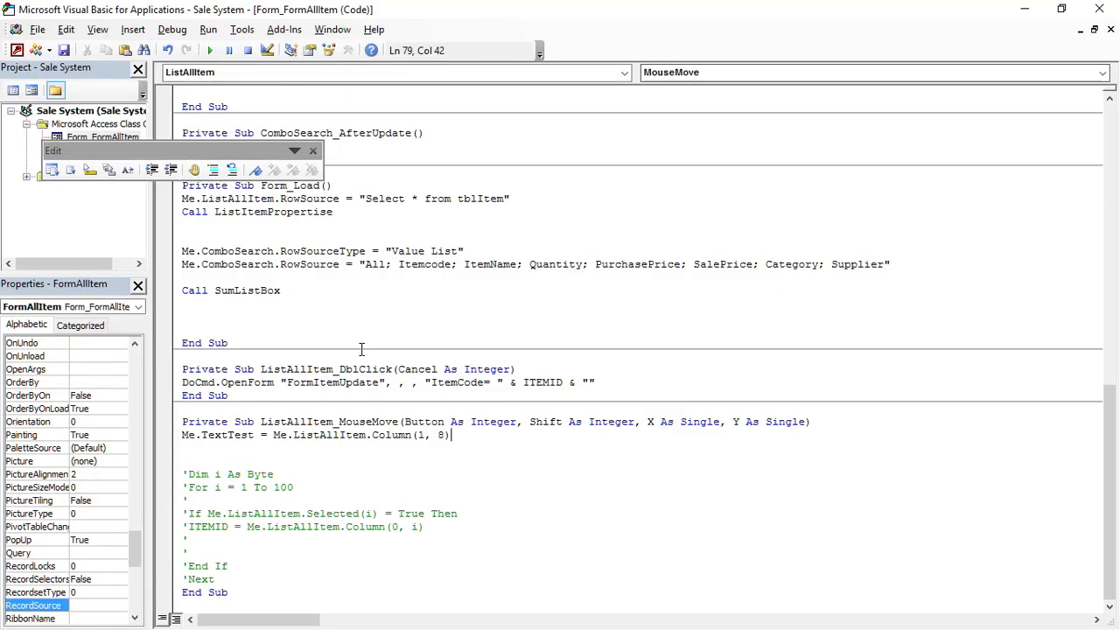
click(424, 435)
key(BackSpace)
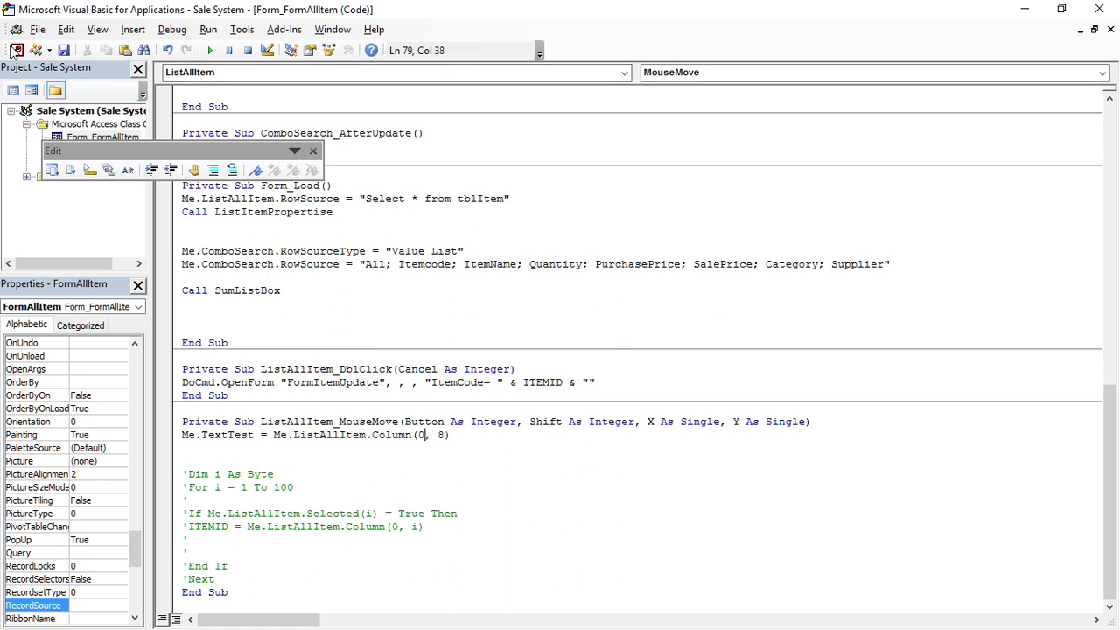
Show FormAllItem in Form View, move its window up, and select rows such as ABC, tiger, phone and Bag to test the Text14 box.
click(14, 51)
click(13, 52)
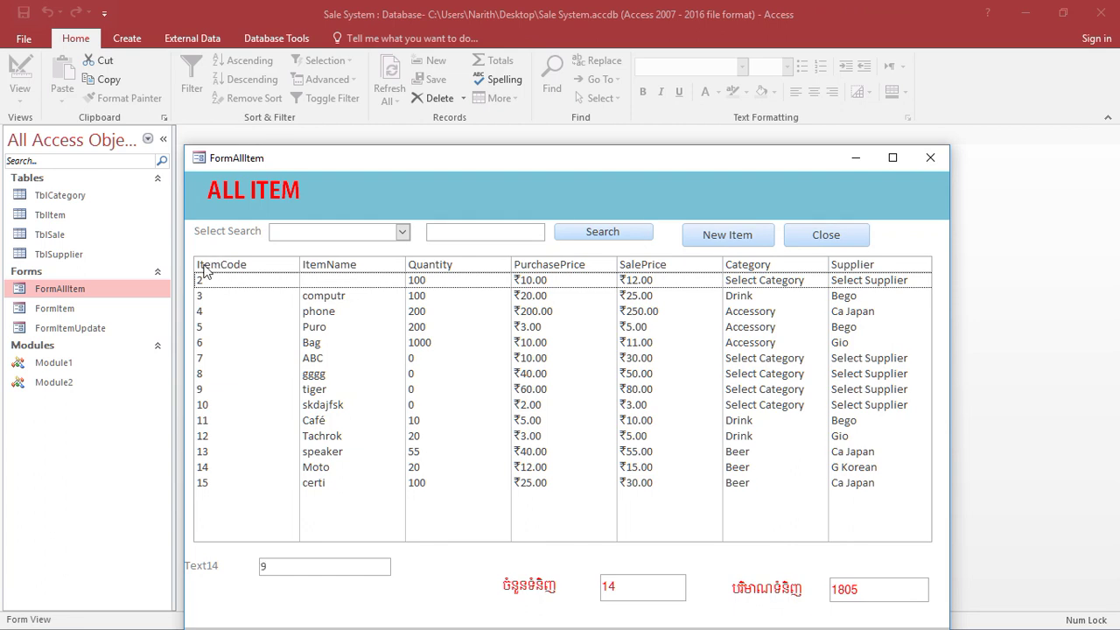
click(248, 358)
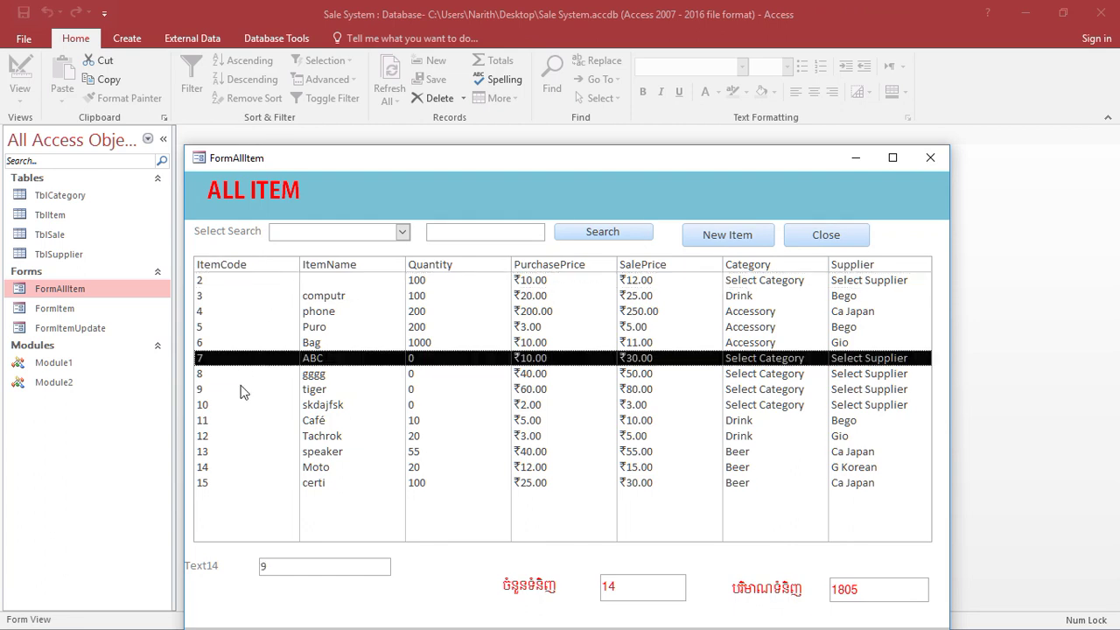
click(244, 389)
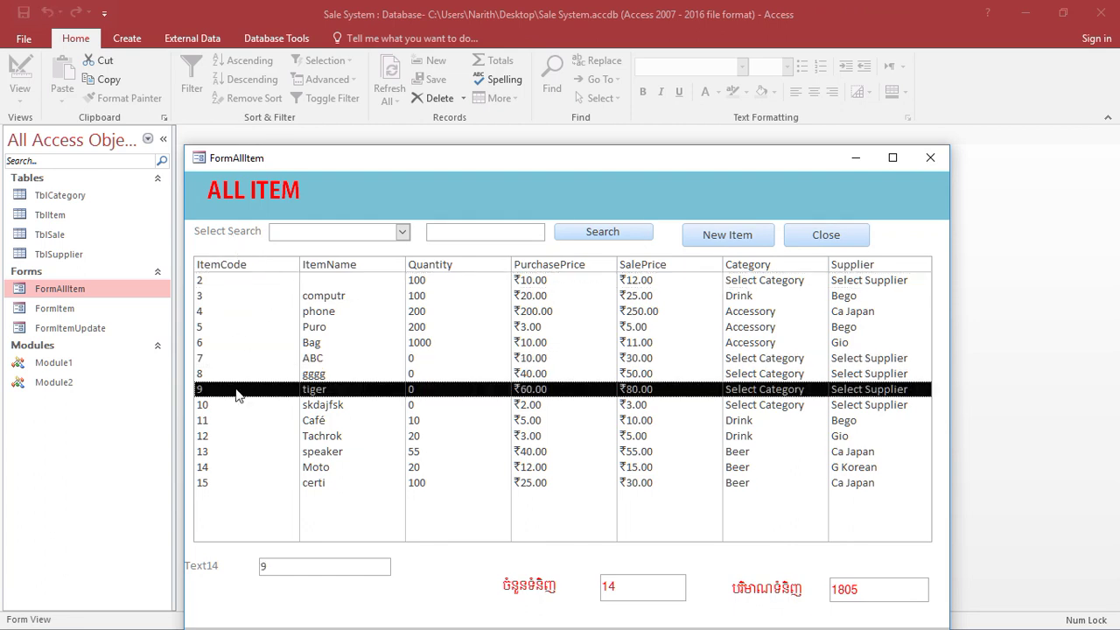
click(217, 360)
click(274, 308)
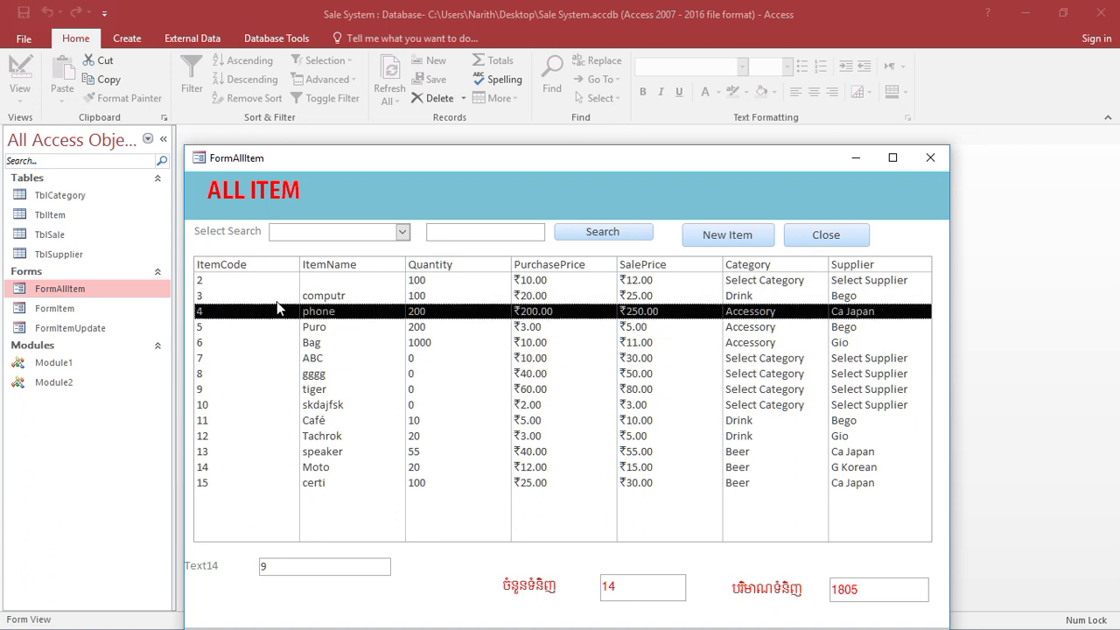
click(199, 393)
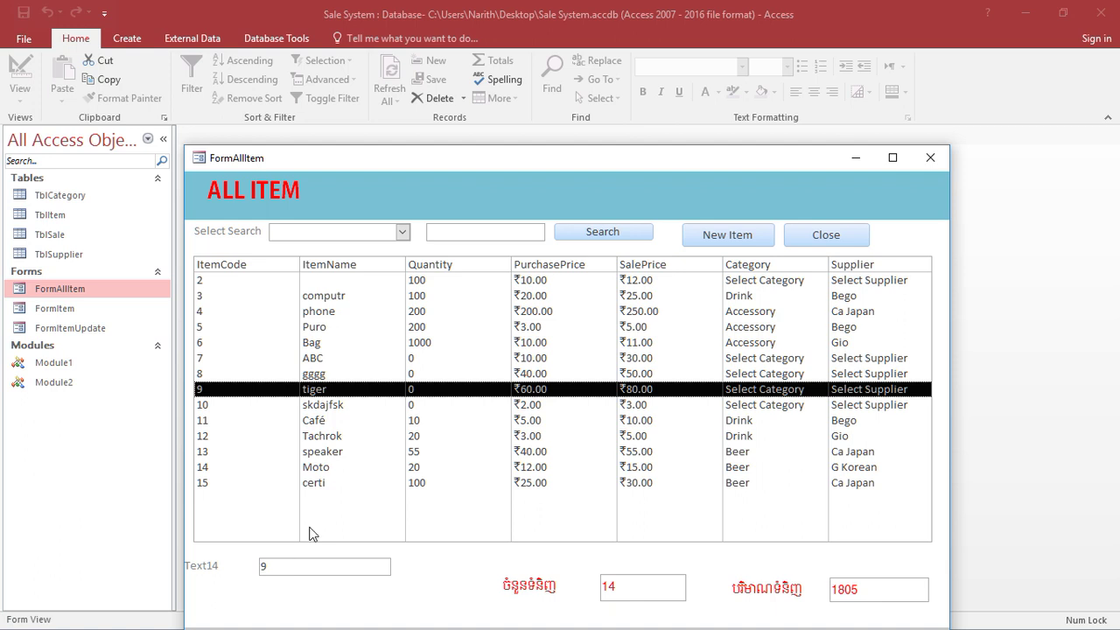
drag(418, 160, 417, 112)
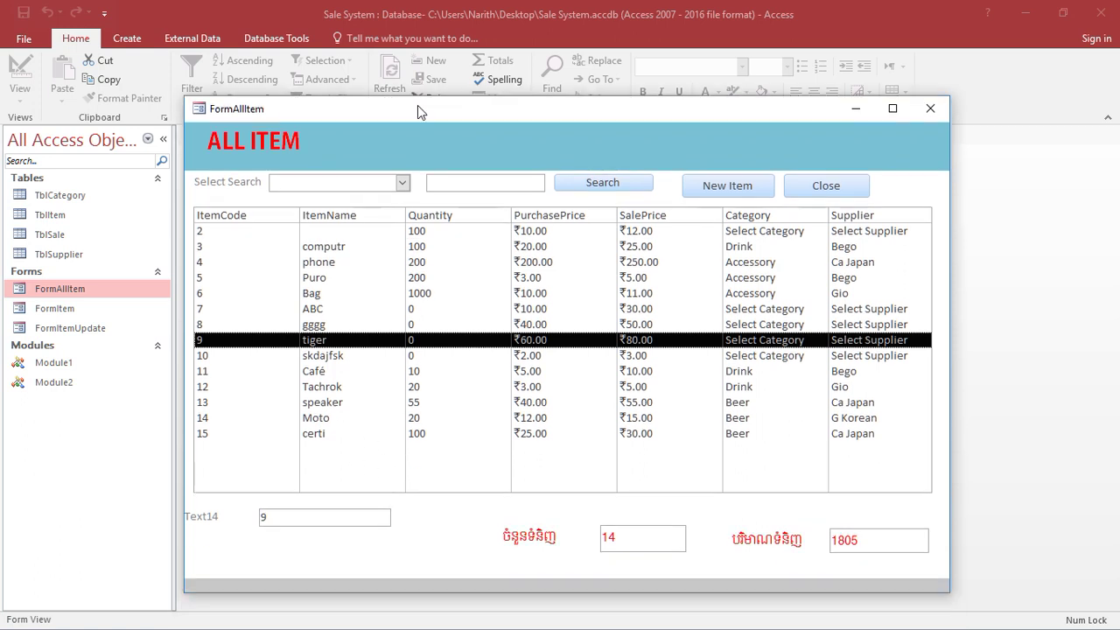
click(262, 517)
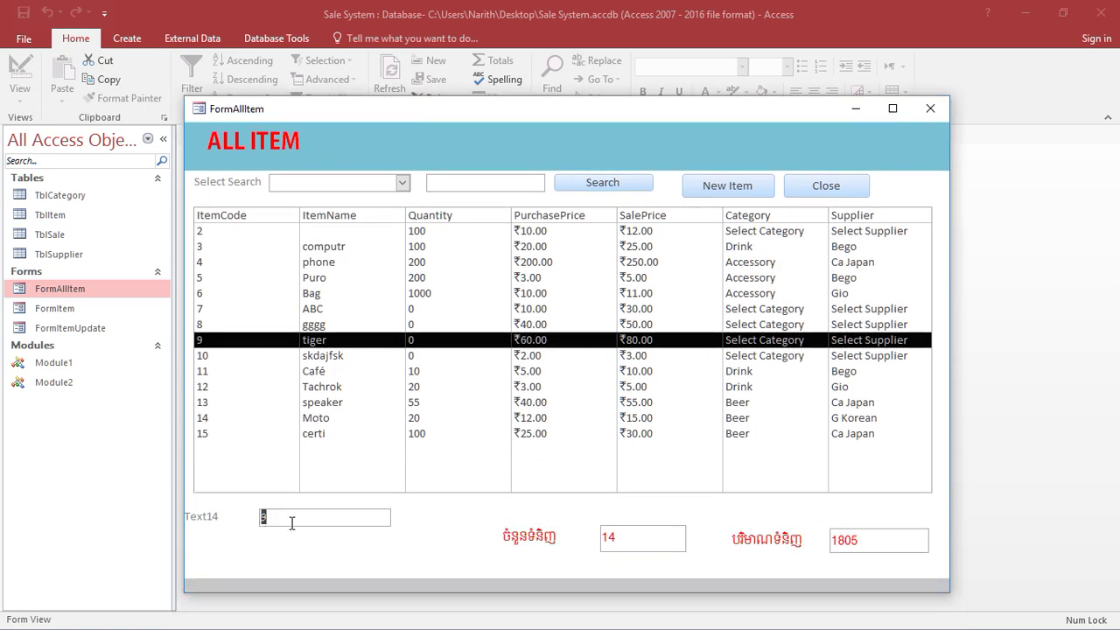
click(328, 293)
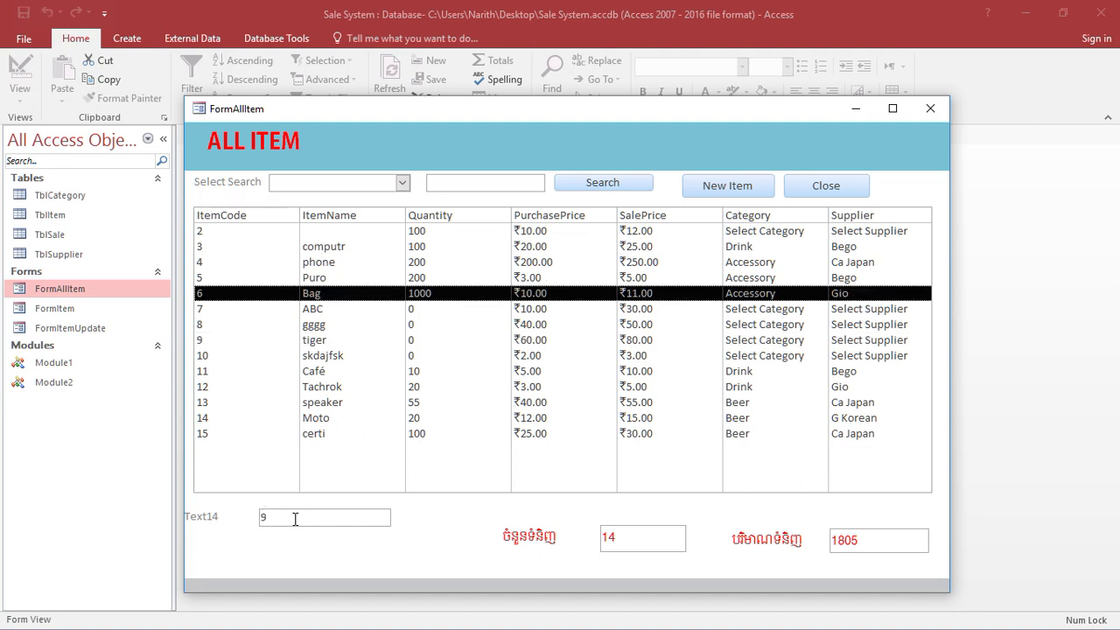
Select rows throughout the whole item list, including phone, skdajfsk, certi, Moto and speaker, to compare their item codes with the Text14 box.
click(227, 341)
click(214, 262)
click(211, 232)
click(208, 280)
click(208, 357)
click(225, 433)
click(225, 419)
click(219, 386)
click(213, 356)
click(213, 309)
click(214, 277)
click(213, 326)
click(215, 372)
click(214, 404)
click(210, 341)
click(215, 294)
click(215, 262)
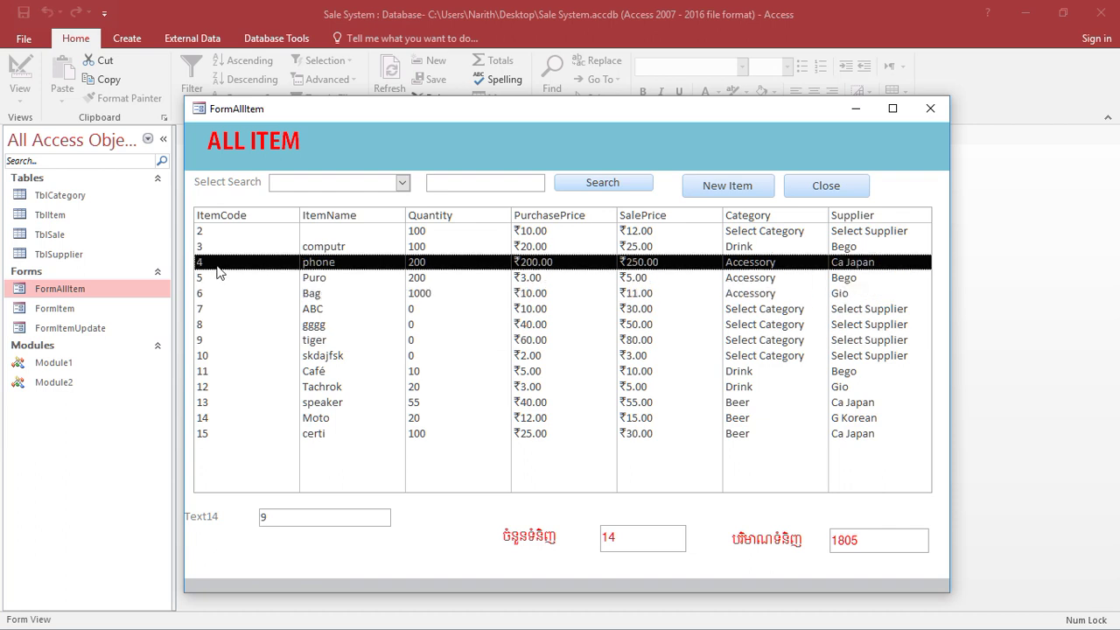
click(209, 234)
click(203, 277)
click(218, 340)
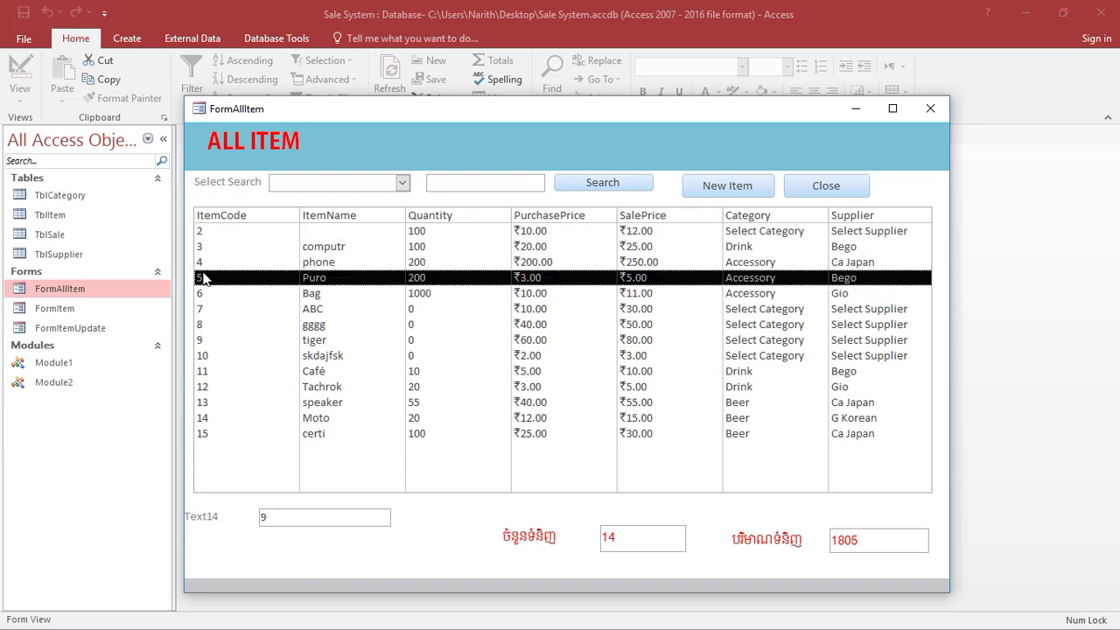
click(234, 402)
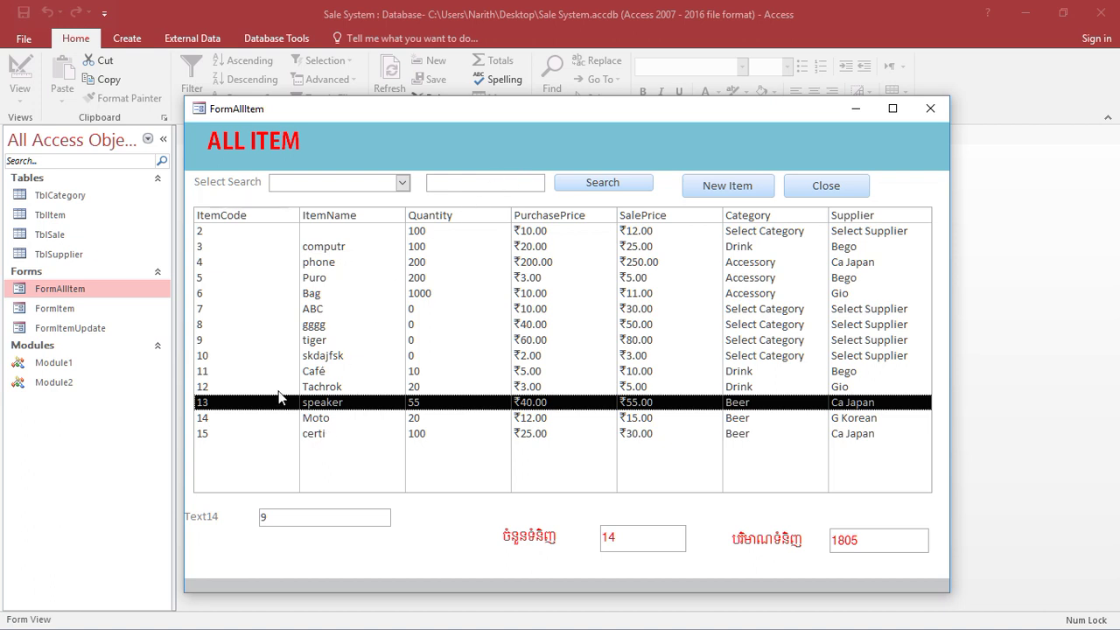
click(221, 309)
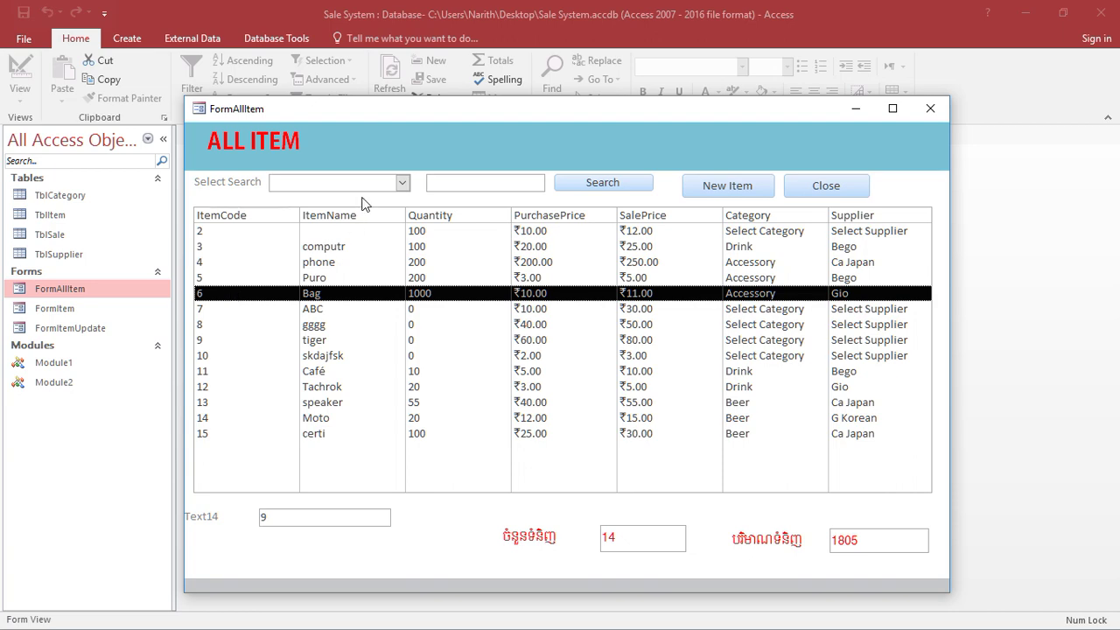
Return to the form's code from Design View and declare "Dim i As Integer" at the start of the ListAllItem_MouseMove procedure.
right_click(379, 147)
click(415, 197)
click(919, 86)
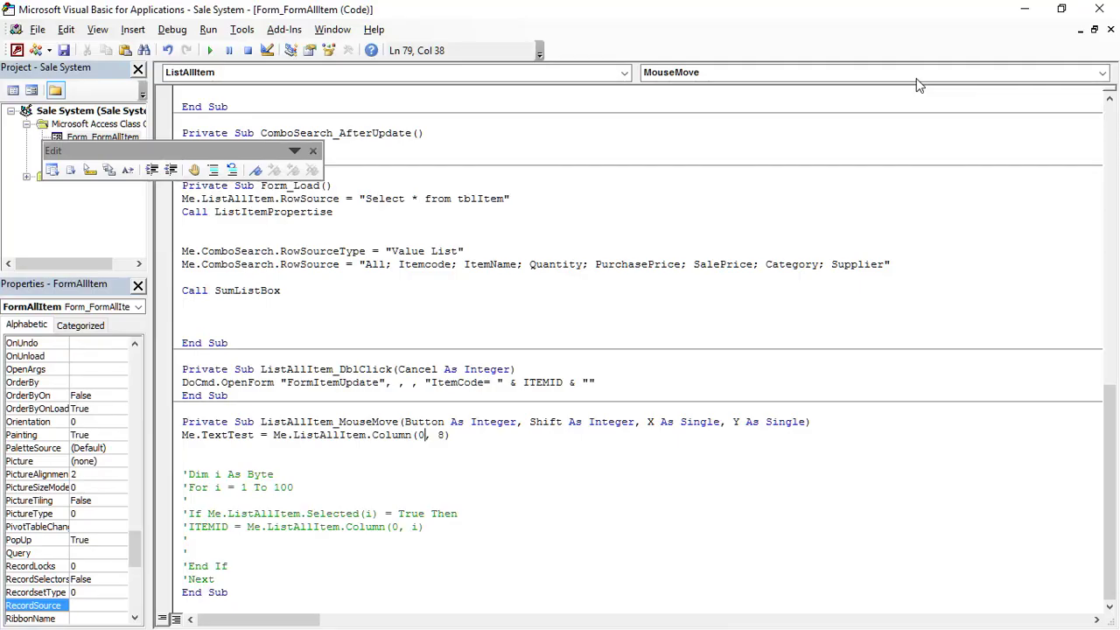
click(181, 435)
key(Return)
click(181, 435)
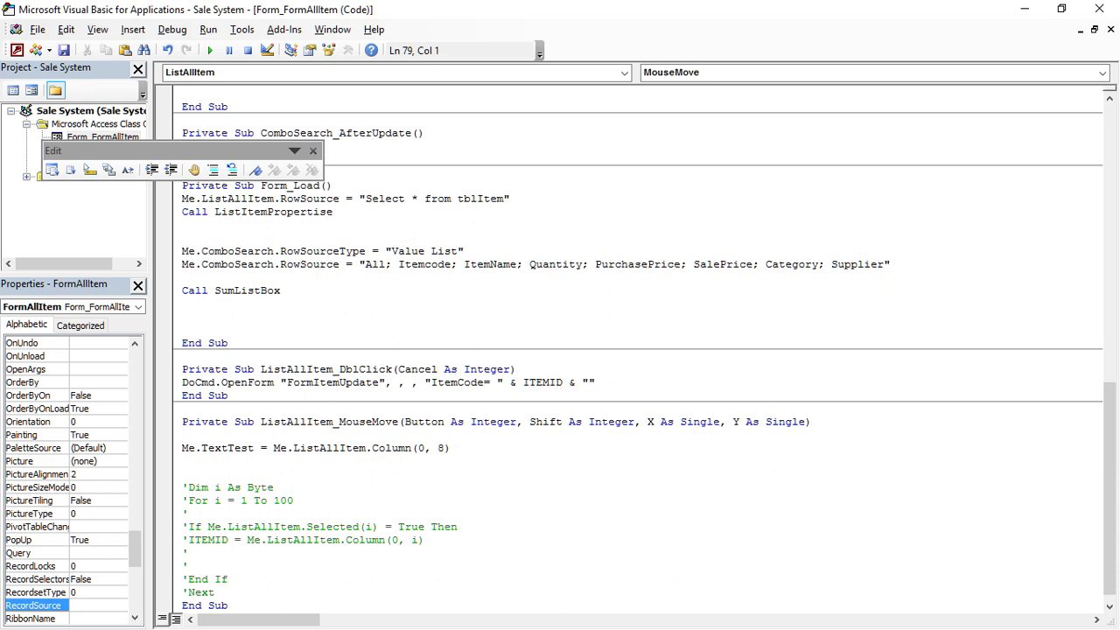
text(dim i as int)
key(Tab)
click(294, 444)
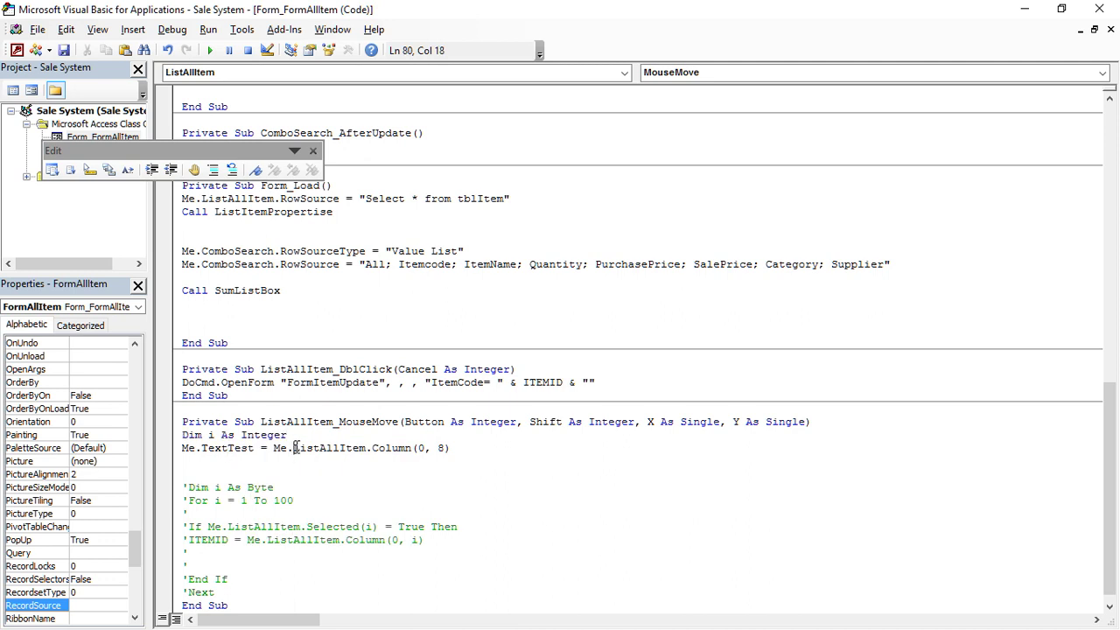
Add the loop line "For i = 1 To 10" below the variable declaration in ListAllItem_MouseMove.
click(304, 435)
key(Return)
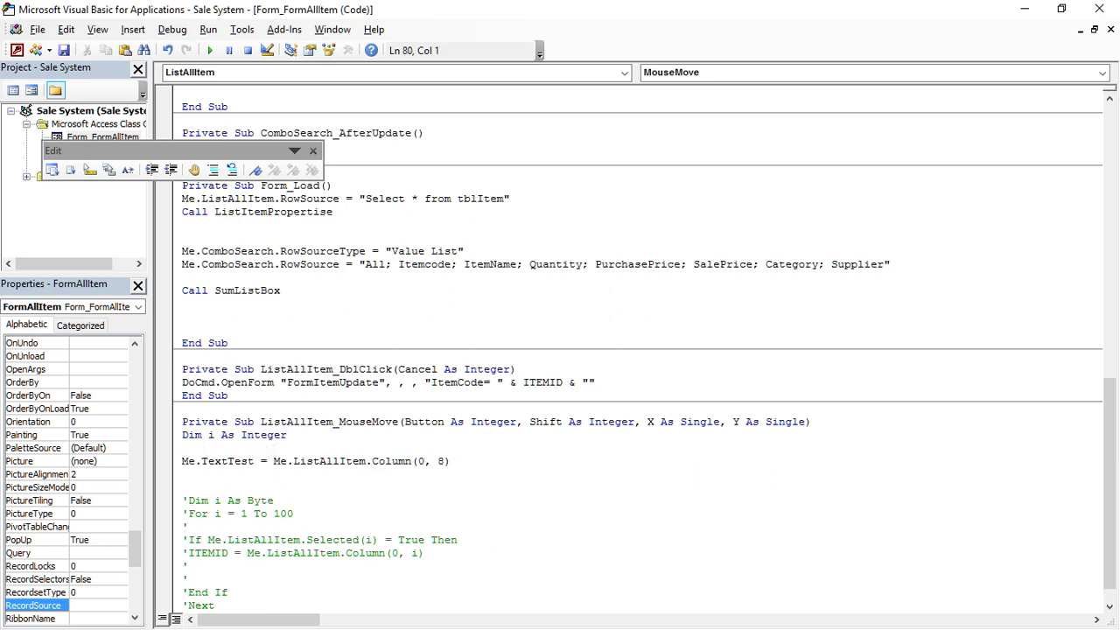
text(For i=1)
click(16, 50)
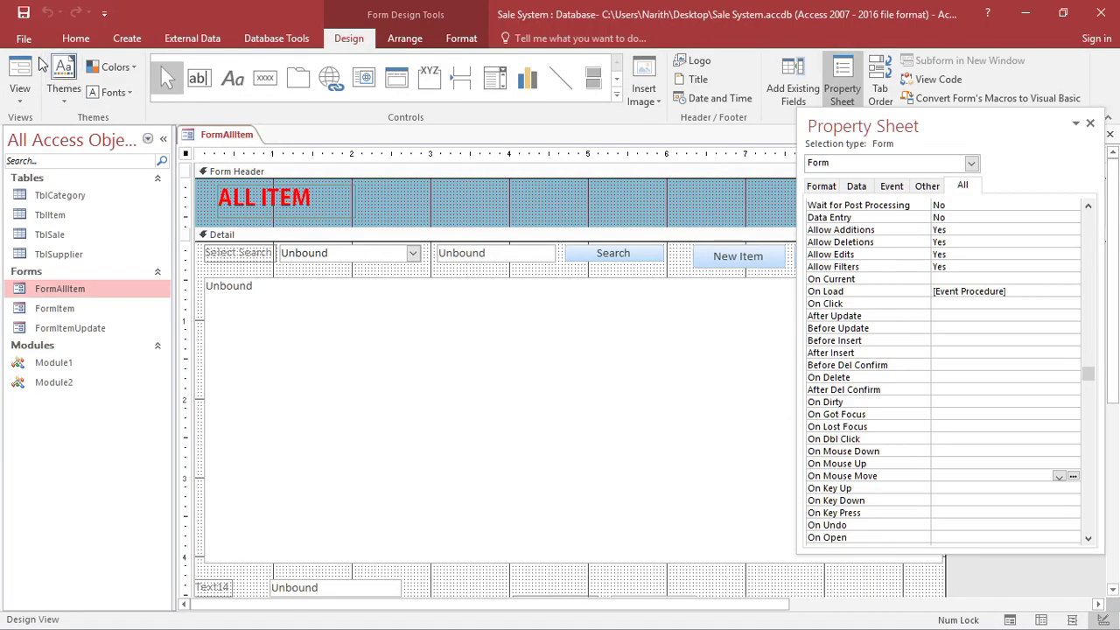
click(941, 79)
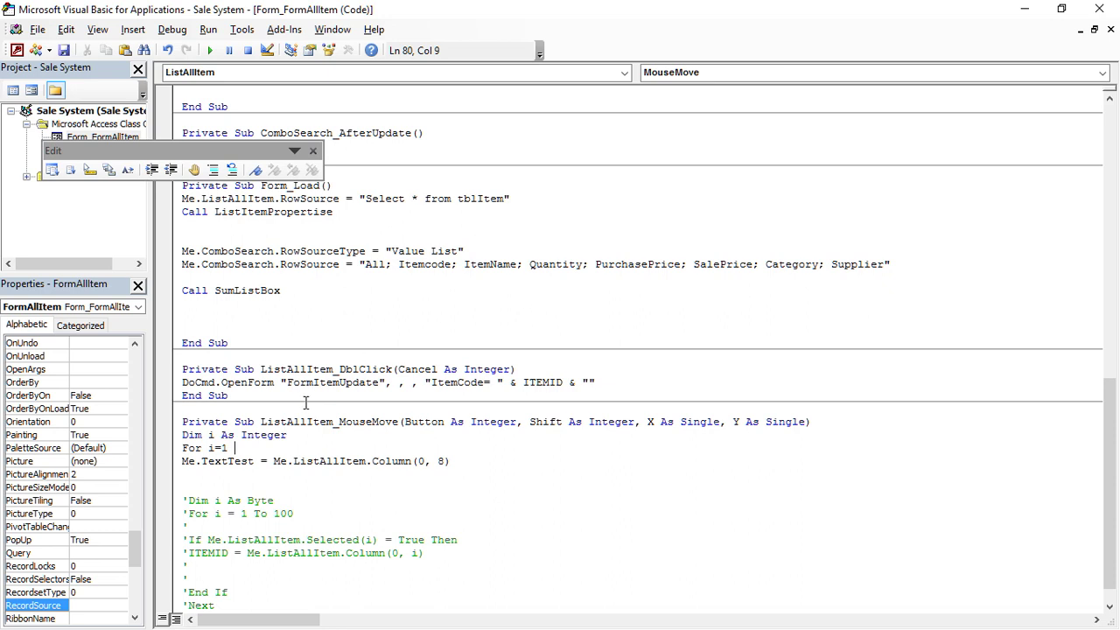
text(=)
key(BackSpace)
text(to )
text(1000)
text(0)
key(BackSpace)
key(BackSpace)
key(BackSpace)
key(Return)
Begin an If statement testing Me.ListAllItem.Selected(i) below the For line in ListAllItem_MouseMove.
text(if)
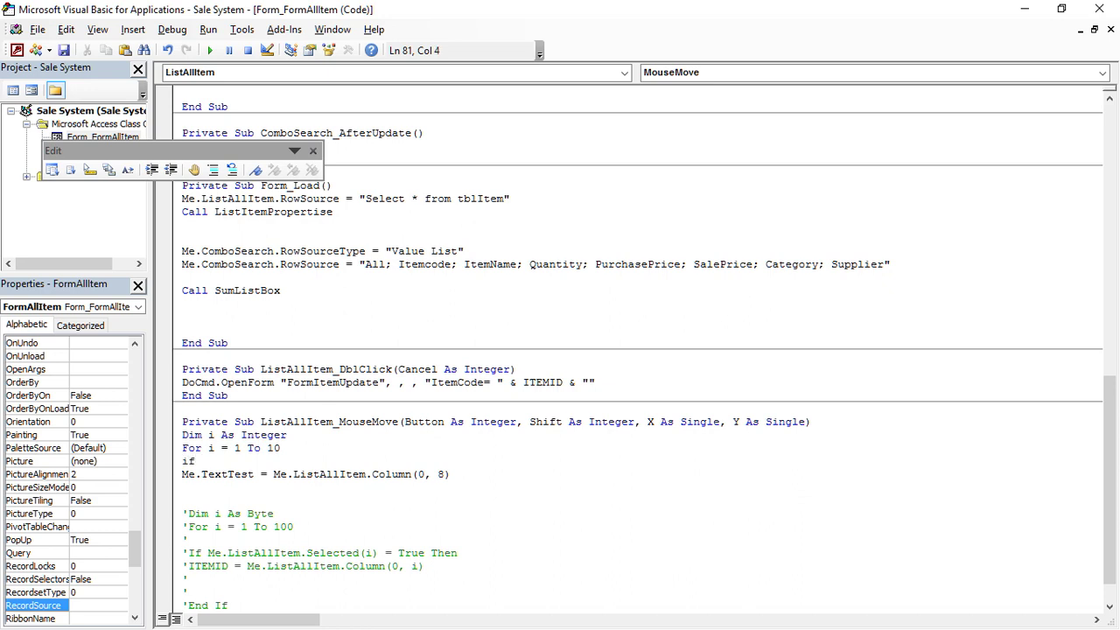
text( me.)
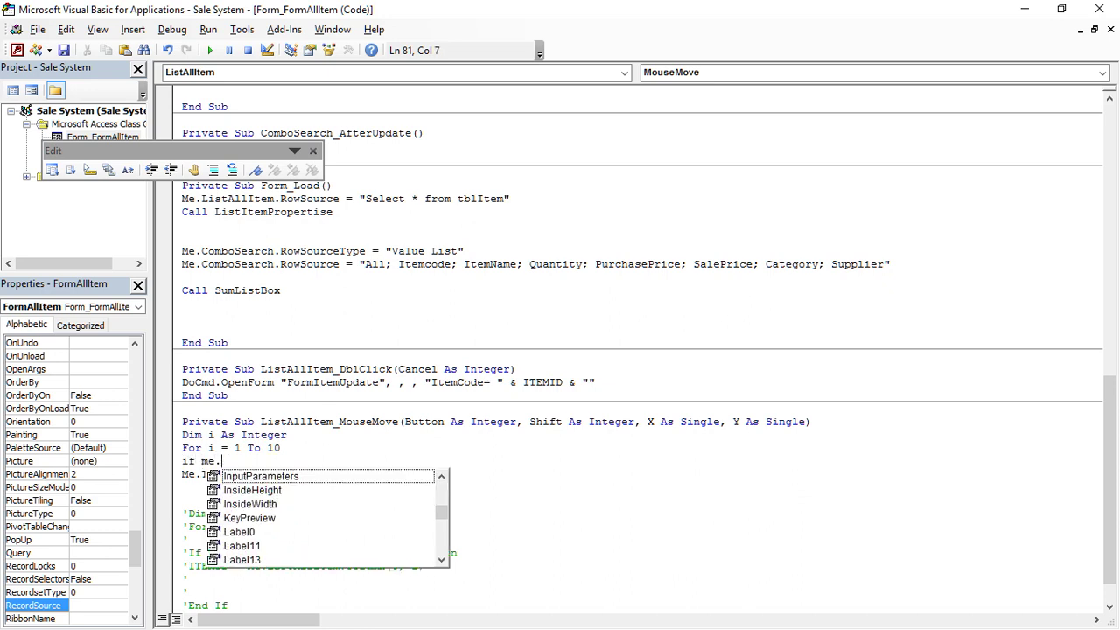
text(list)
key(Tab)
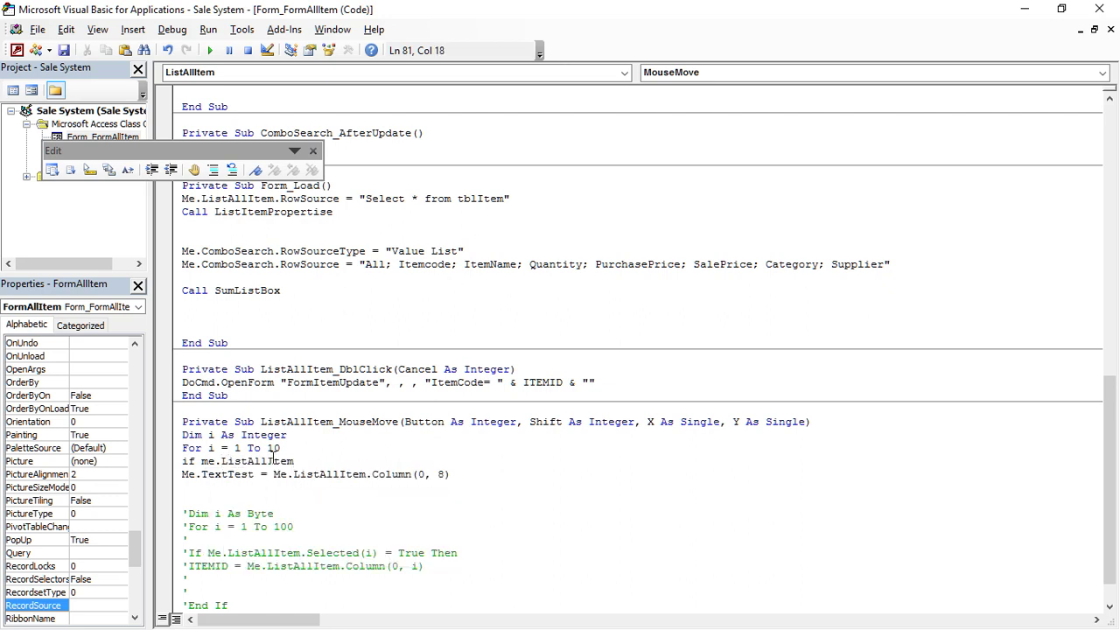
text(.se)
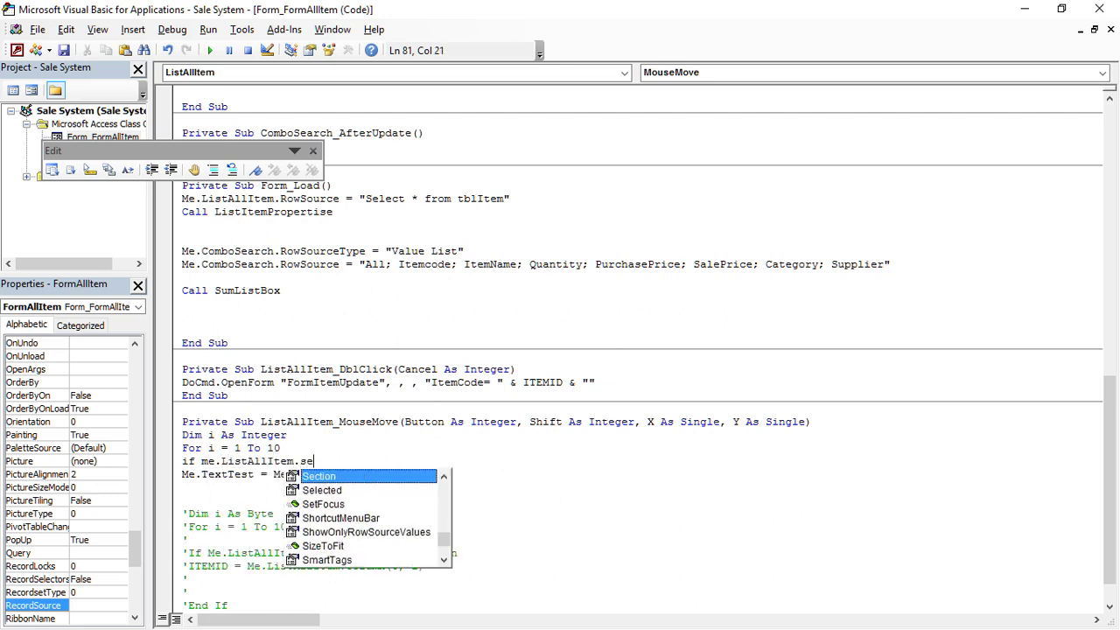
key(Down)
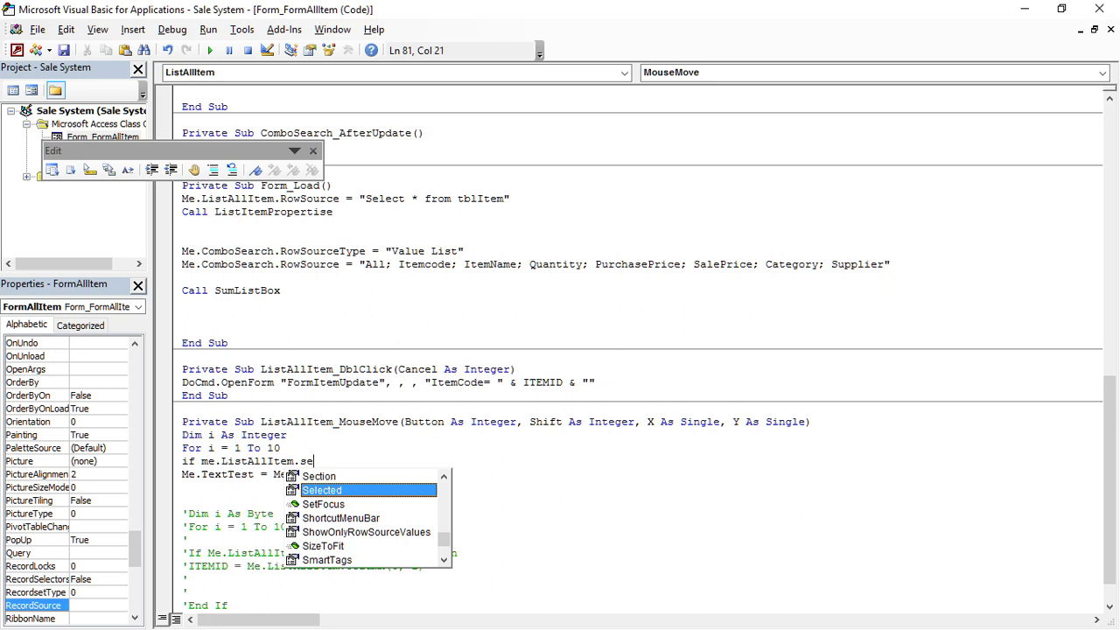
key(Tab)
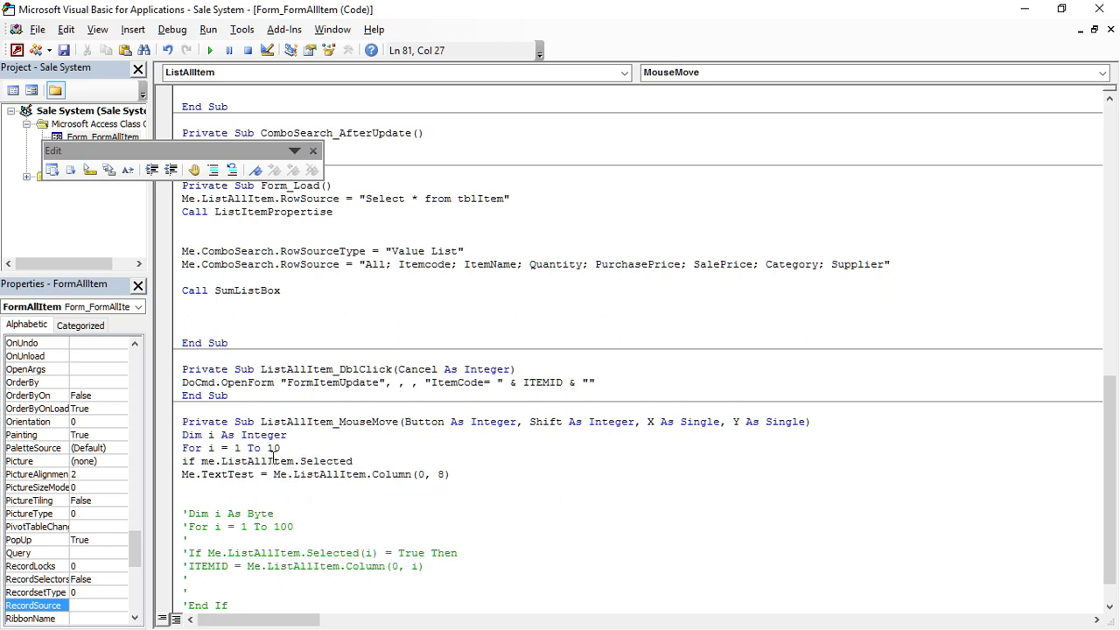
text(()
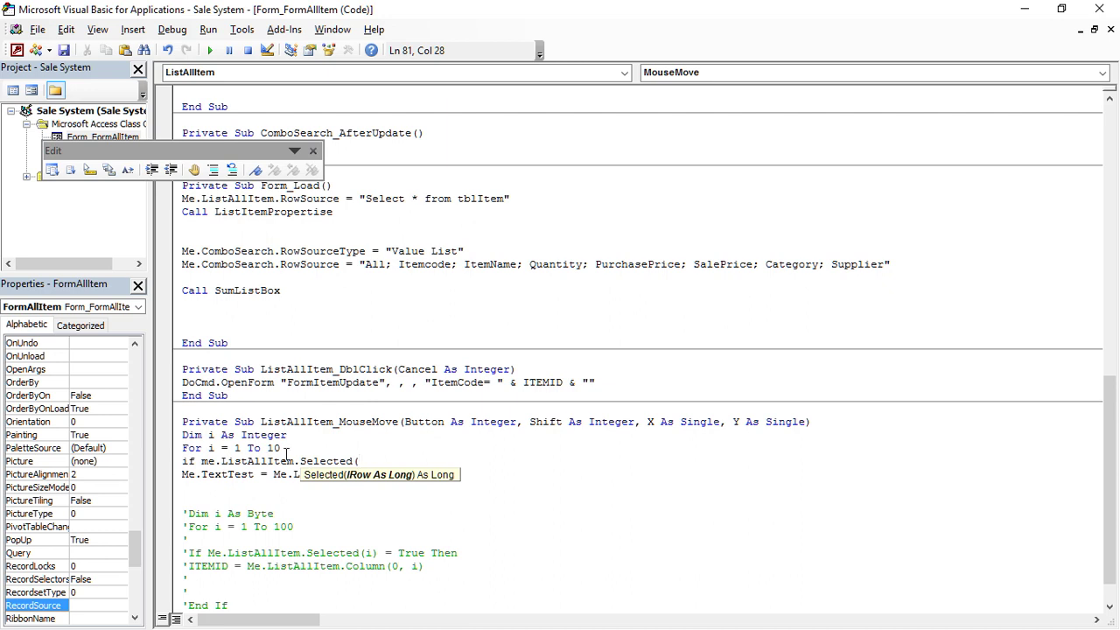
text(i))
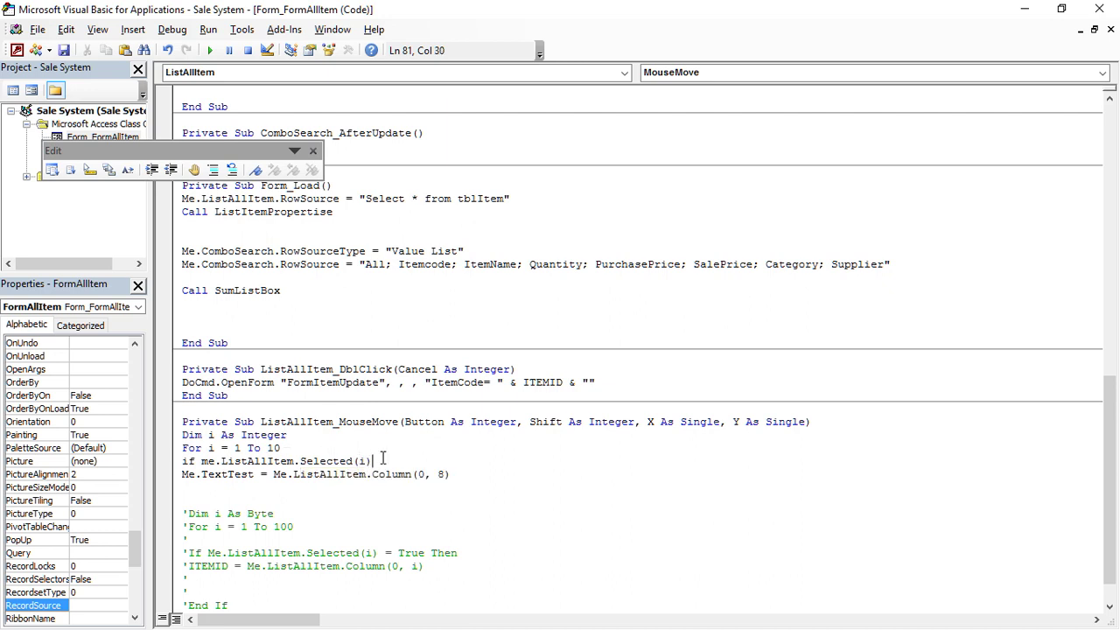
Complete the If condition with "= True Then" and remove the blank lines above the Me.TextTest assignment.
text(=then)
key(Return)
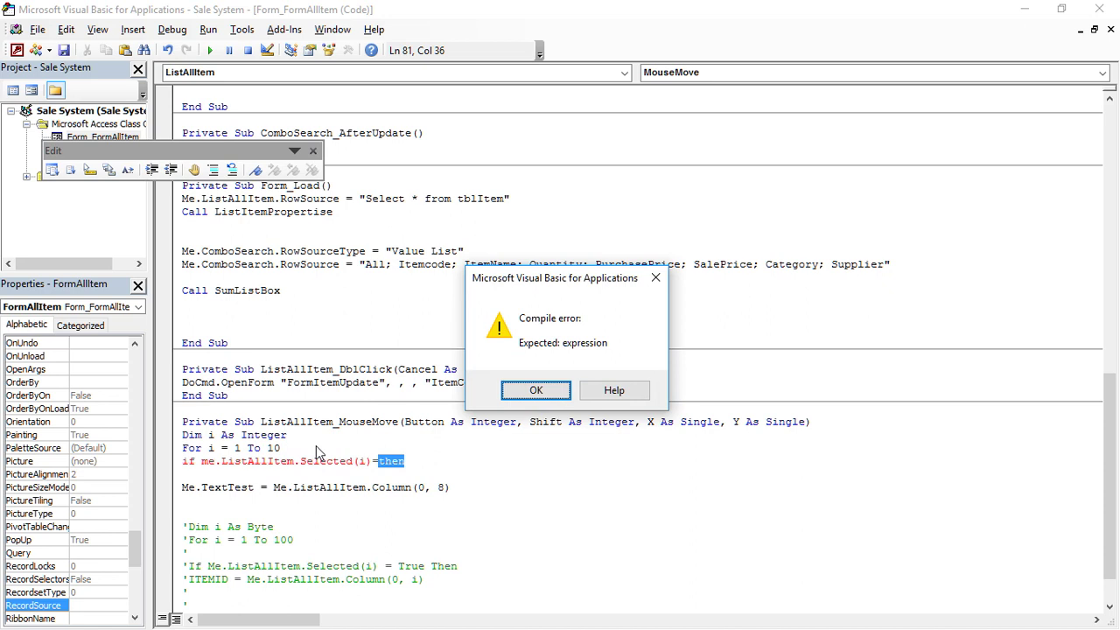
click(535, 390)
click(433, 461)
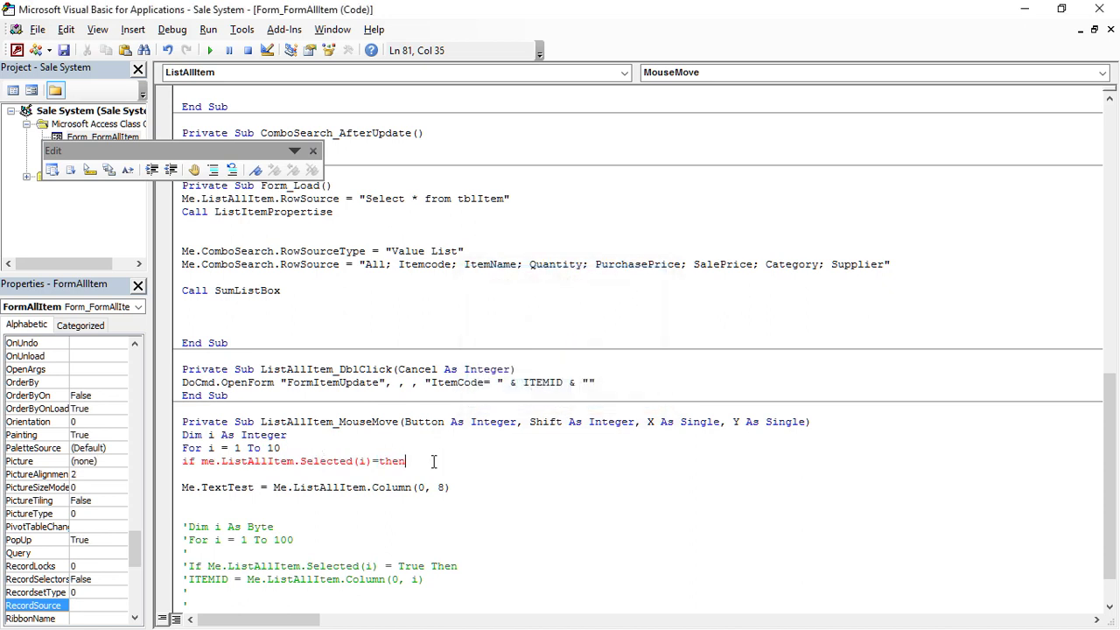
key(BackSpace)
key(BackSpace)
key(BackSpace)
text(rue)
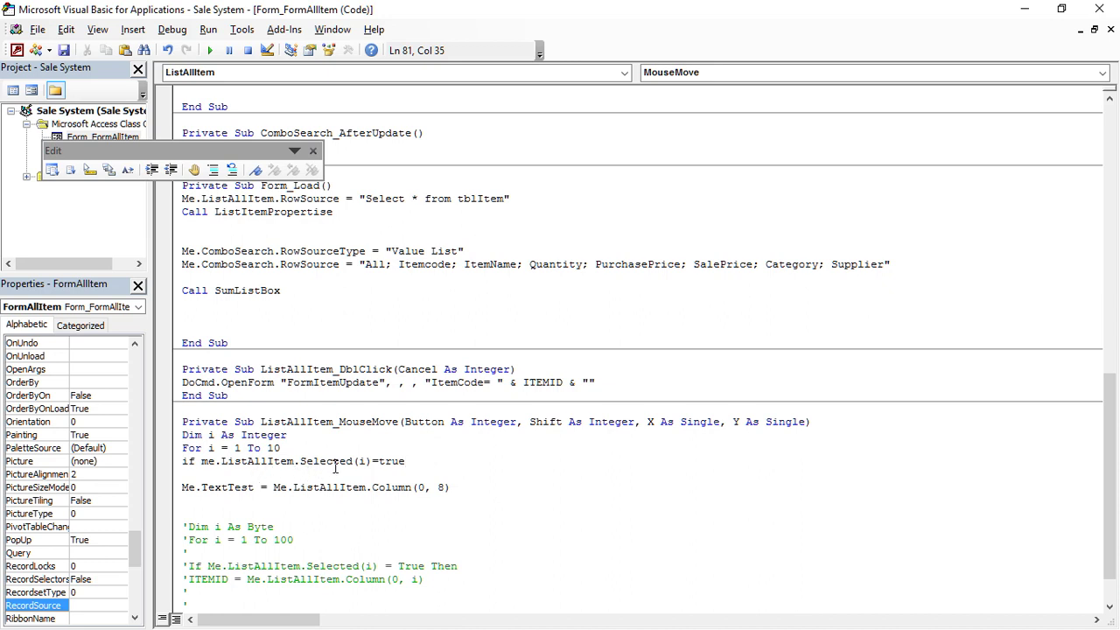
click(276, 448)
click(553, 392)
text(then)
key(Return)
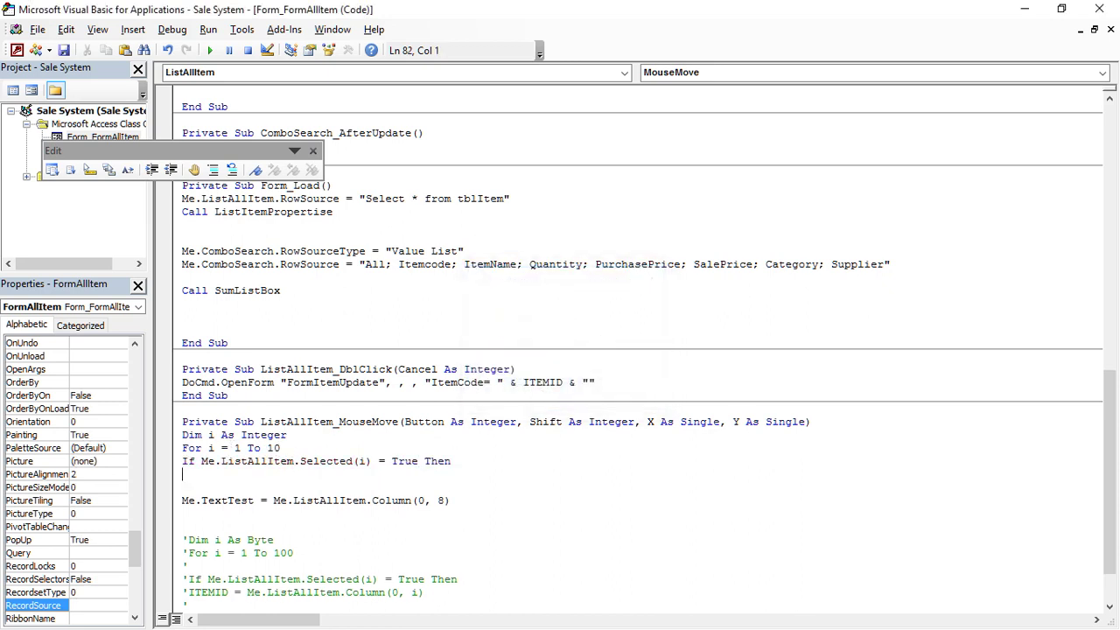
key(Delete)
key(Delete)
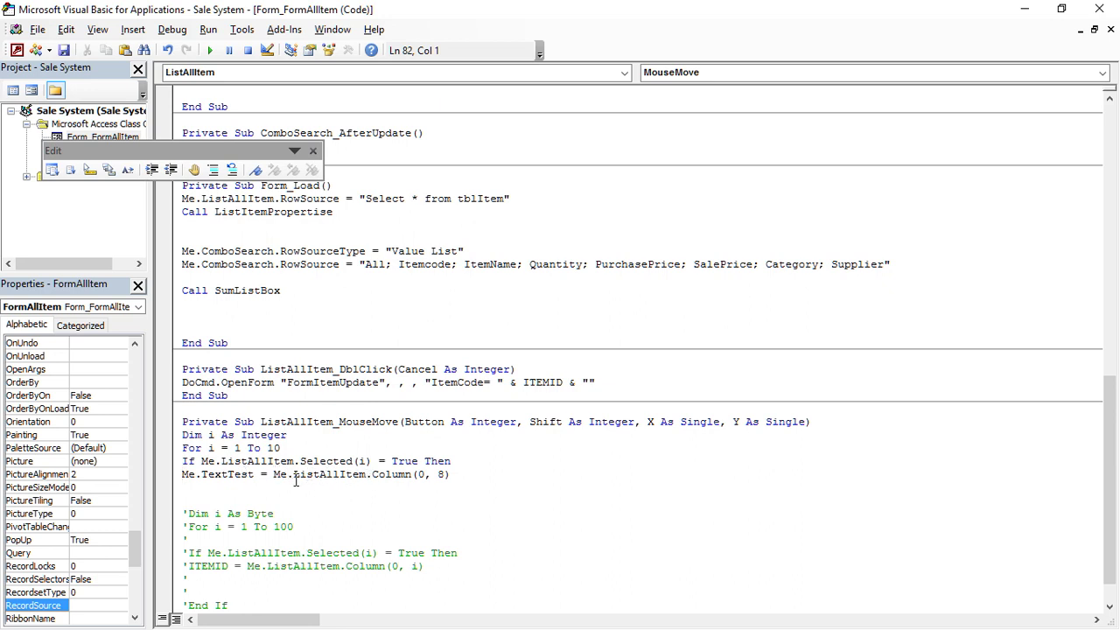
Change the Column arguments in the Me.TextTest assignment to (1, i).
click(442, 474)
click(427, 474)
key(BackSpace)
text(1)
click(444, 474)
key(BackSpace)
text(i)
click(354, 460)
click(456, 474)
Close the If block with End If and the loop with Next below the Me.TextTest assignment.
key(Return)
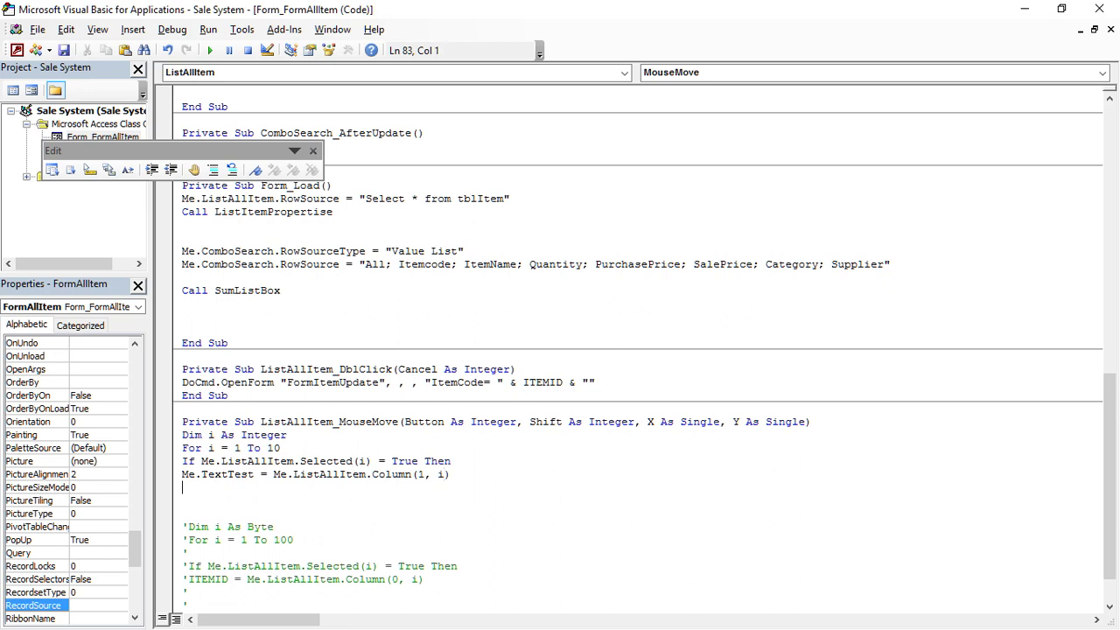
text(End If)
key(Return)
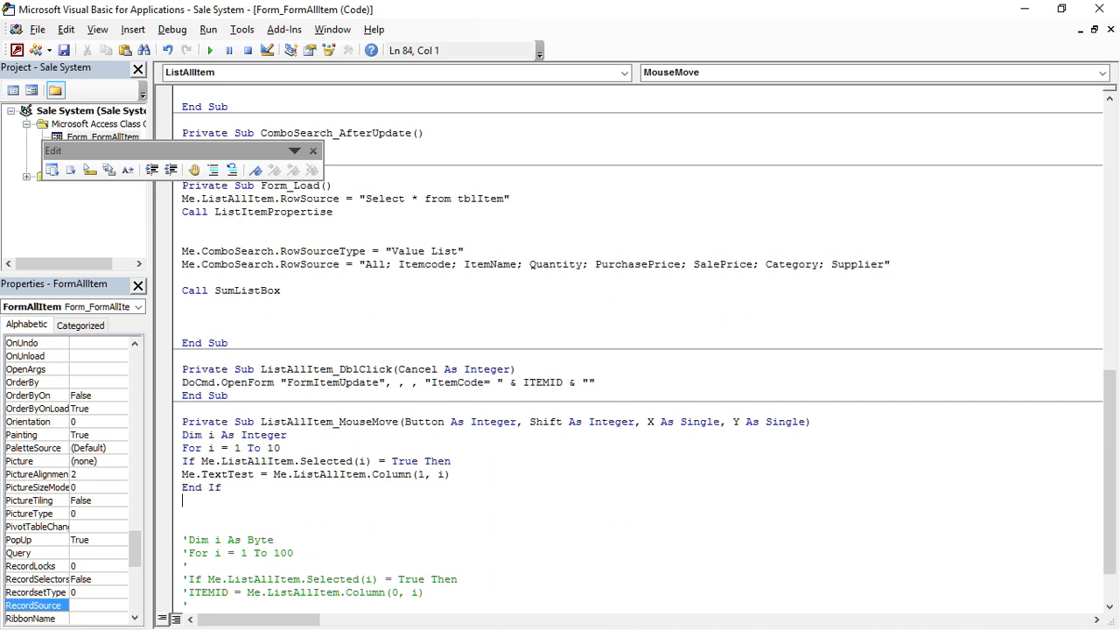
text(Next)
key(Left)
key(Left)
scroll(247, 521, down, 2)
click(209, 593)
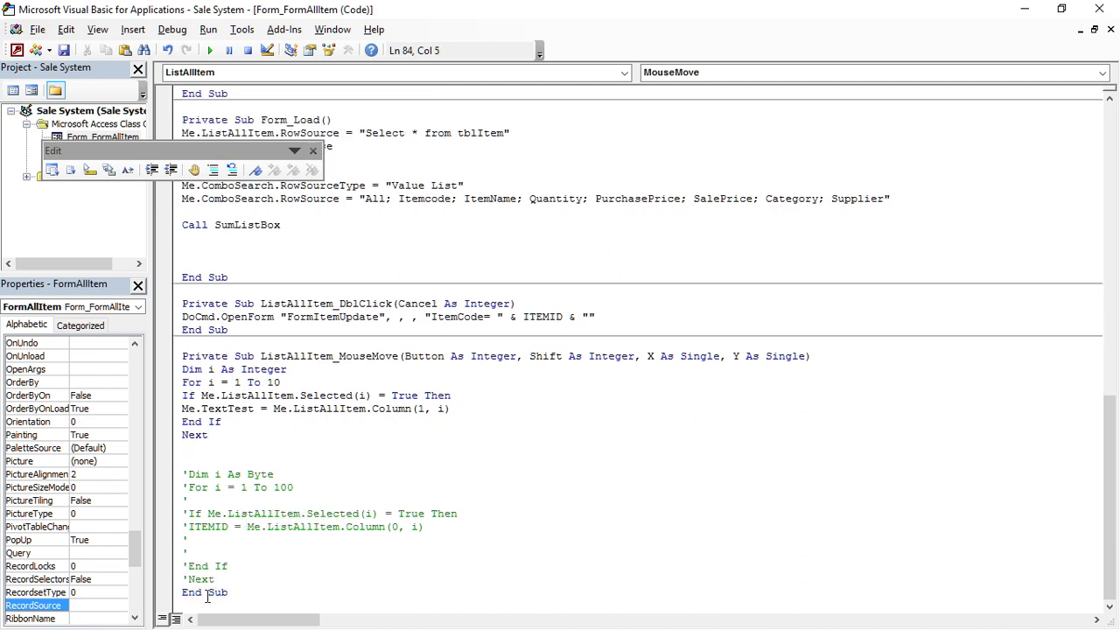
Show FormAllItem in Form View and select rows such as phone, Puro, skdajfsk, Café, speaker and certi to test the Text14 box.
click(10, 49)
click(19, 71)
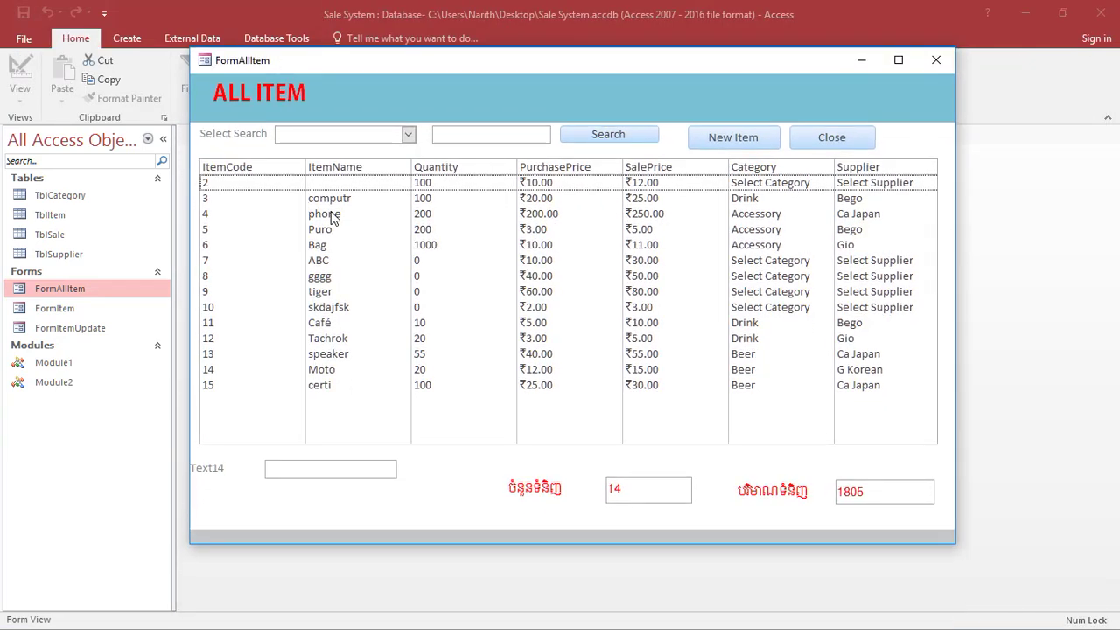
click(332, 216)
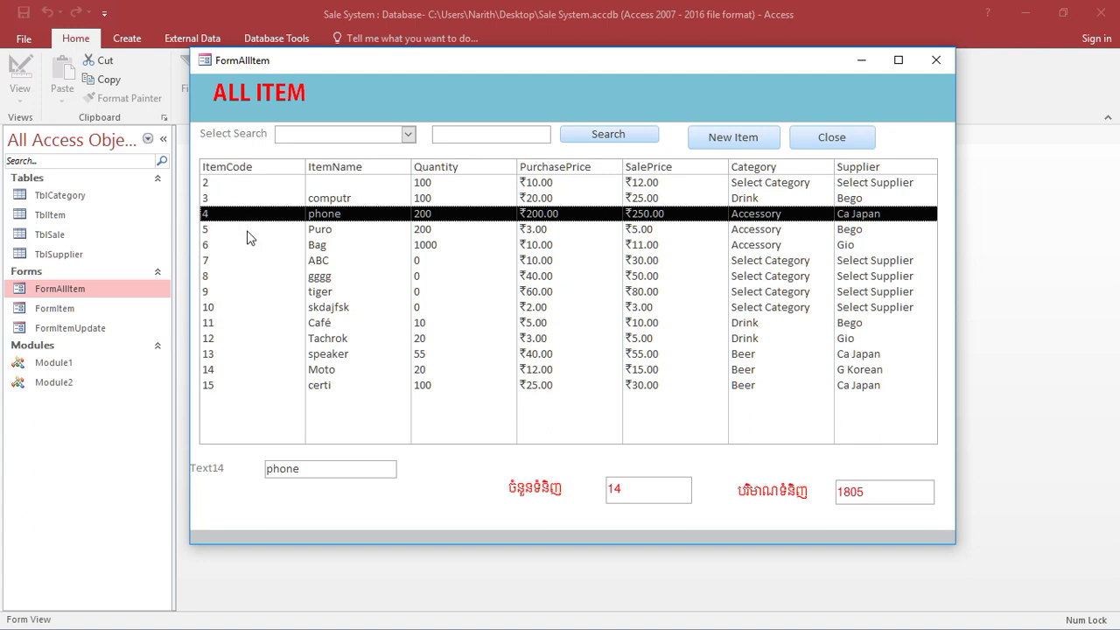
click(323, 235)
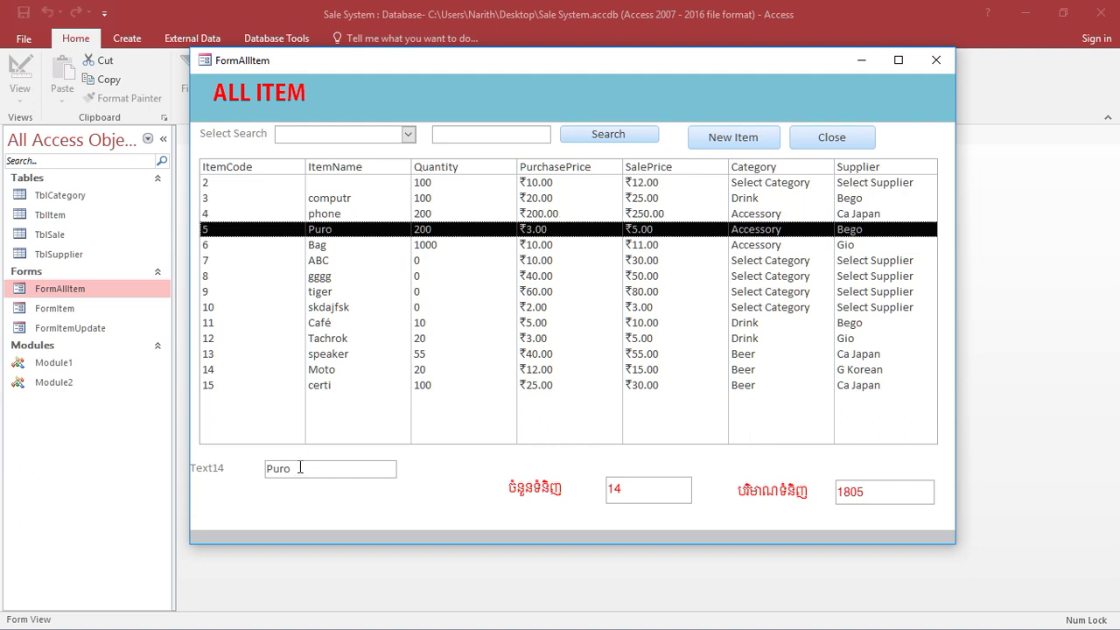
click(323, 311)
click(326, 340)
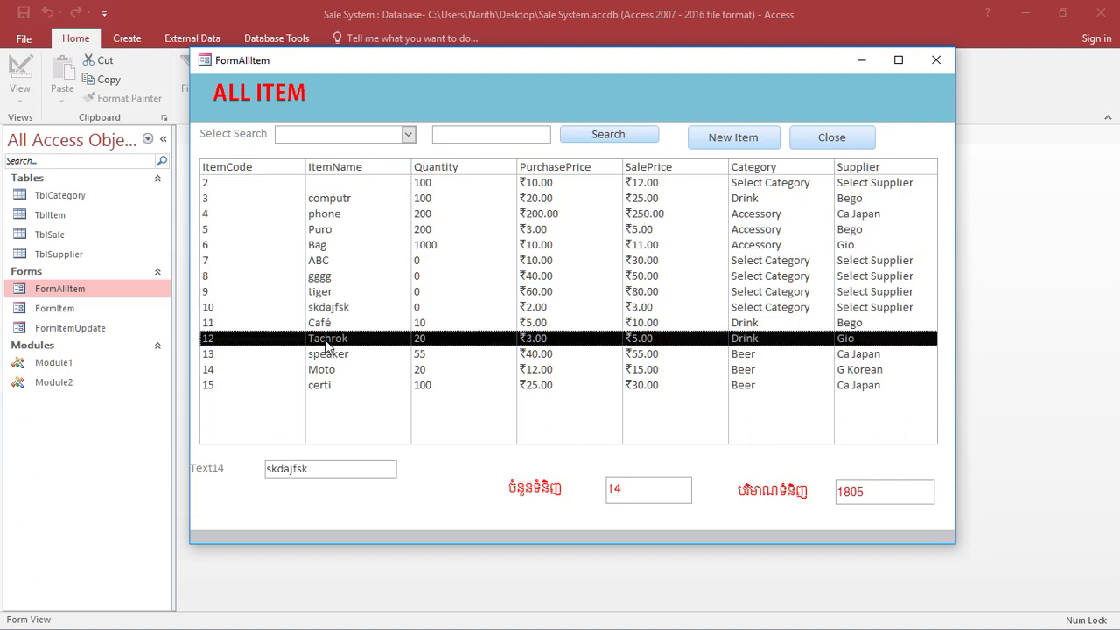
click(326, 326)
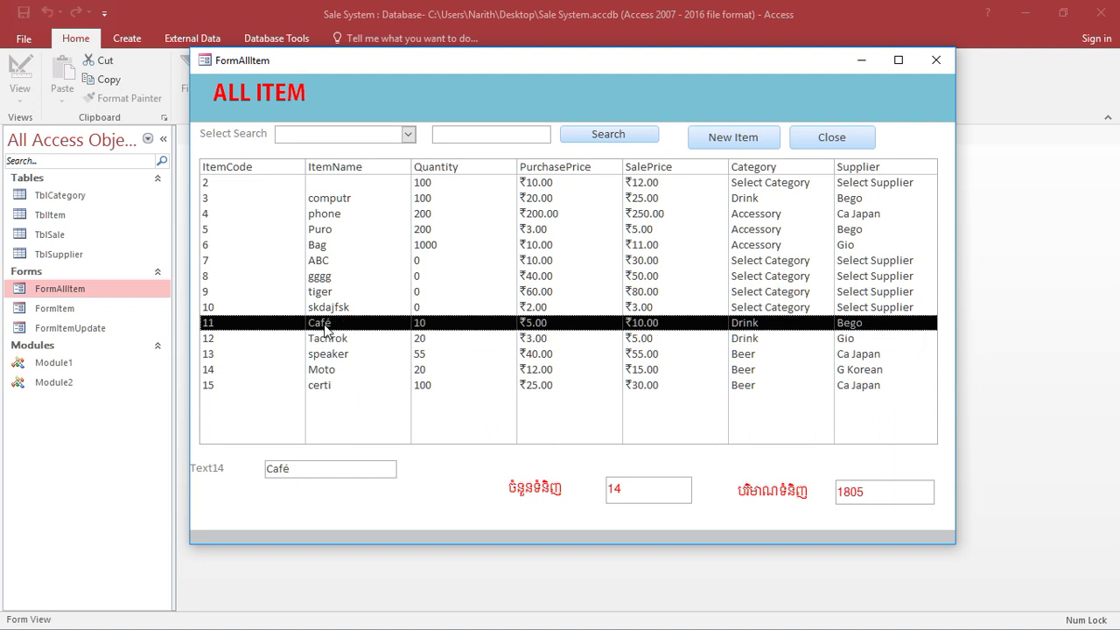
click(325, 342)
click(330, 356)
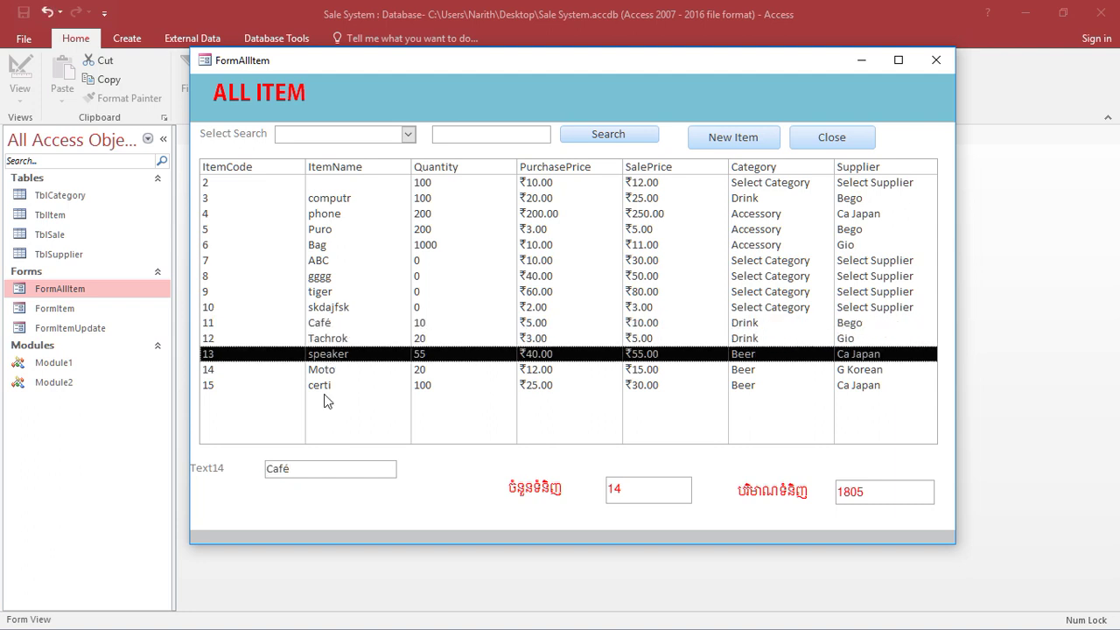
click(324, 390)
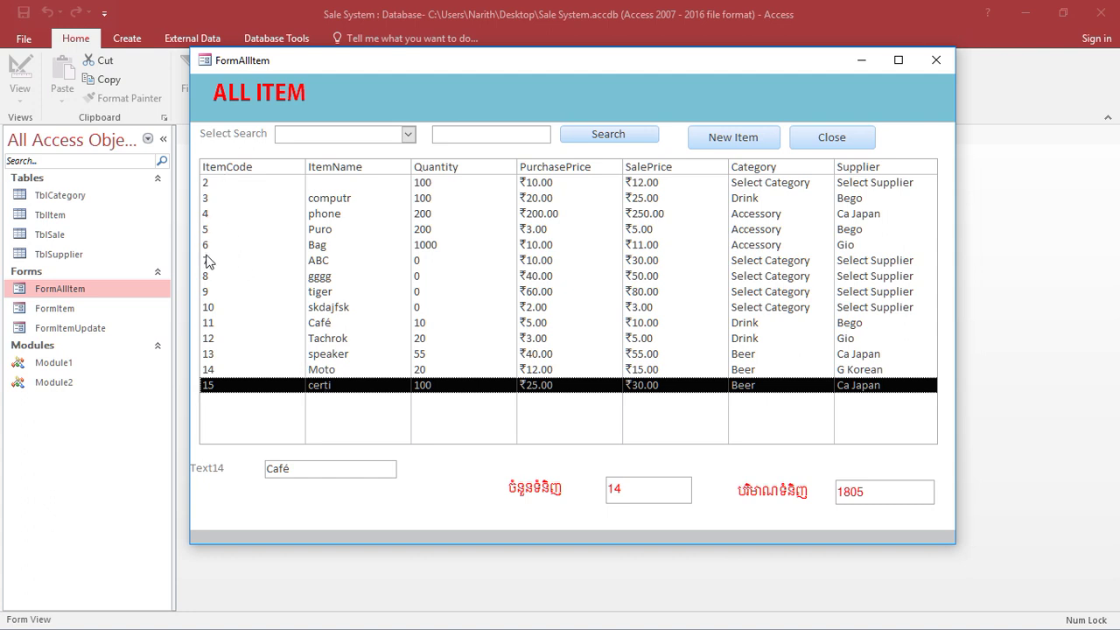
Select the rows with item codes 9 through 15 and compare their item names with the Text14 box.
click(207, 294)
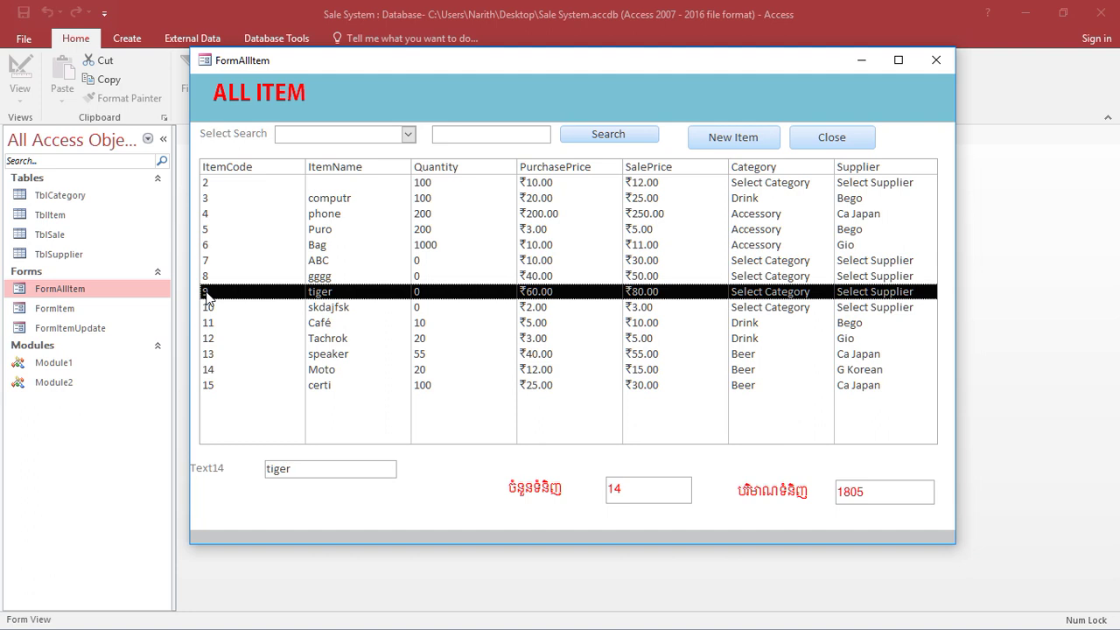
click(210, 311)
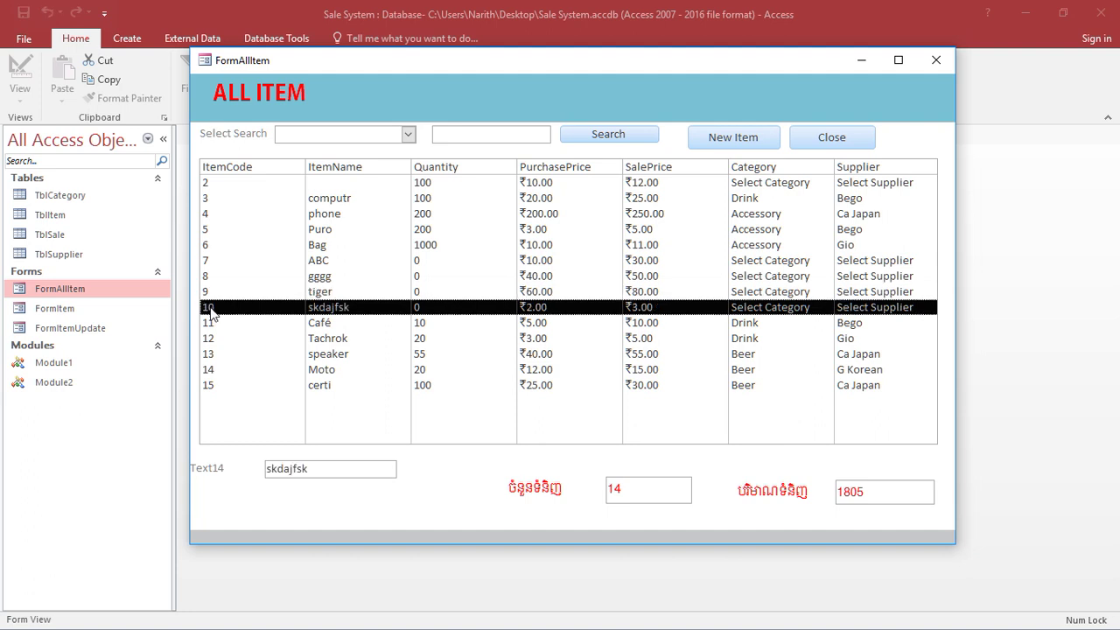
click(213, 324)
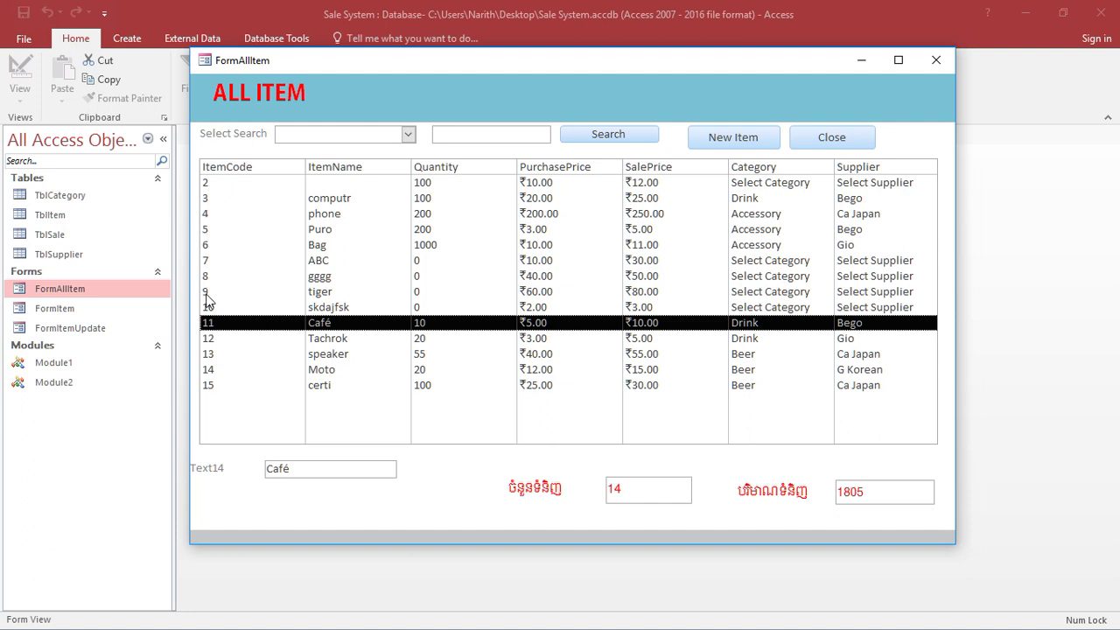
click(211, 341)
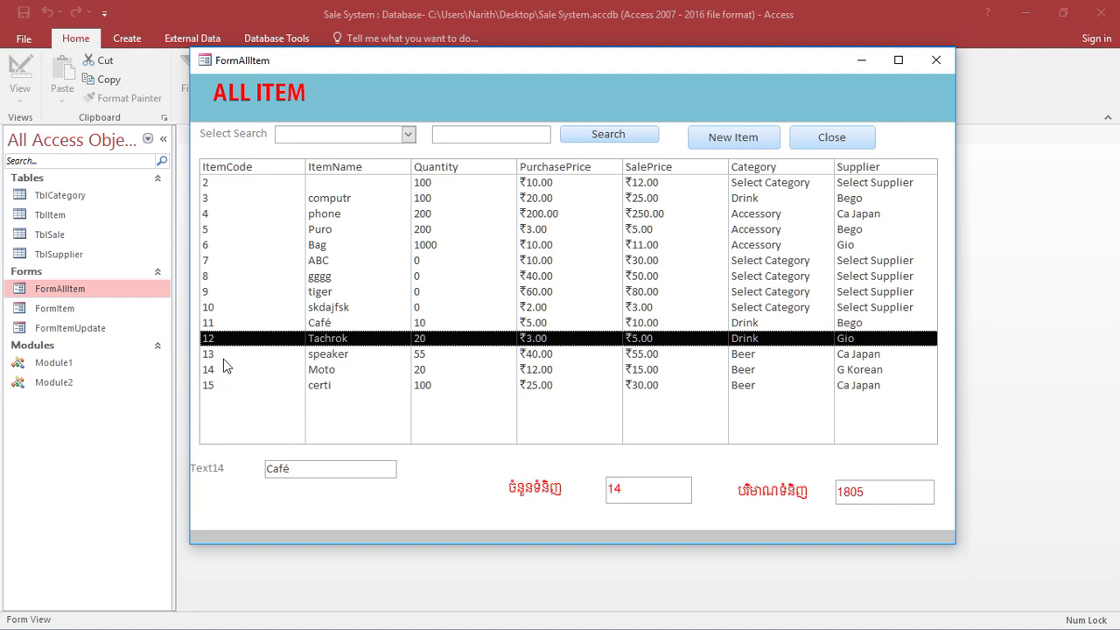
click(224, 360)
click(219, 387)
click(217, 355)
click(219, 371)
click(219, 384)
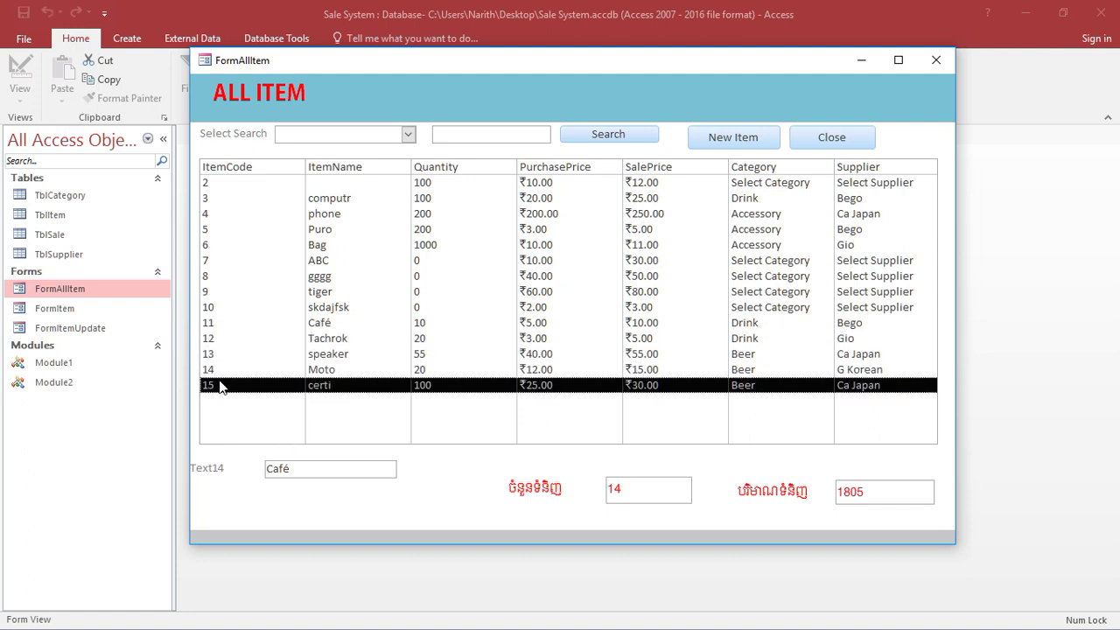
click(215, 370)
click(237, 386)
click(232, 371)
click(222, 387)
Select the rows with item codes 4, 2 and 6 to check the Text14 box for the first list entries.
click(260, 214)
click(245, 185)
click(241, 214)
click(238, 250)
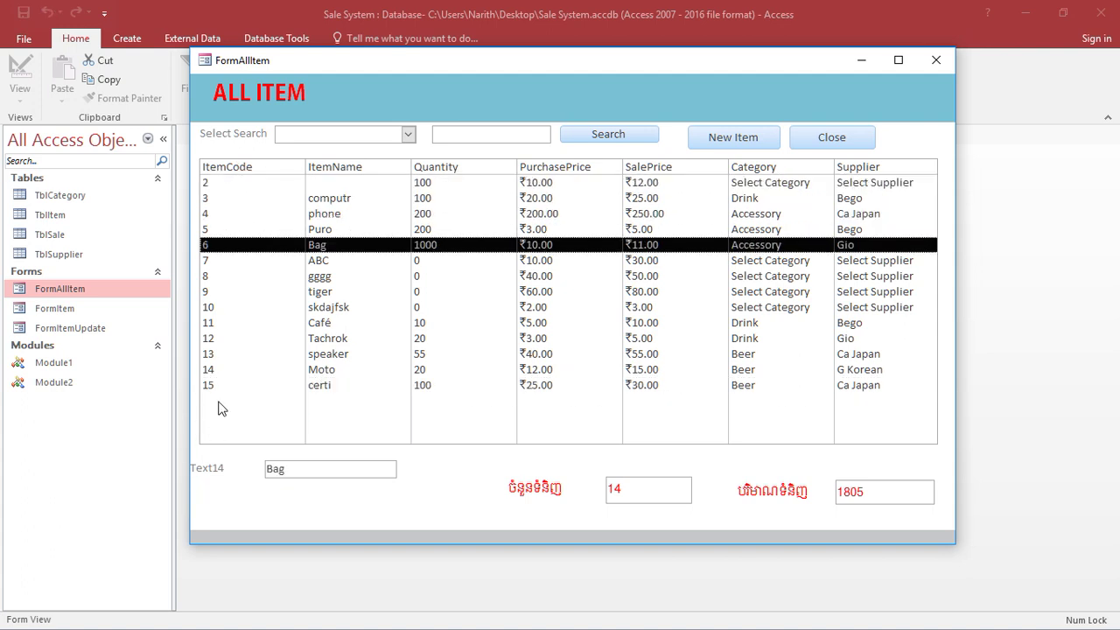
click(223, 184)
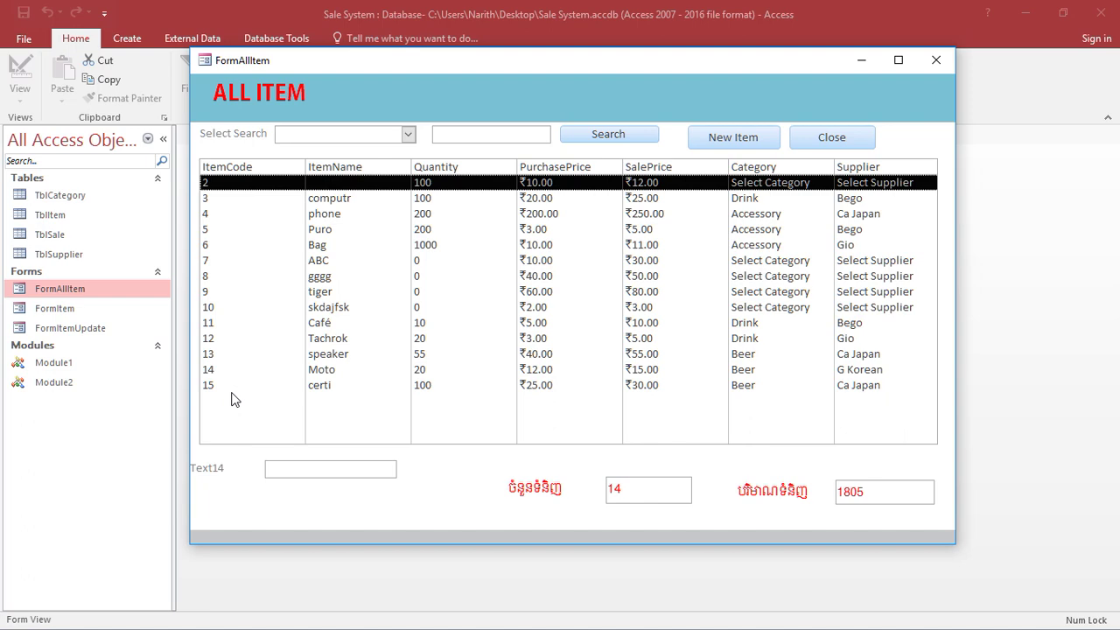
Return to the form's code from Design View and change the loop line to "For i = 1 To 10000".
right_click(510, 70)
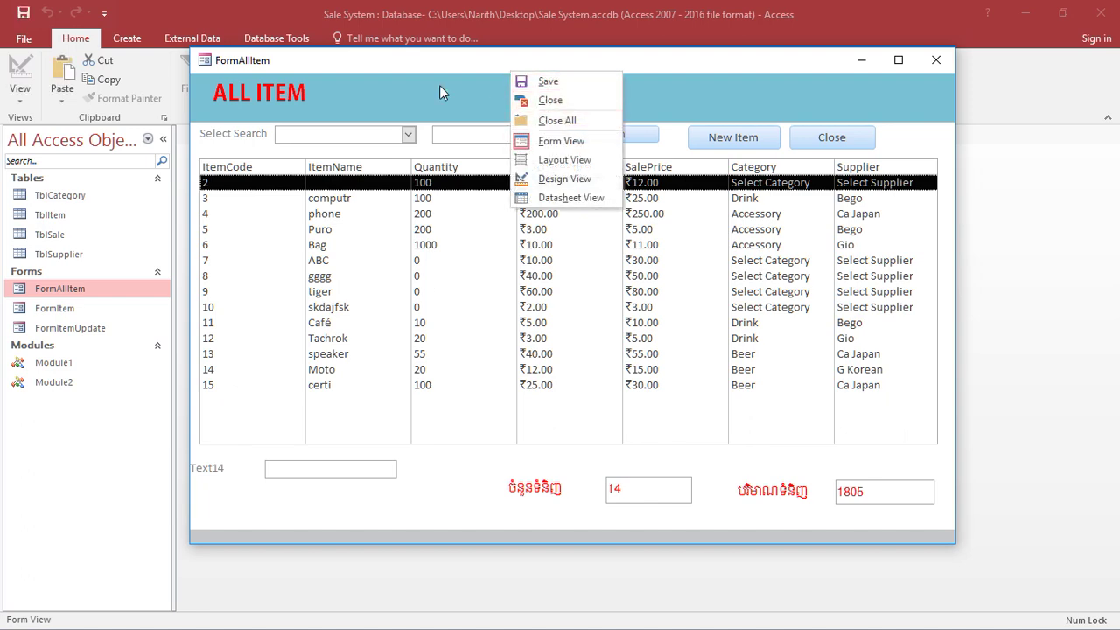
right_click(439, 85)
click(468, 131)
click(914, 75)
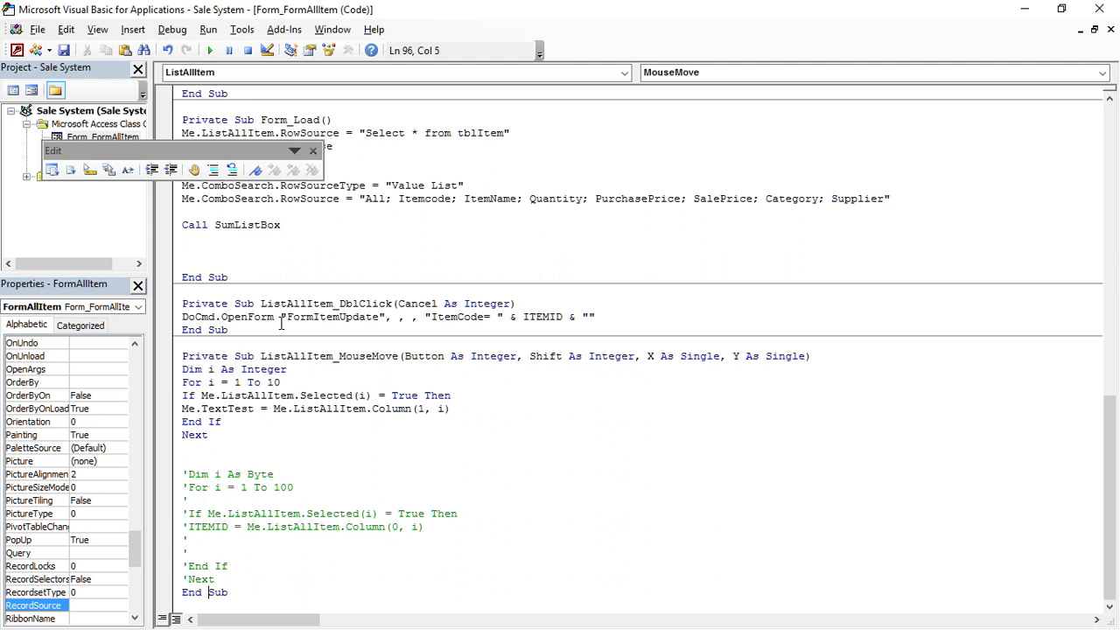
click(308, 382)
text(000)
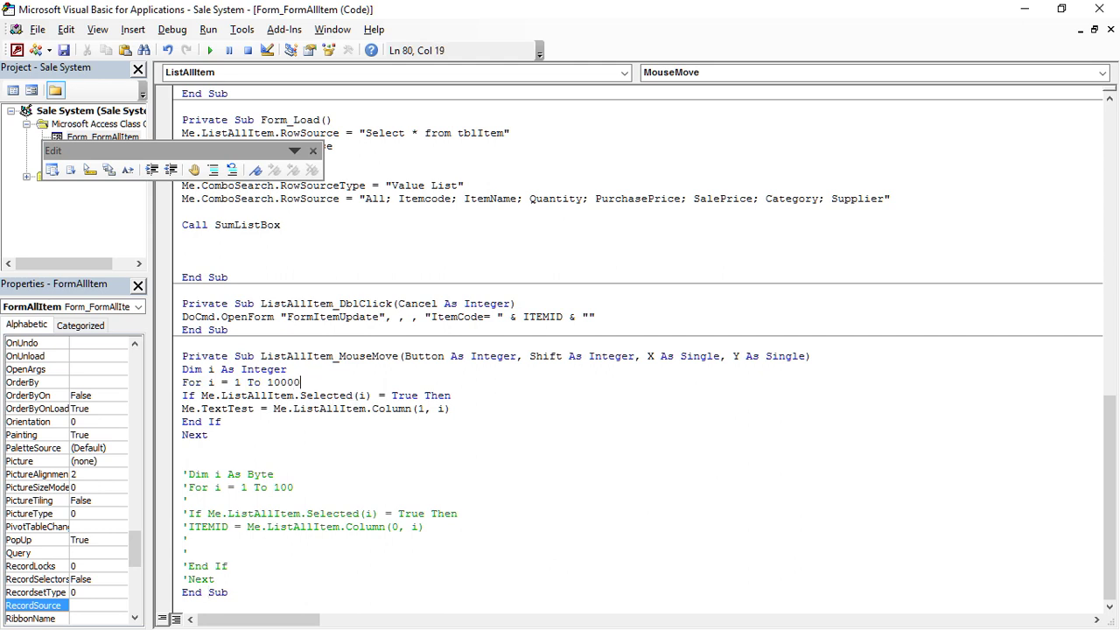
Show FormAllItem in Form View again and select certi, Moto and speaker to test the Text14 box.
click(16, 50)
click(27, 81)
click(254, 483)
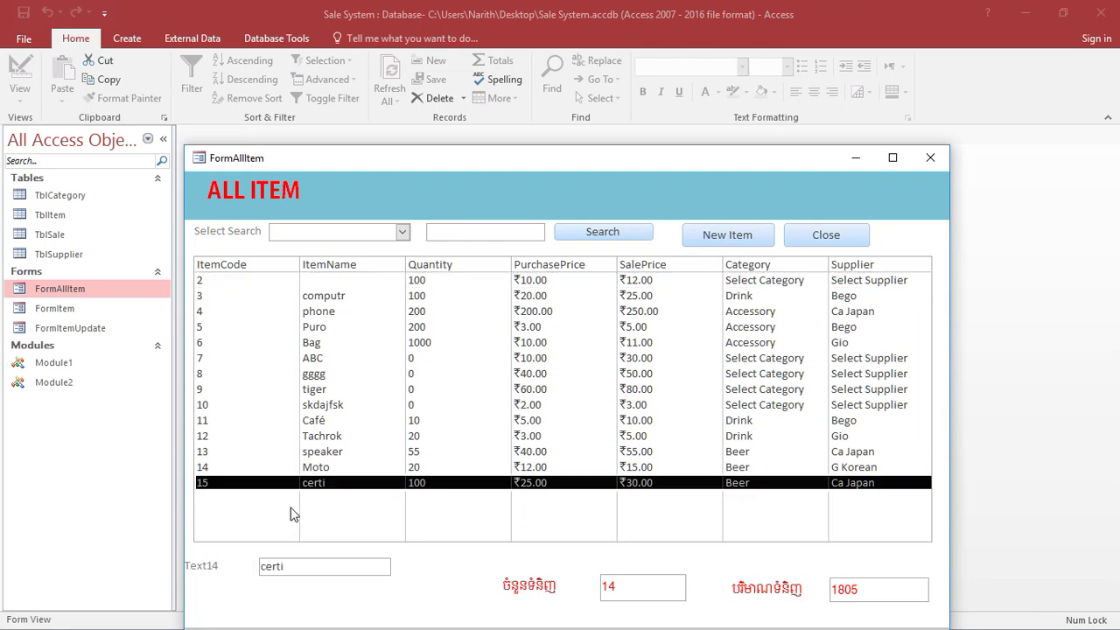
click(348, 467)
click(355, 450)
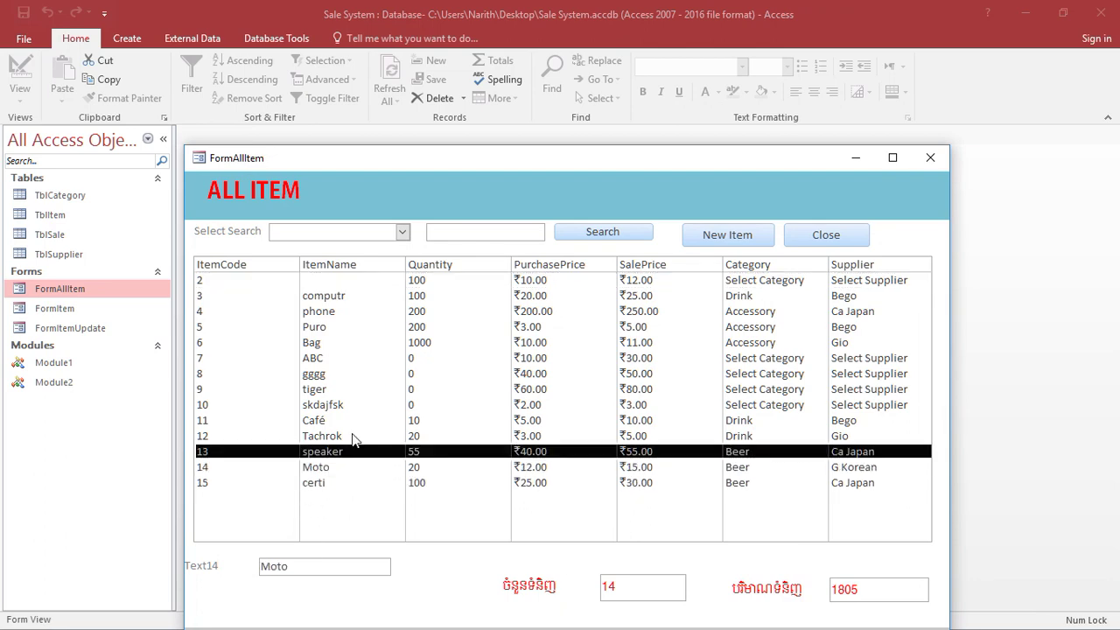
Select the gggg row, then return to the form's code from Design View and change the TextTest line to Me.ListAllItem.Column(5, i).
click(345, 404)
drag(379, 162, 401, 89)
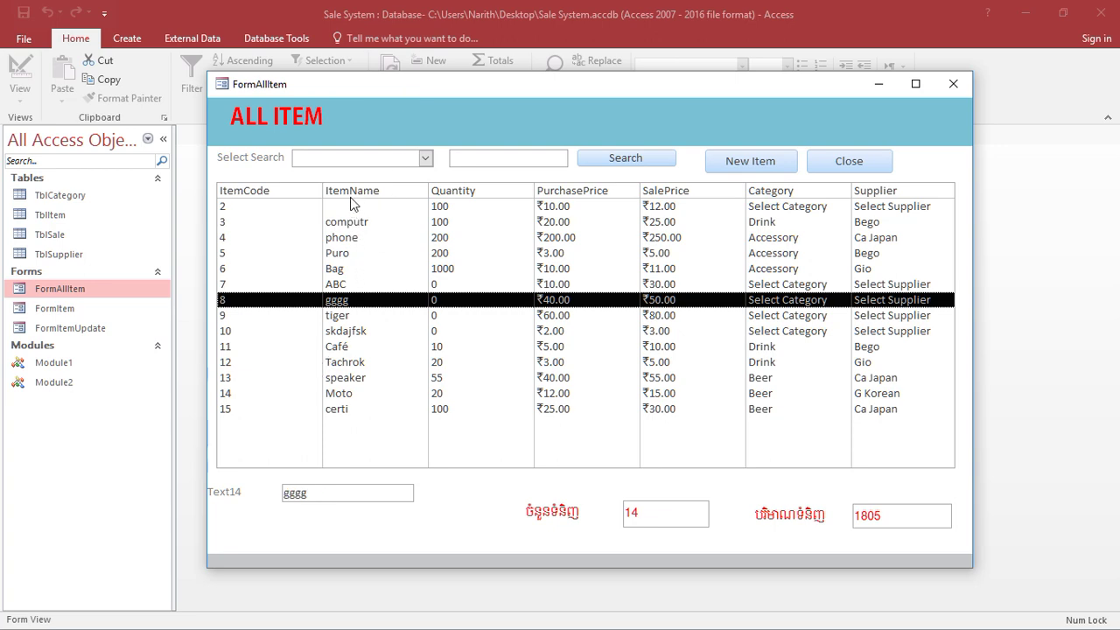
right_click(553, 128)
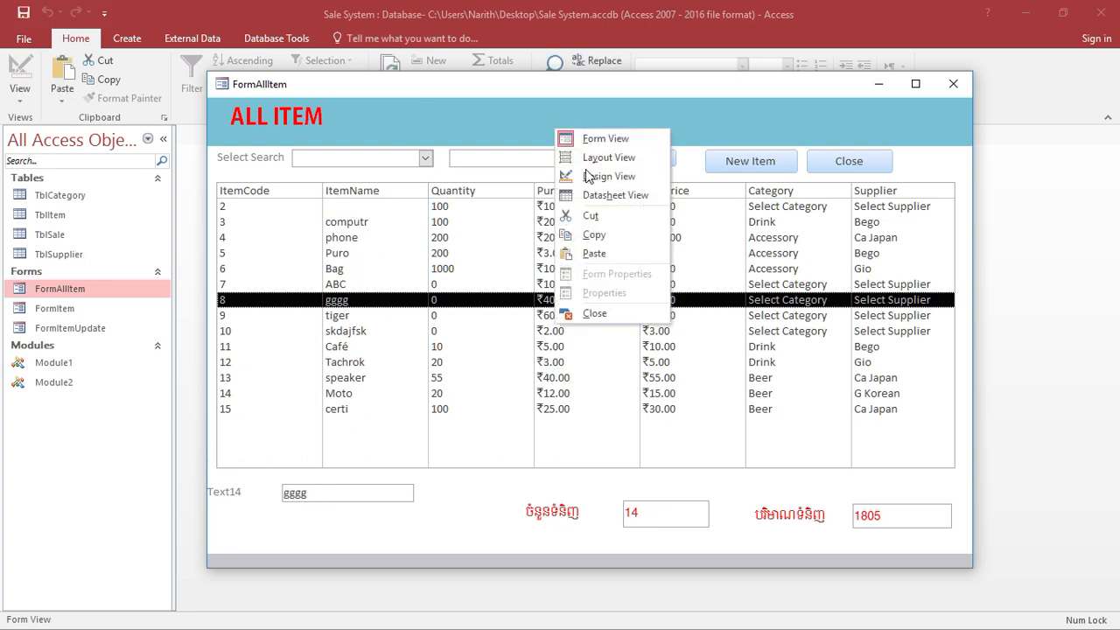
click(595, 172)
click(906, 77)
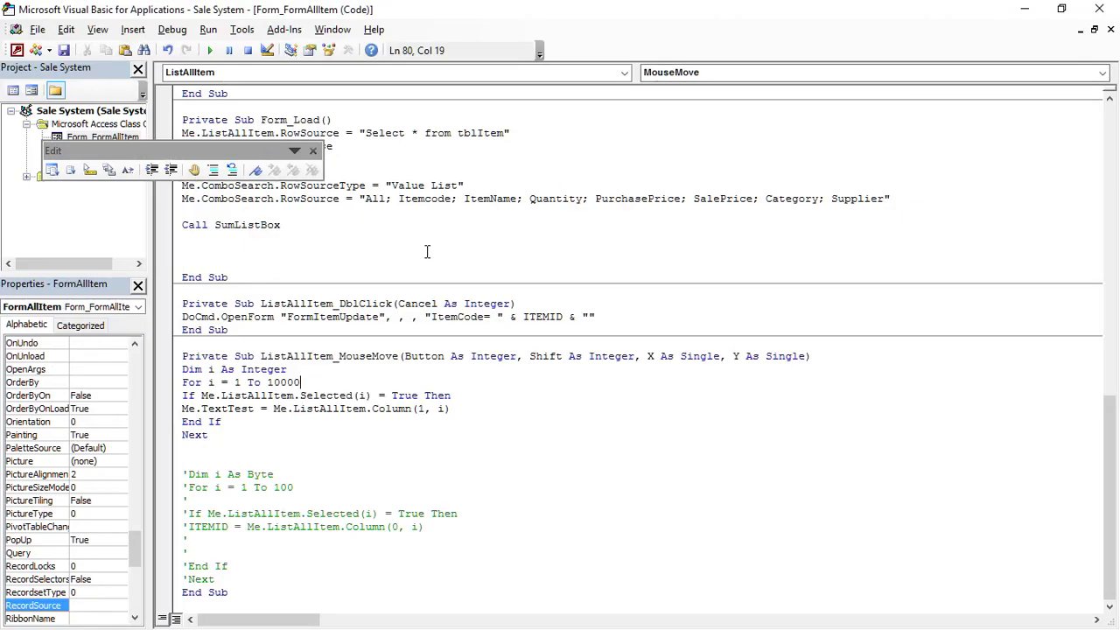
click(425, 408)
key(BackSpace)
text(5)
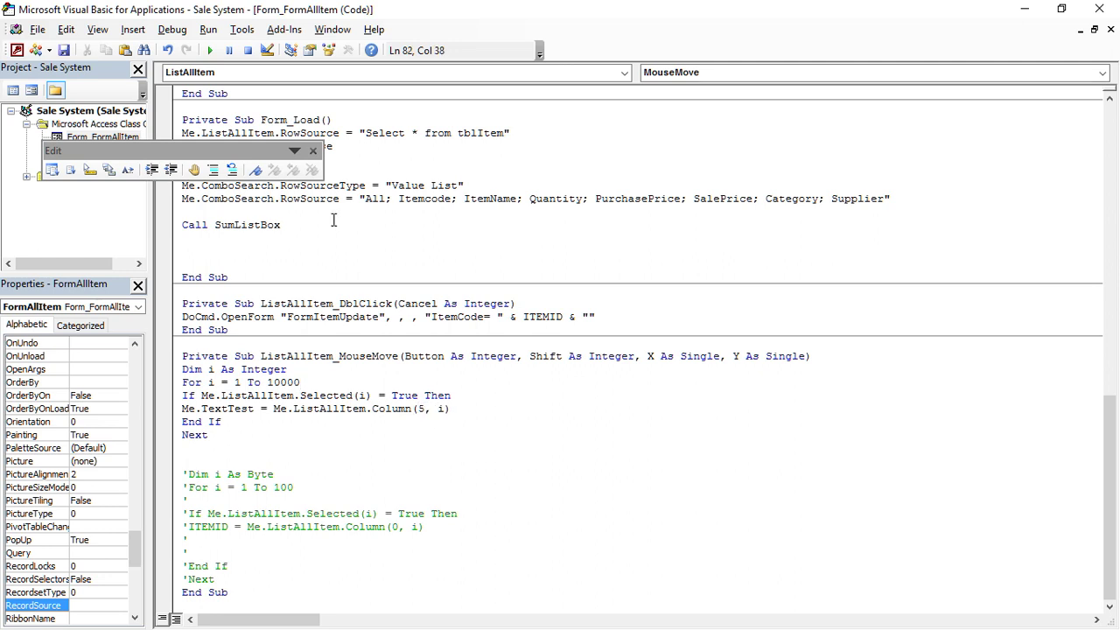
Show FormAllItem in Form View and select the Bag, Café and Moto rows to test the category output in the Text14 box.
click(35, 50)
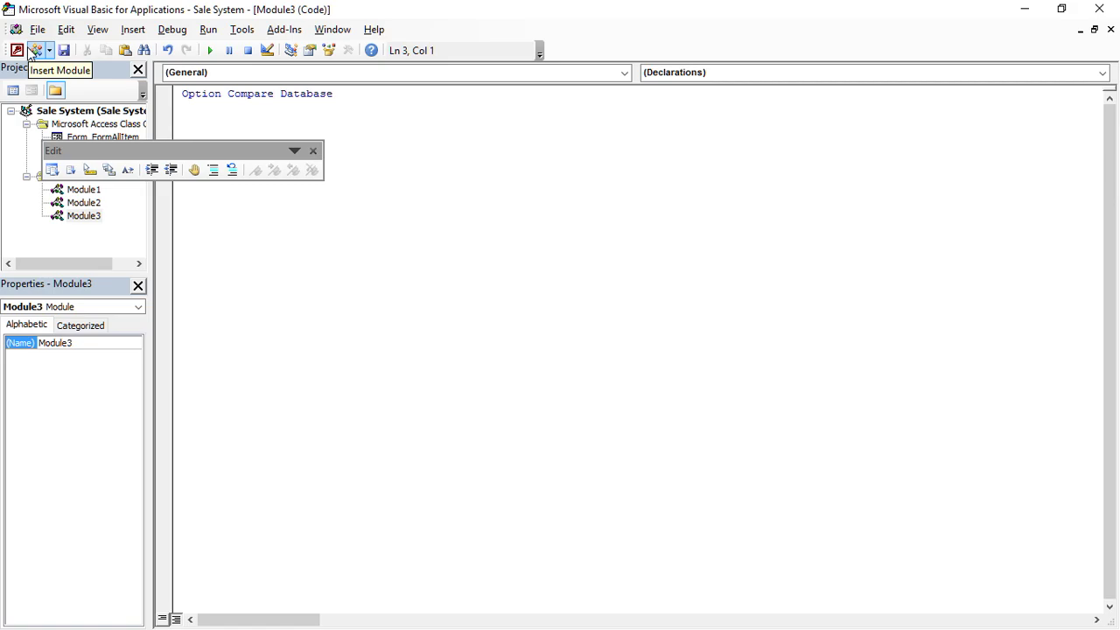
click(16, 50)
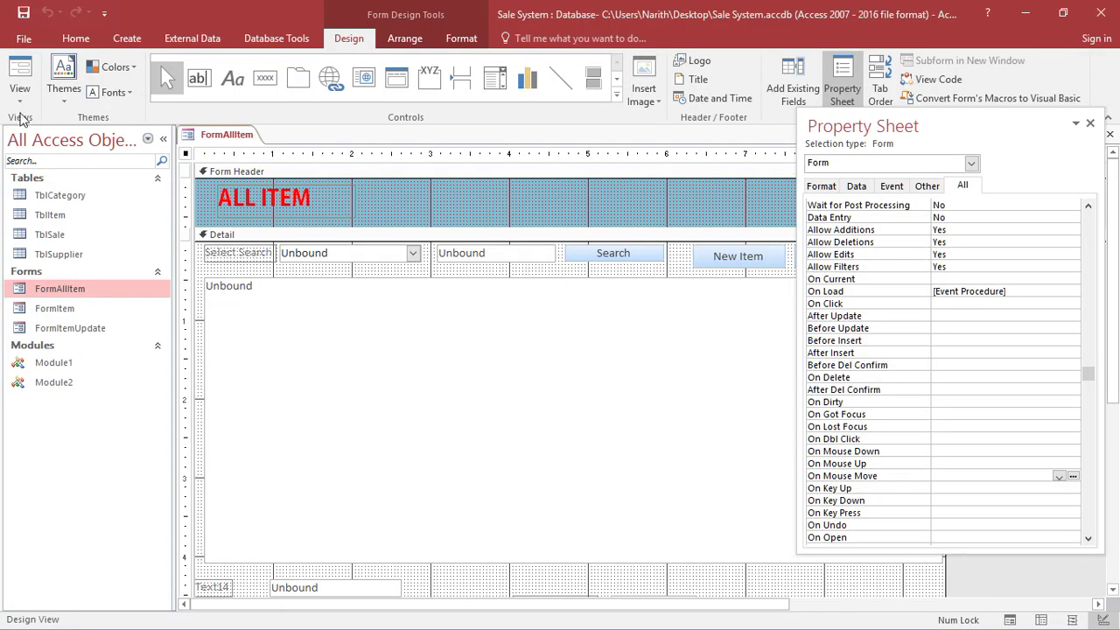
click(19, 71)
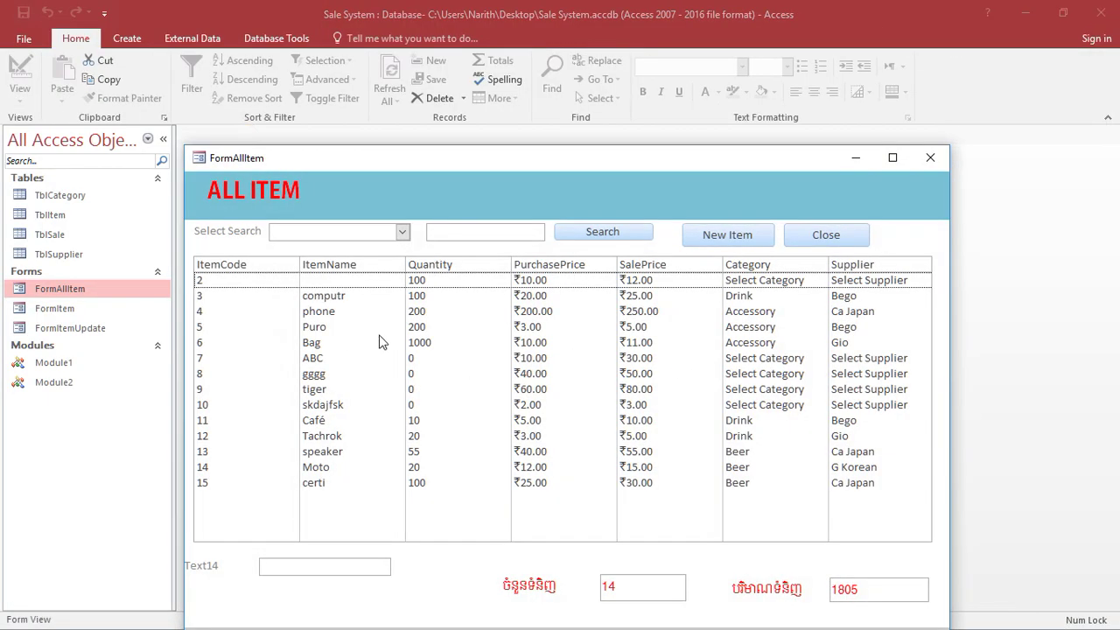
click(381, 341)
click(542, 420)
click(662, 469)
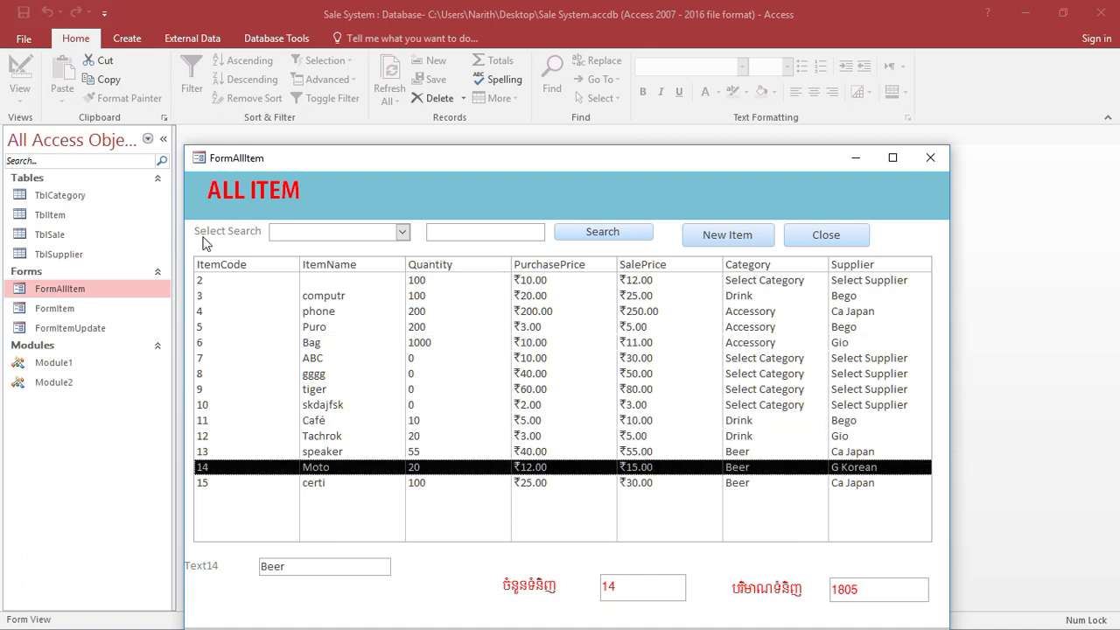
Return to the form's code from Design View and change the TextTest line to Me.ListAllItem.Column(0, i).
right_click(318, 186)
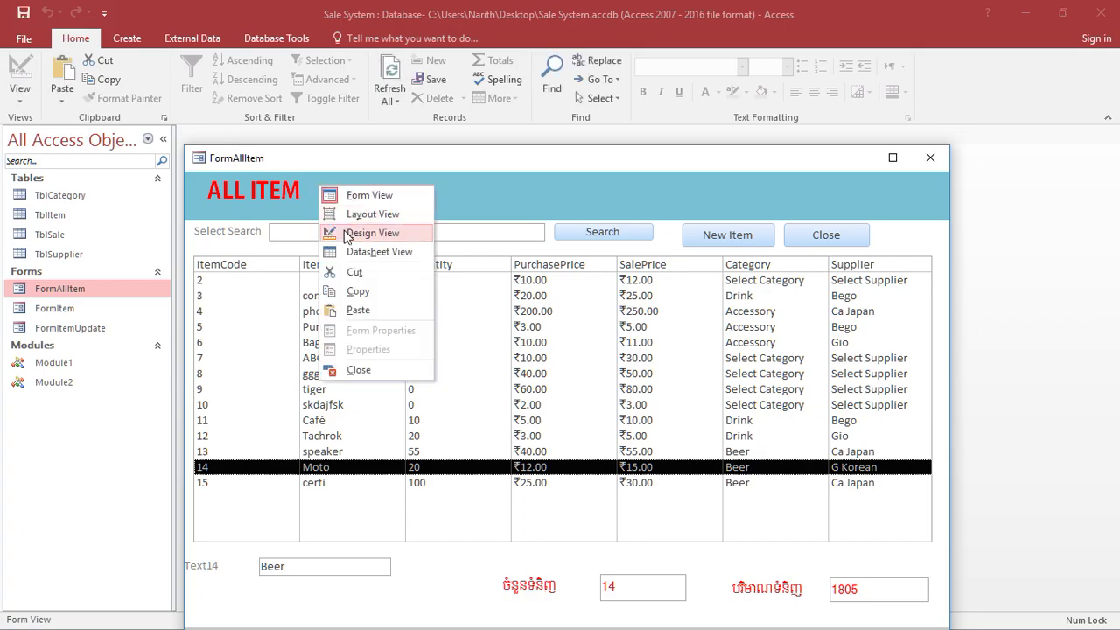
click(346, 232)
click(938, 79)
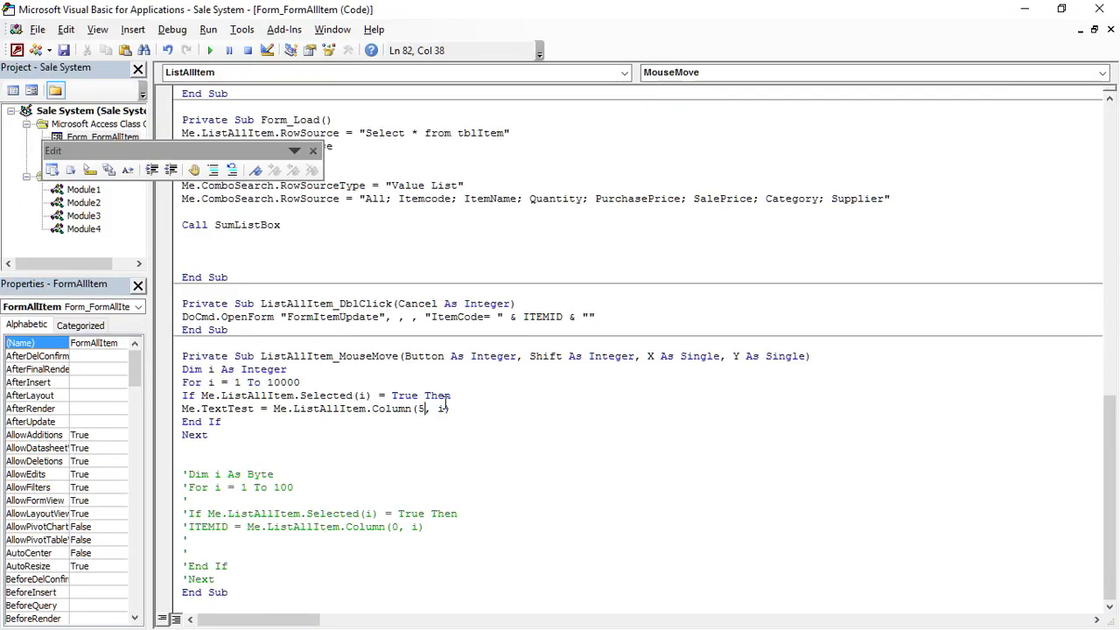
key(BackSpace)
text(0)
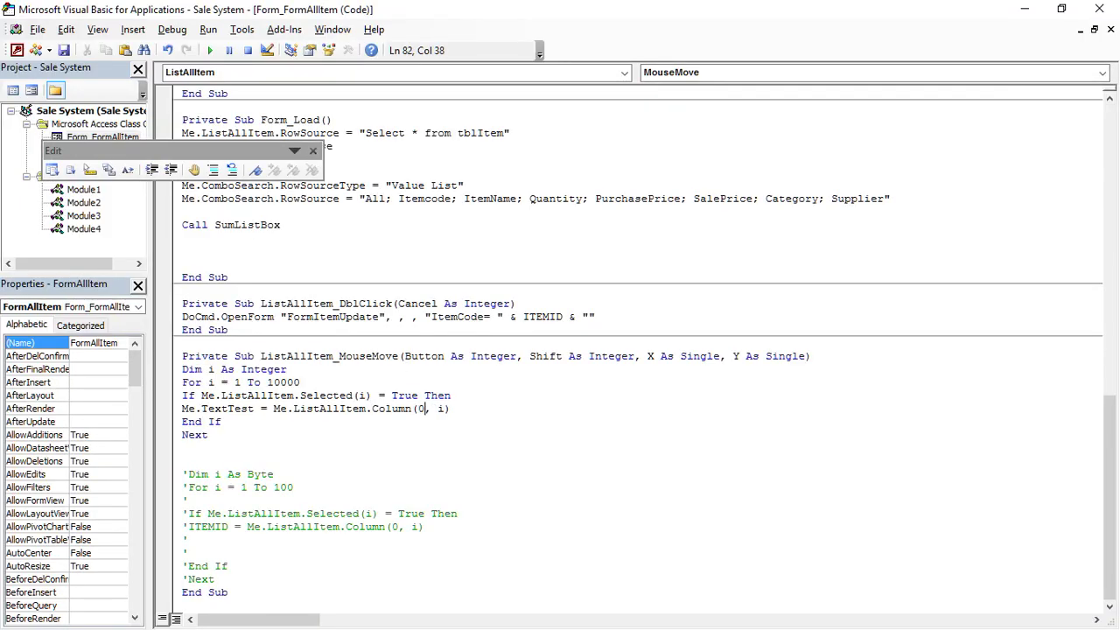
Show FormAllItem in Form View and select the Bag, gggg, Tachrok and phone rows to check their item codes in the Text14 box.
click(18, 51)
click(20, 83)
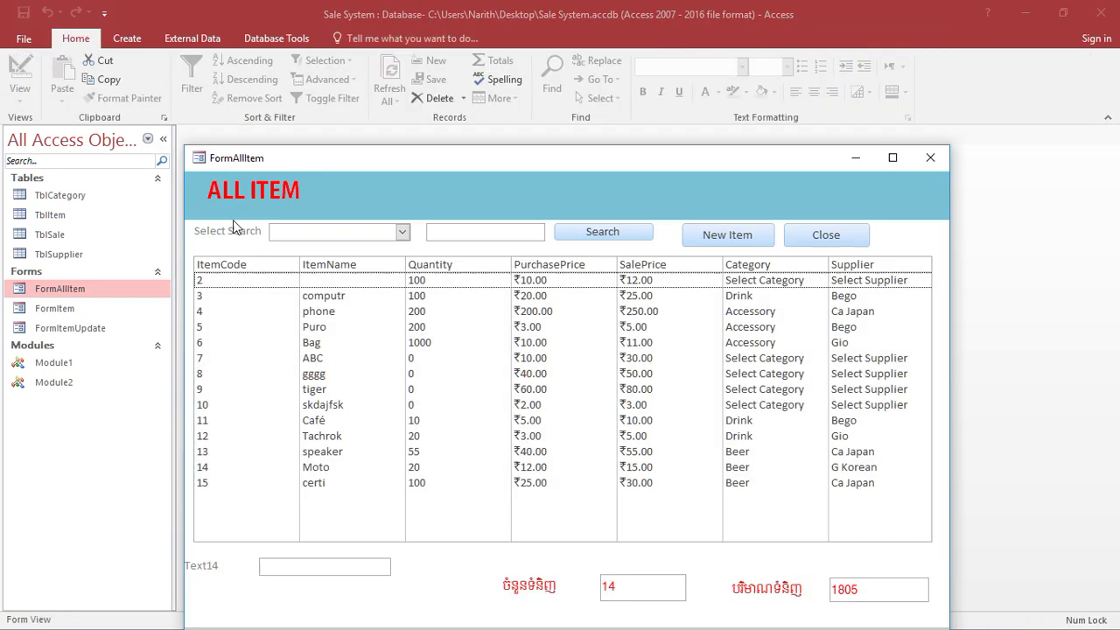
click(250, 343)
click(236, 375)
click(237, 435)
click(233, 343)
click(233, 312)
drag(345, 164, 340, 120)
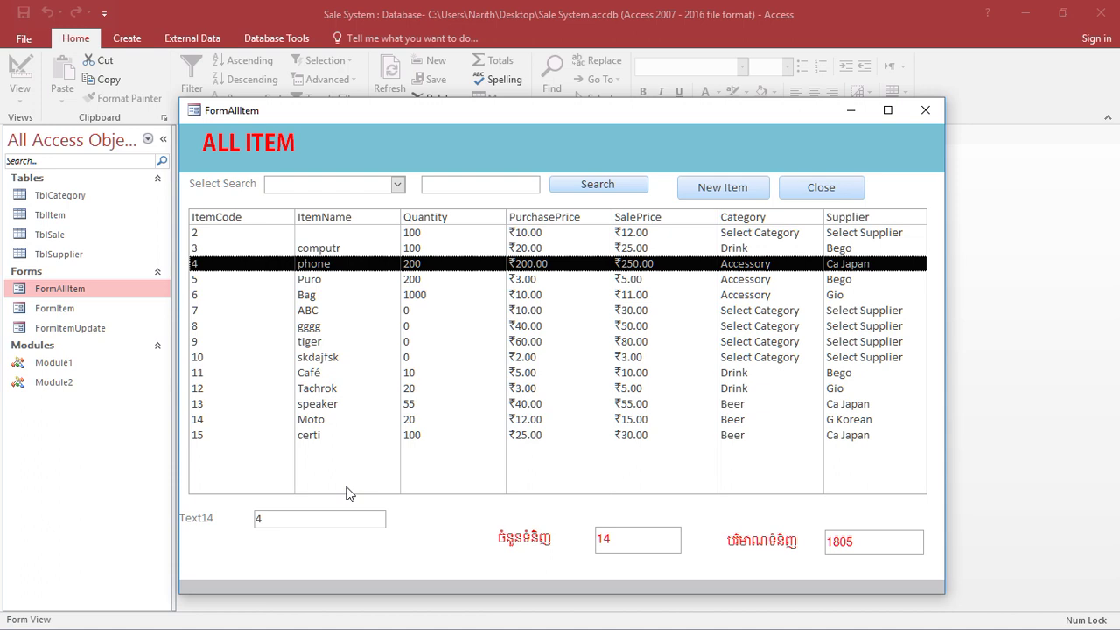
Reload FormAllItem by switching to Design View and back to Form View, and select the speaker row.
right_click(555, 141)
click(604, 187)
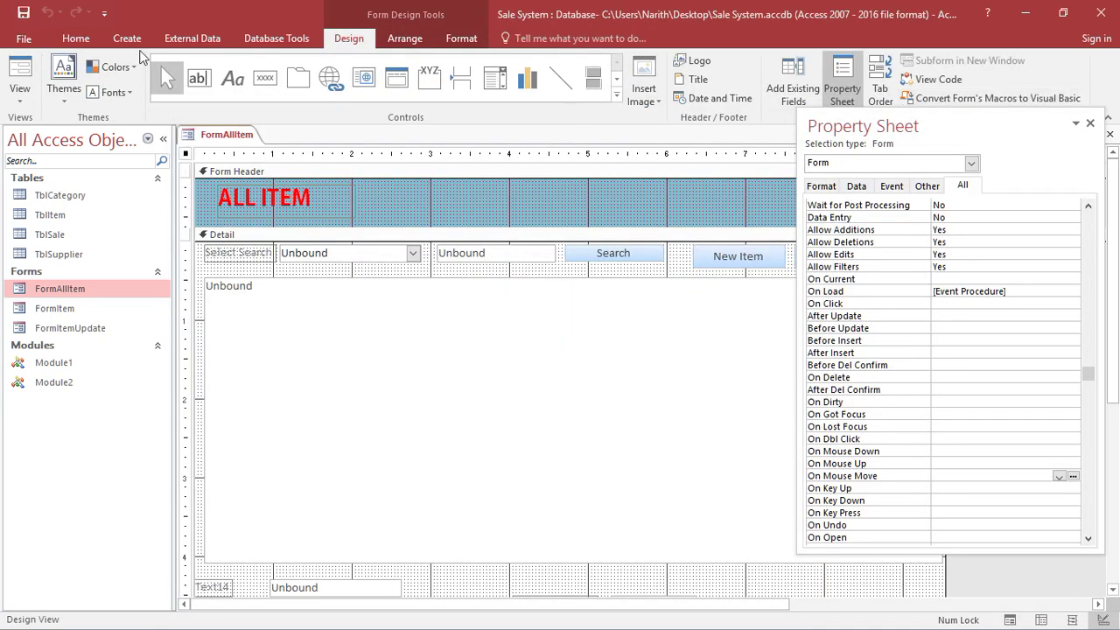
click(20, 71)
click(407, 455)
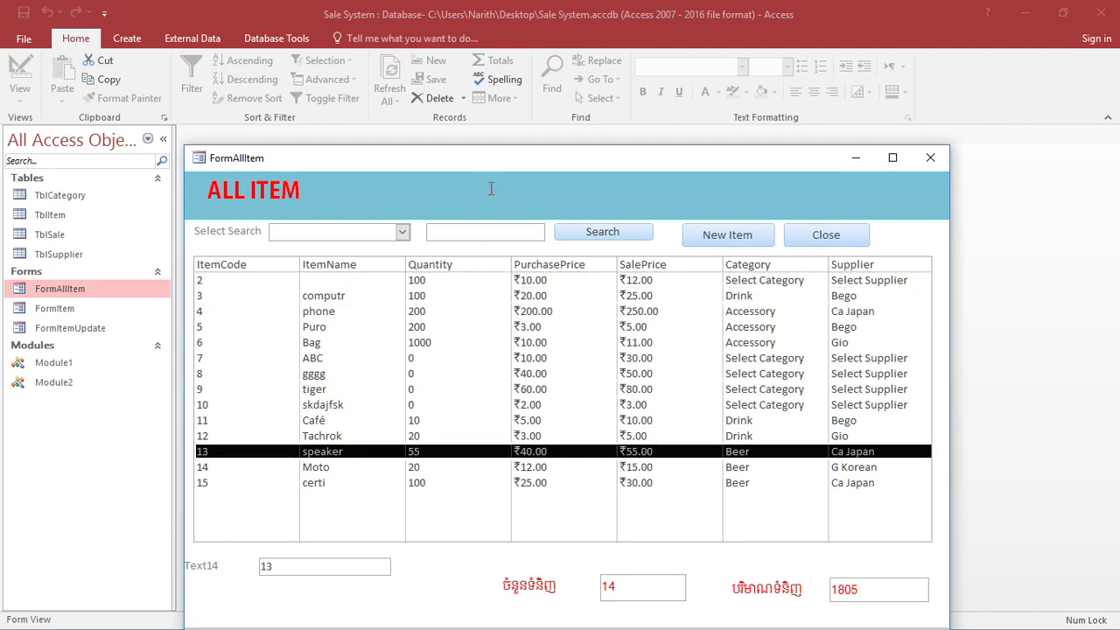
Open the Item Update form from the Bag row, check its fields, and switch it to Design View.
drag(494, 156, 493, 129)
double_click(436, 315)
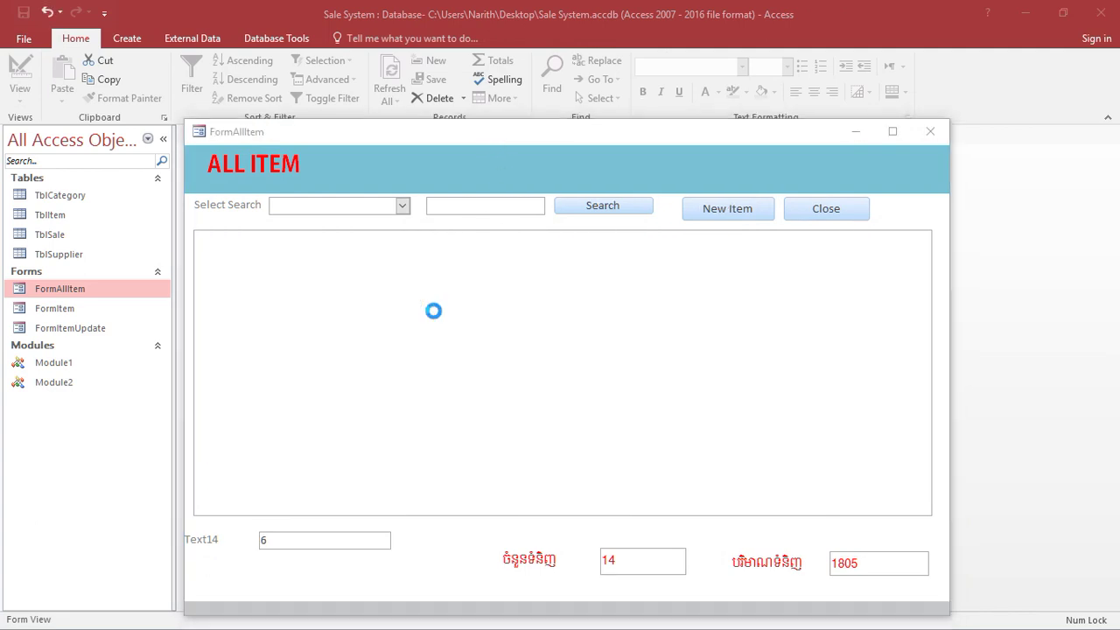
drag(545, 122, 621, 201)
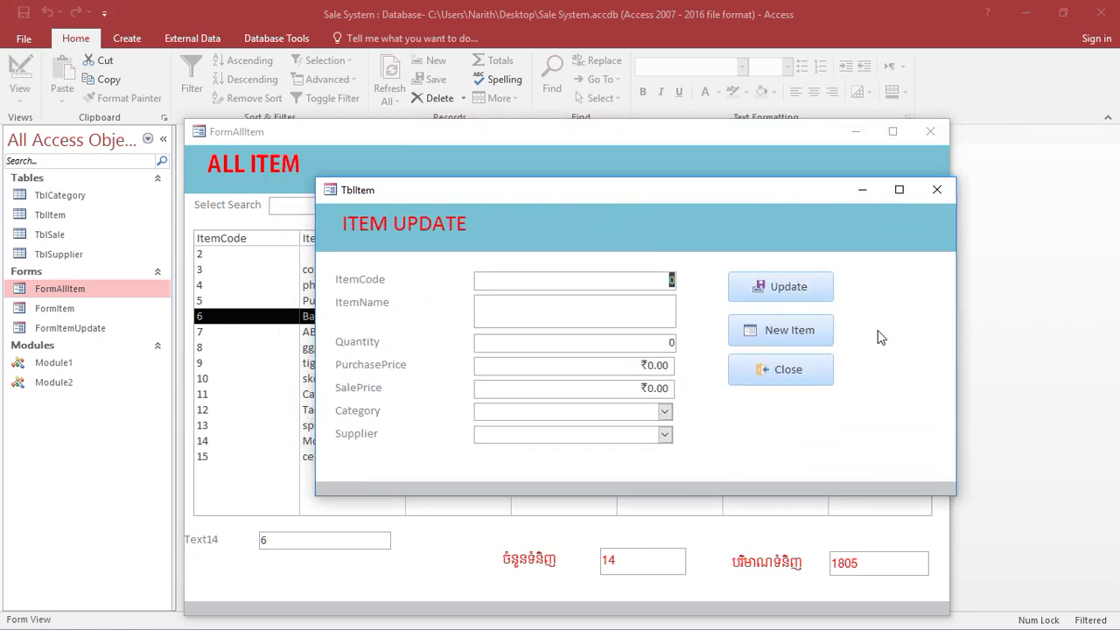
right_click(619, 227)
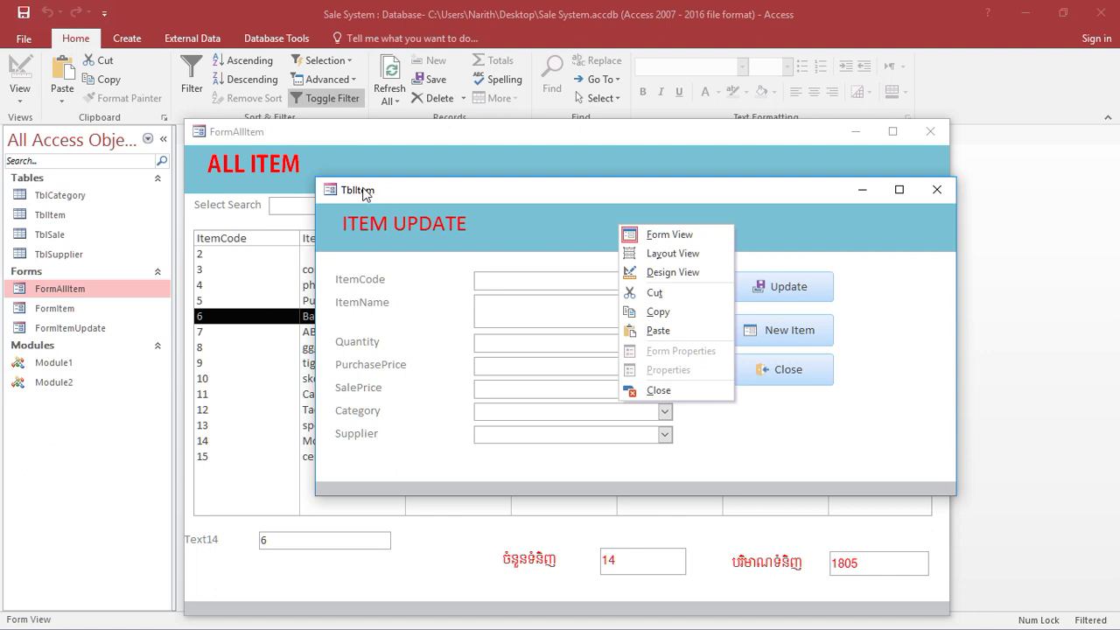
click(393, 193)
drag(392, 192, 411, 172)
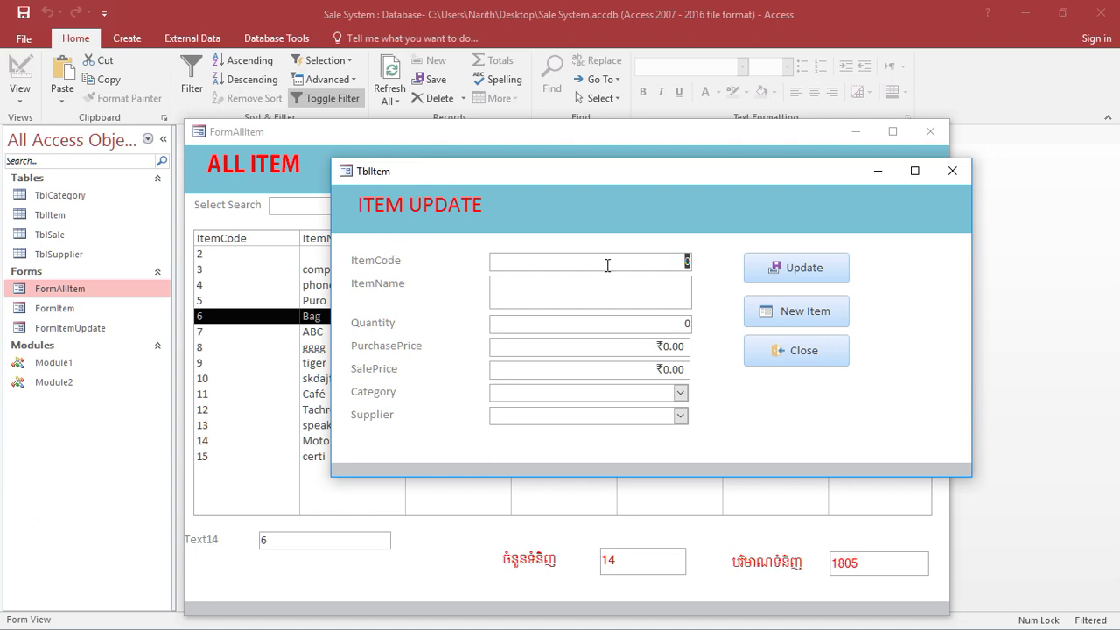
right_click(596, 199)
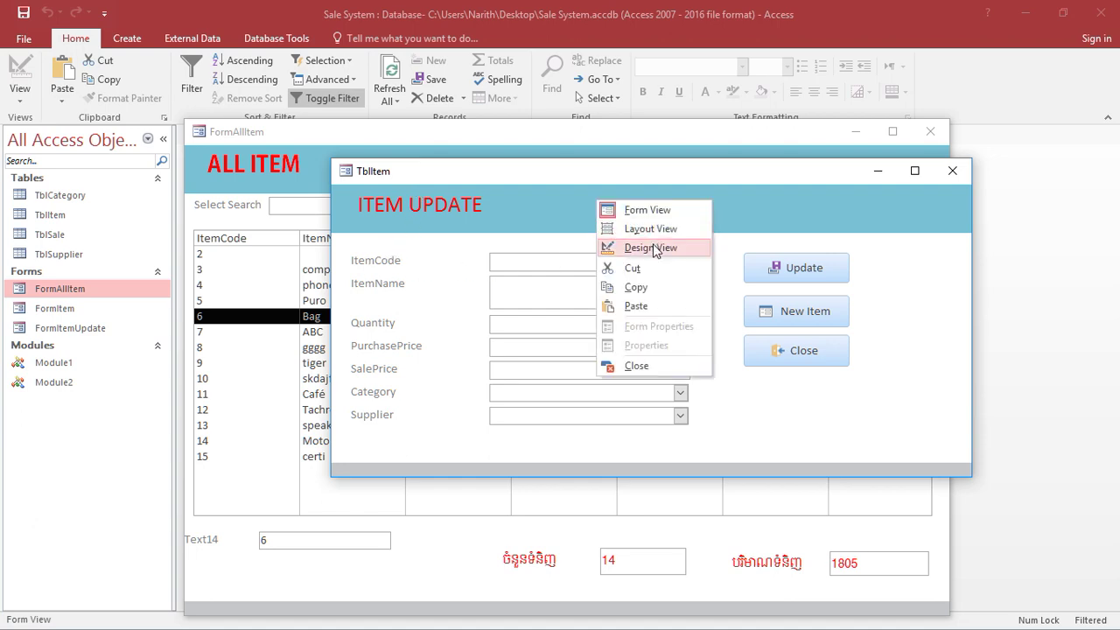
click(653, 249)
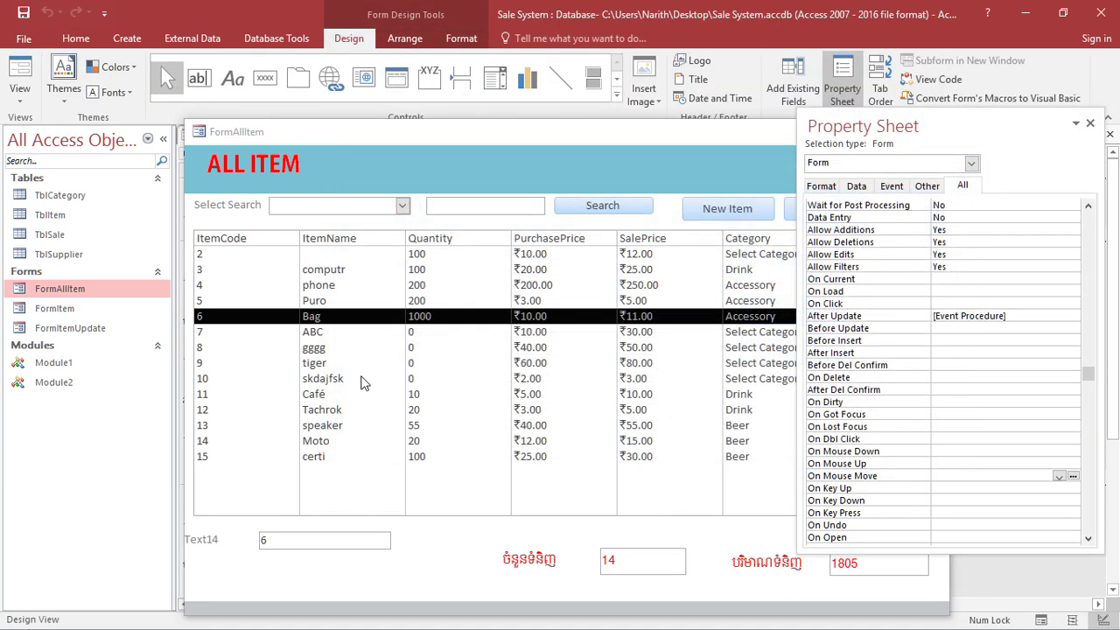
Select the Café row, switch FormAllItem to Design View and open the On Dbl Click event procedure of the ListAllItem list box.
click(313, 395)
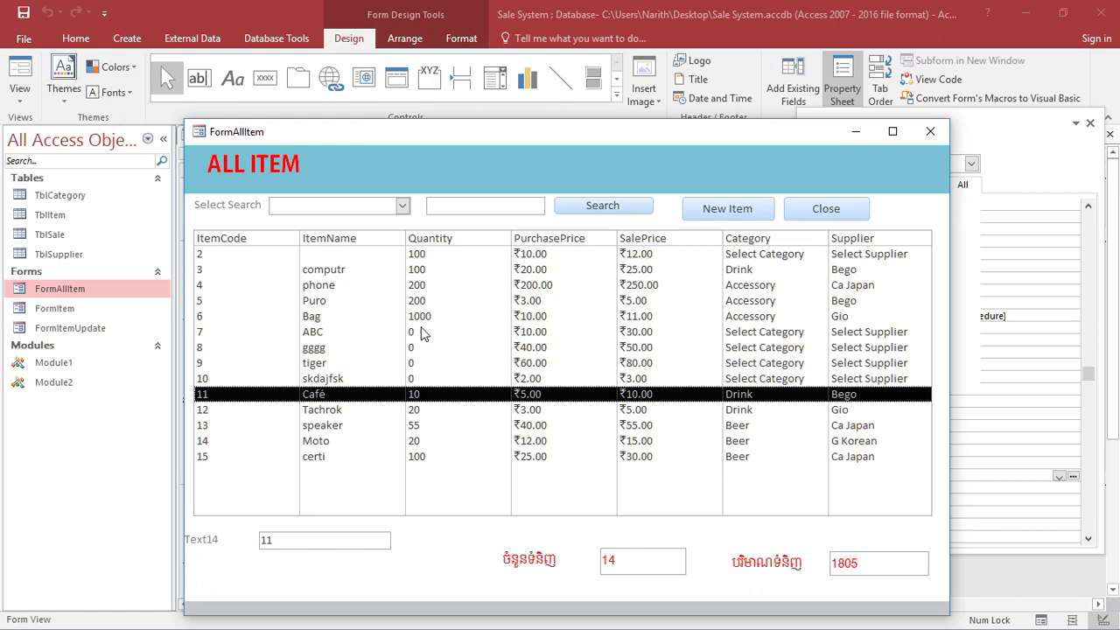
right_click(490, 158)
click(543, 203)
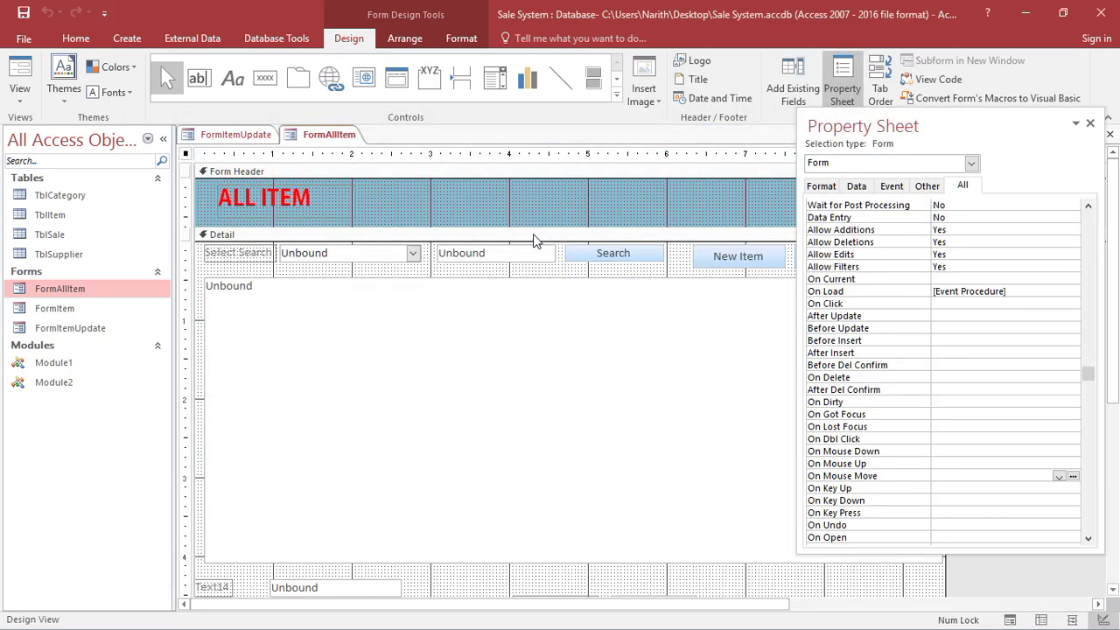
click(516, 308)
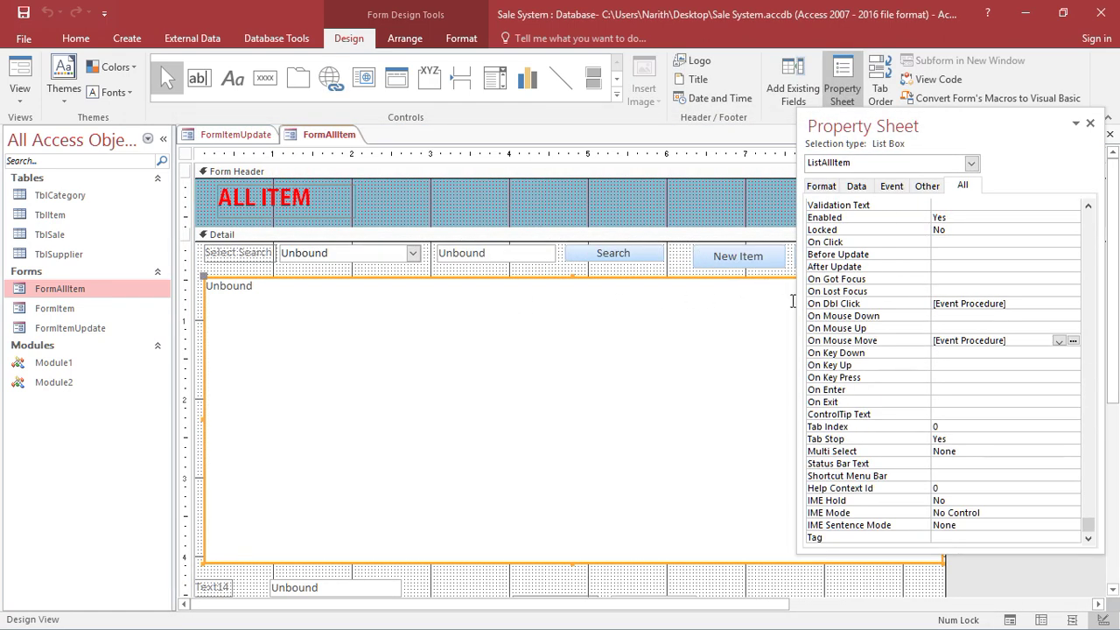
click(892, 186)
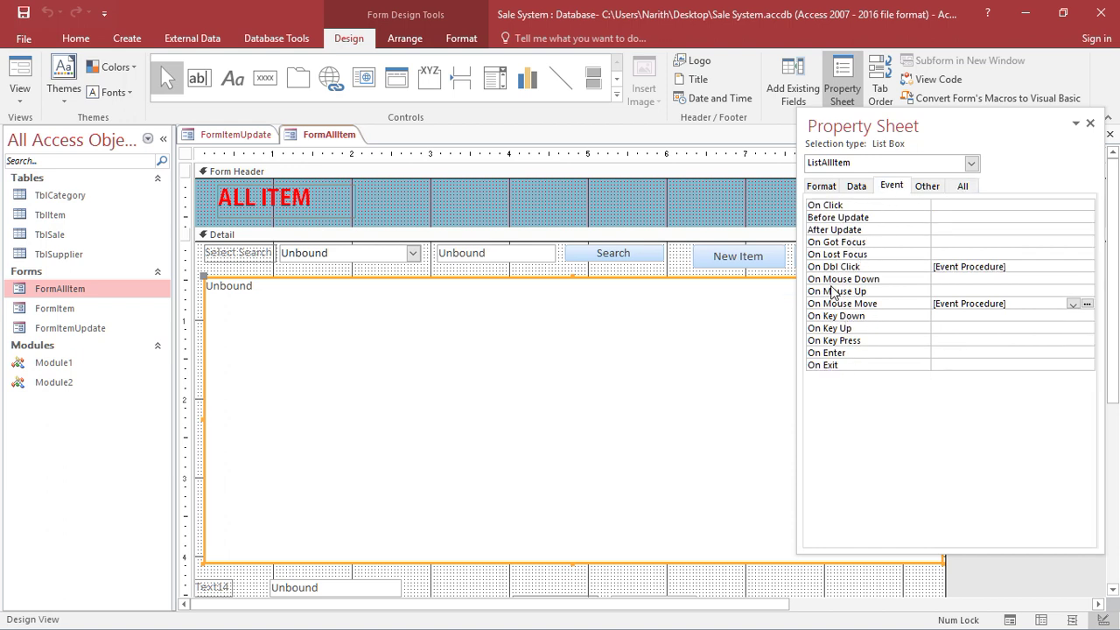
double_click(1094, 267)
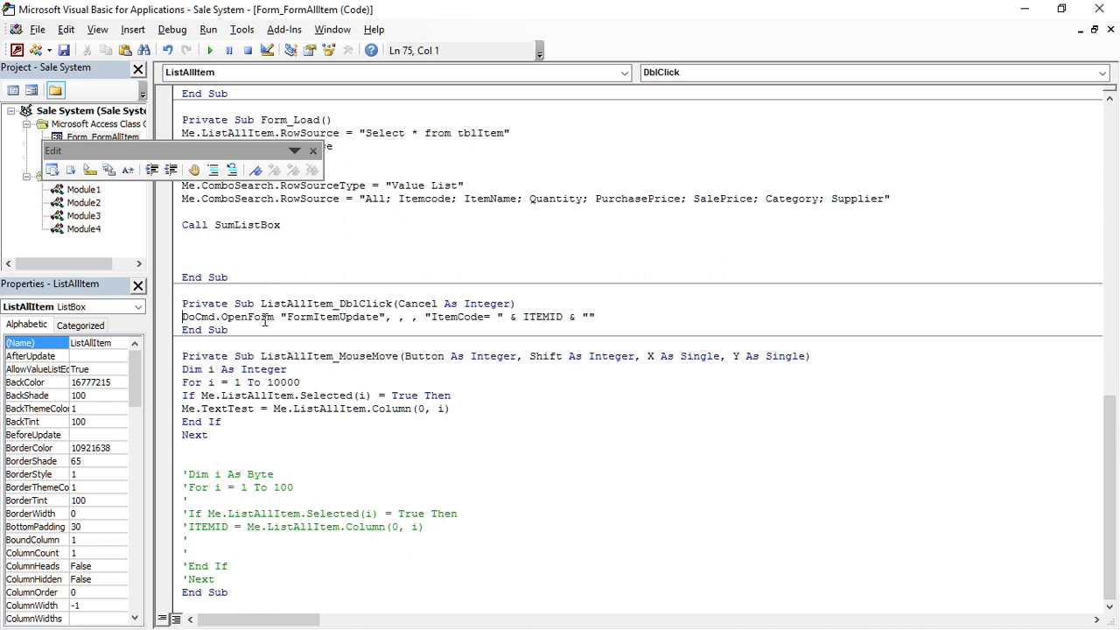
Review the DoCmd.OpenForm arguments in ListAllItem_DblClick and replace the ITEMID reference so the condition reads "ItemCode= 2".
drag(287, 316, 378, 317)
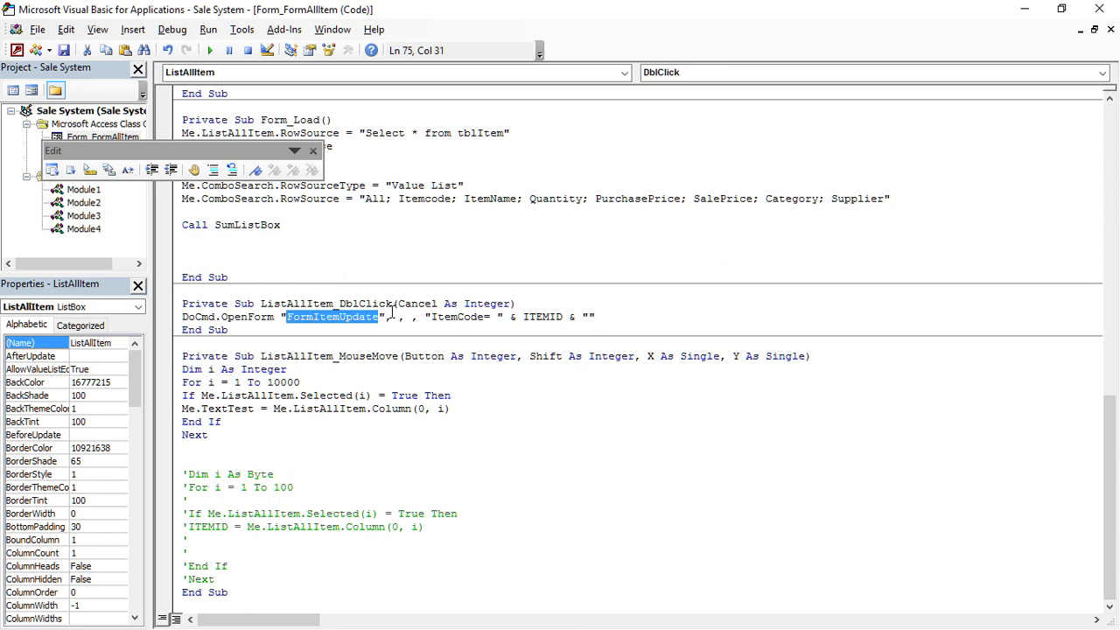
drag(424, 320, 386, 319)
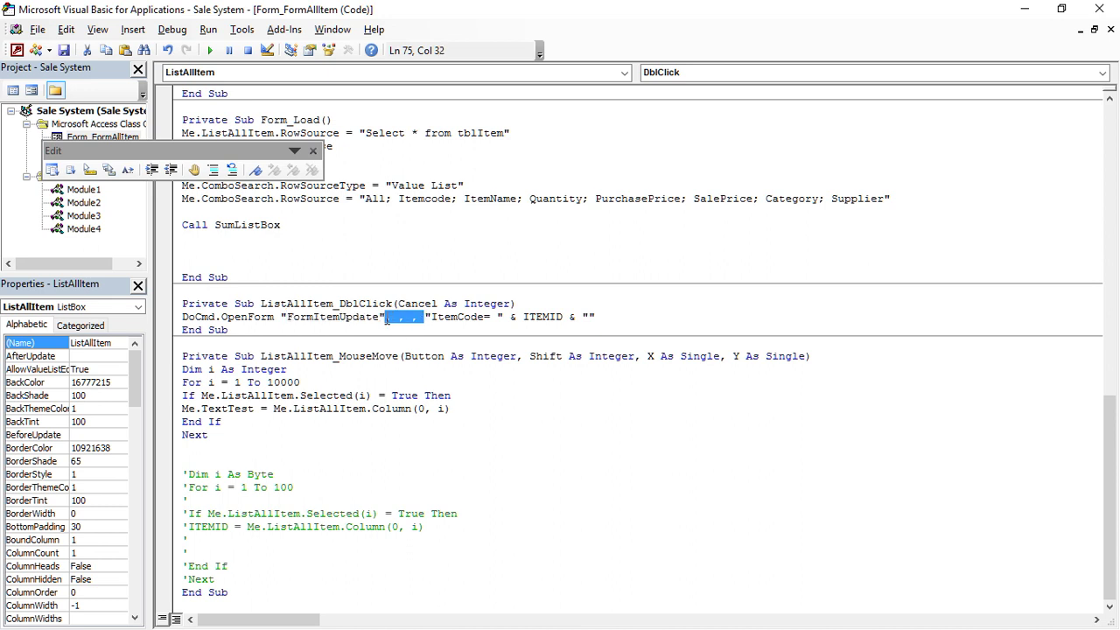
drag(432, 316, 582, 319)
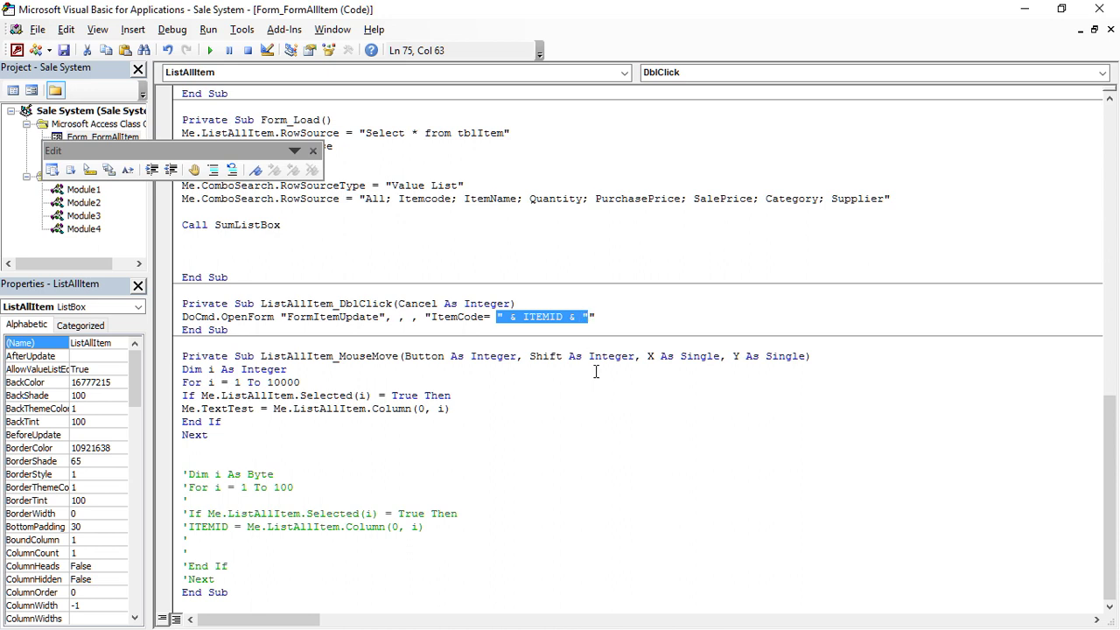
key(Delete)
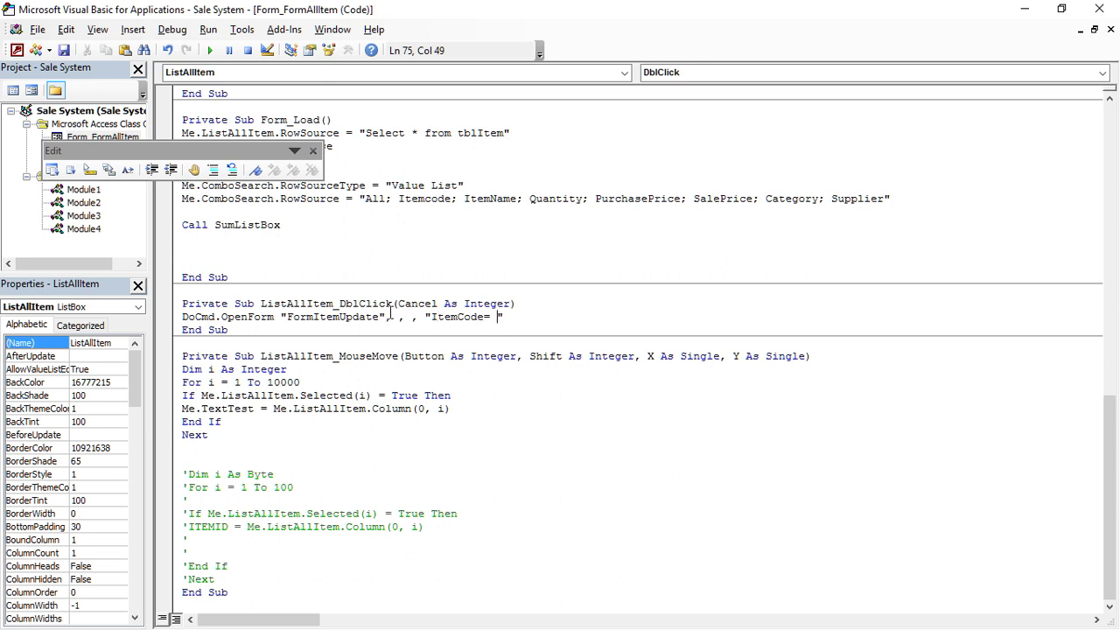
text(2)
Show FormAllItem in Form View and open the Item Update form from the tiger, speaker and gggg rows to test the fixed condition.
click(17, 50)
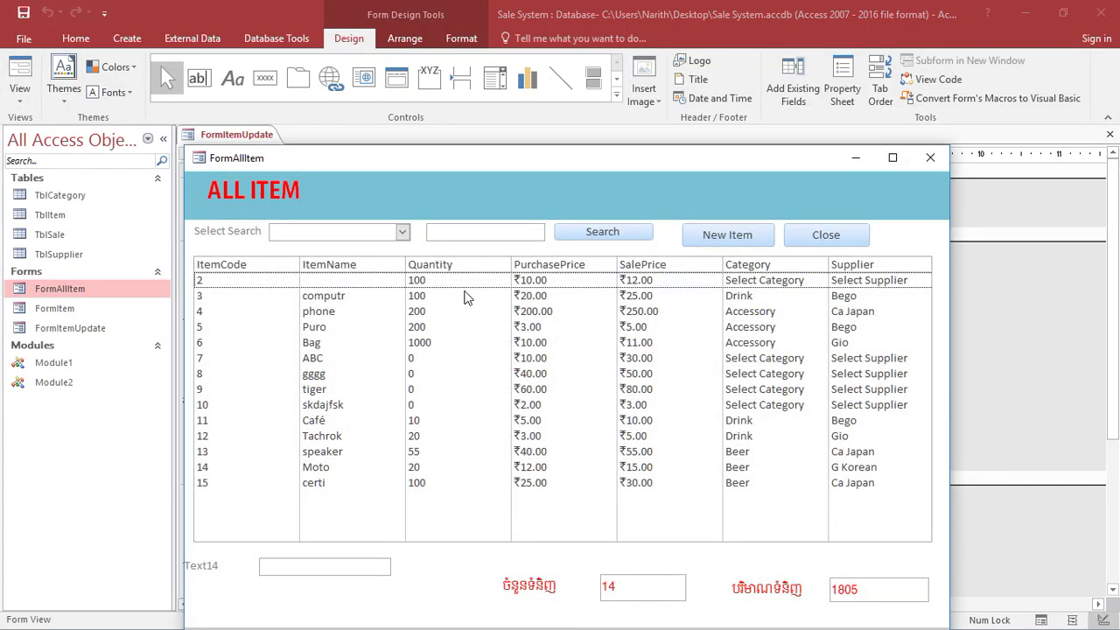
double_click(468, 388)
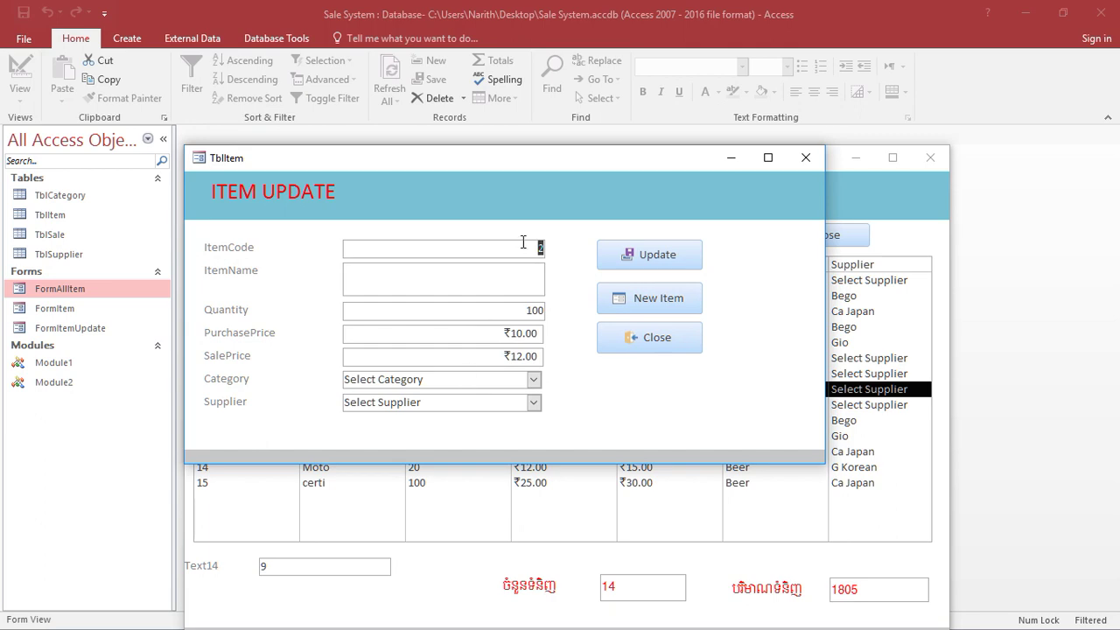
click(687, 341)
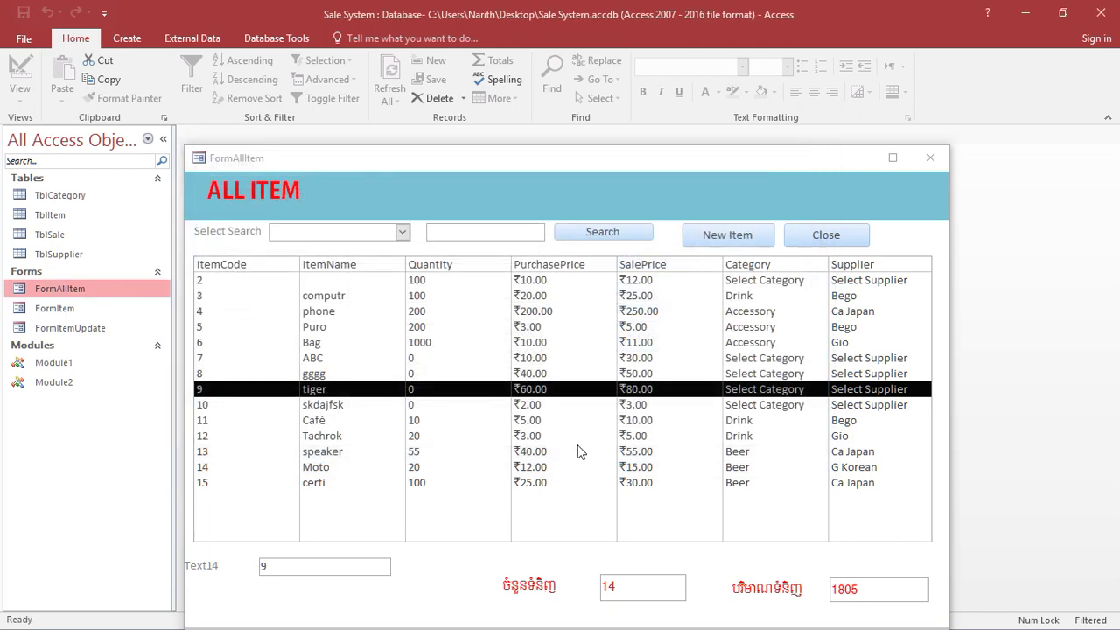
double_click(573, 450)
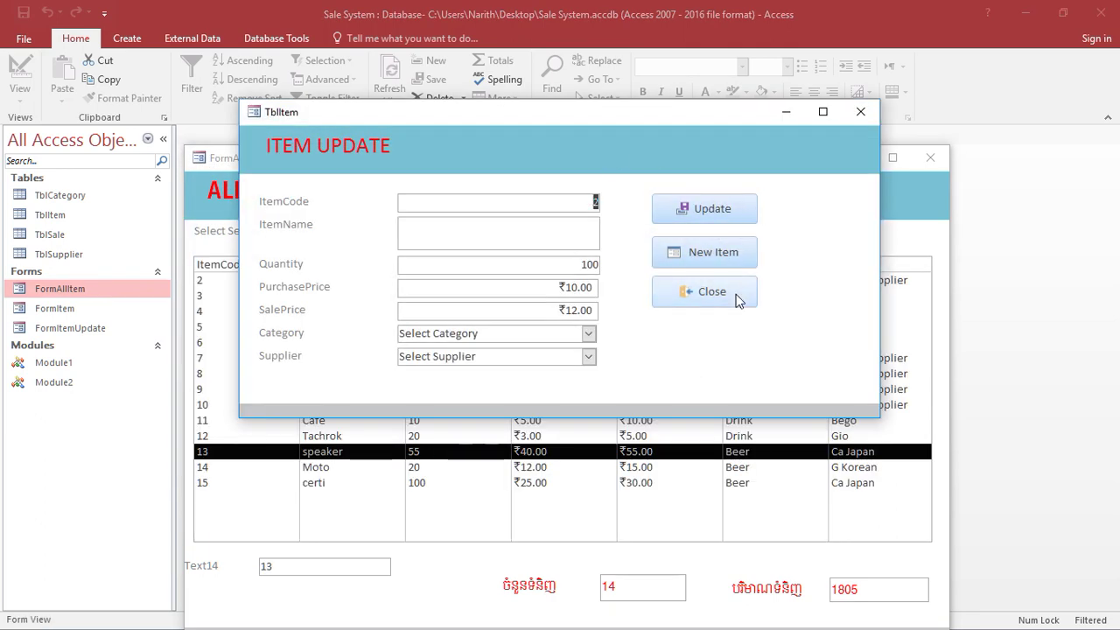
click(740, 295)
double_click(554, 373)
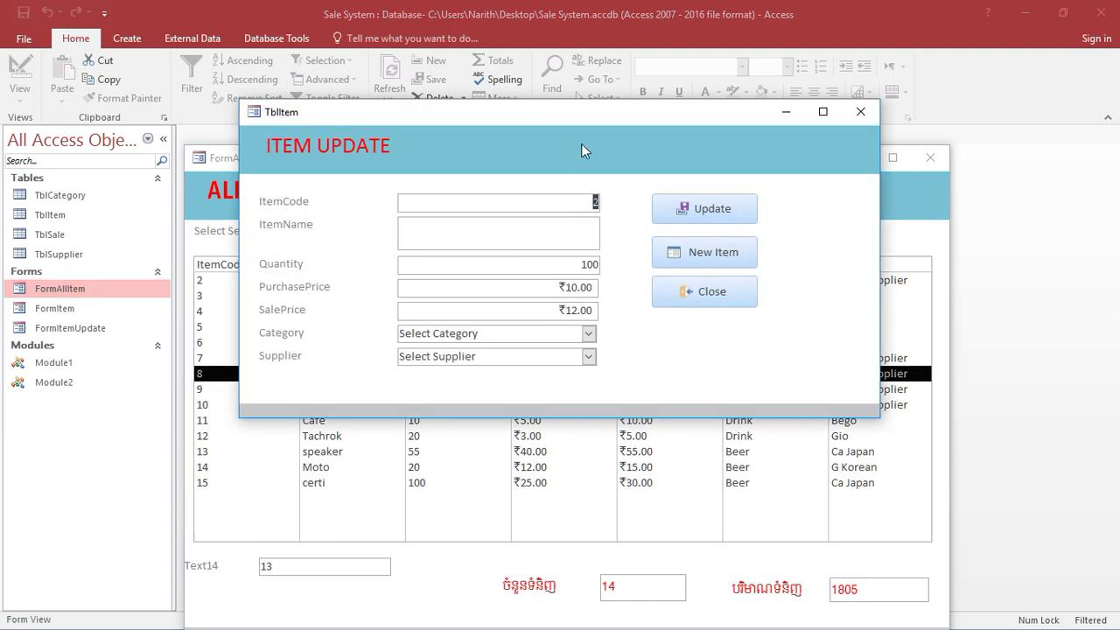
Close the Item Update form and select the Puro, computr and speaker rows to check the code captured in Text14.
drag(586, 113, 691, 114)
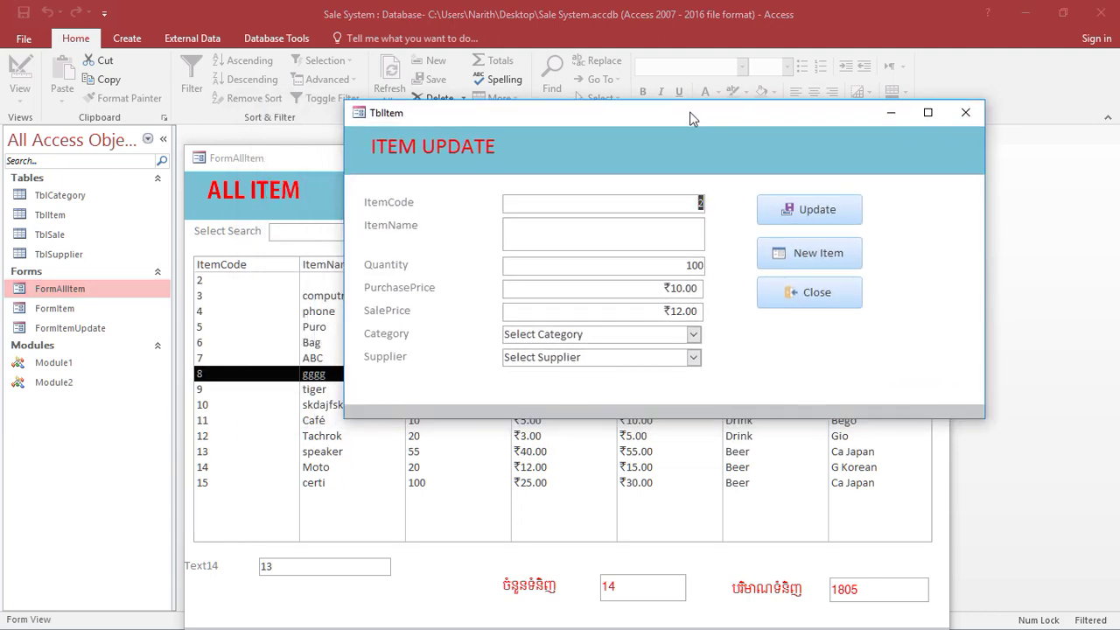
click(807, 303)
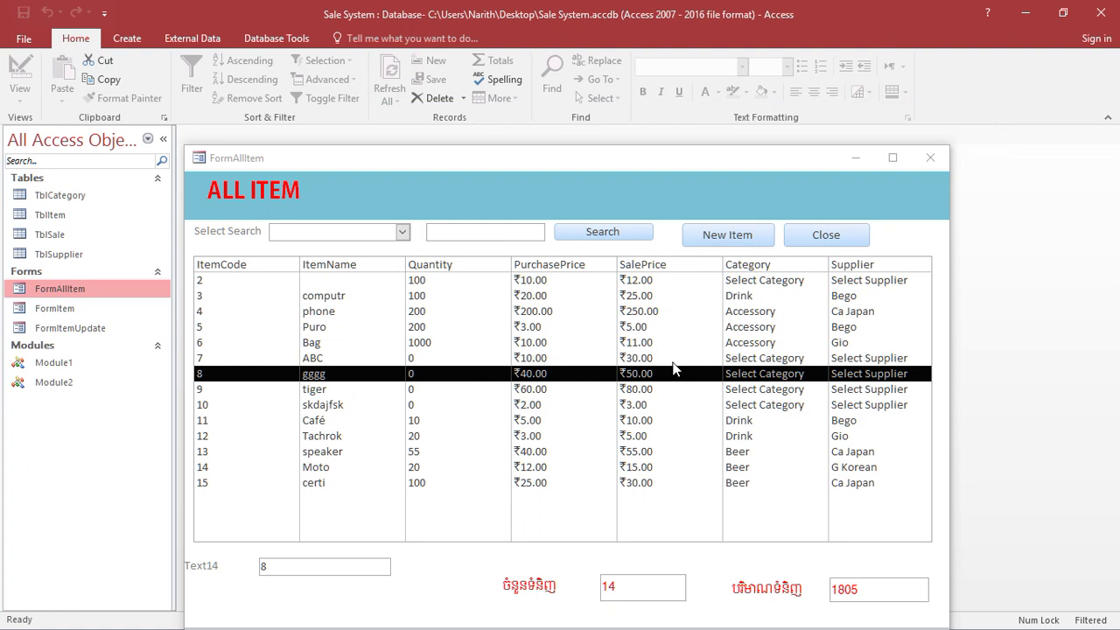
click(359, 326)
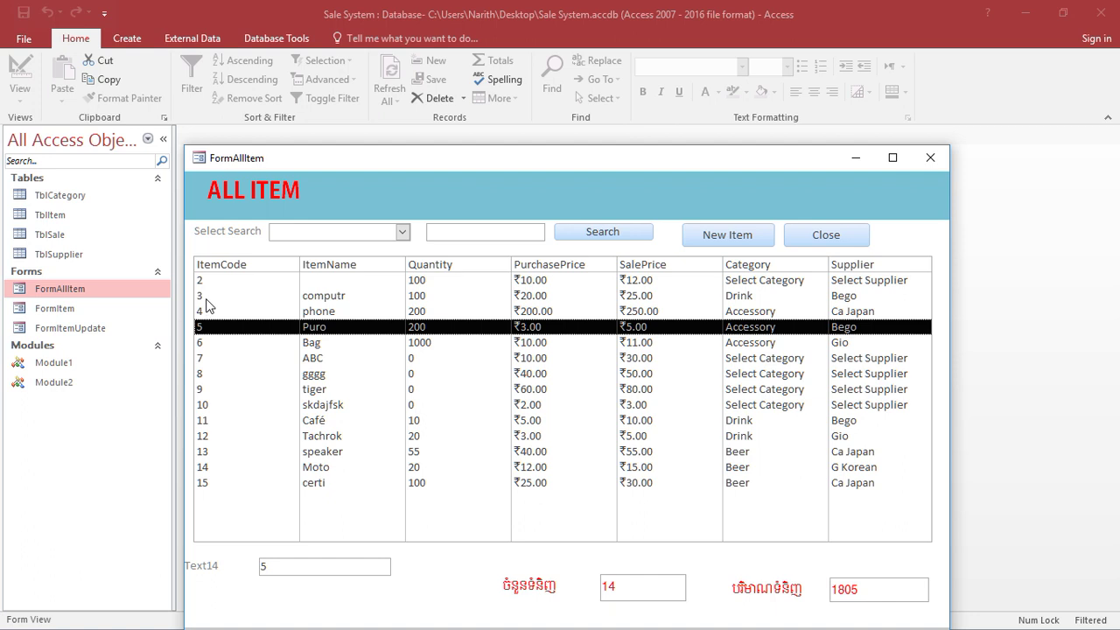
click(206, 296)
click(233, 390)
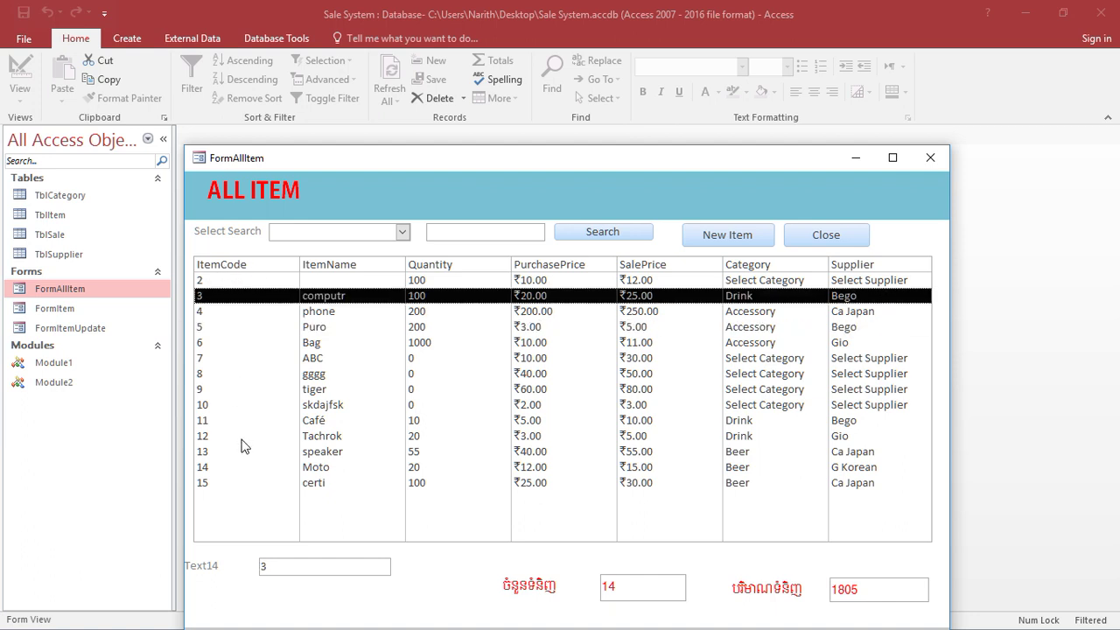
click(242, 451)
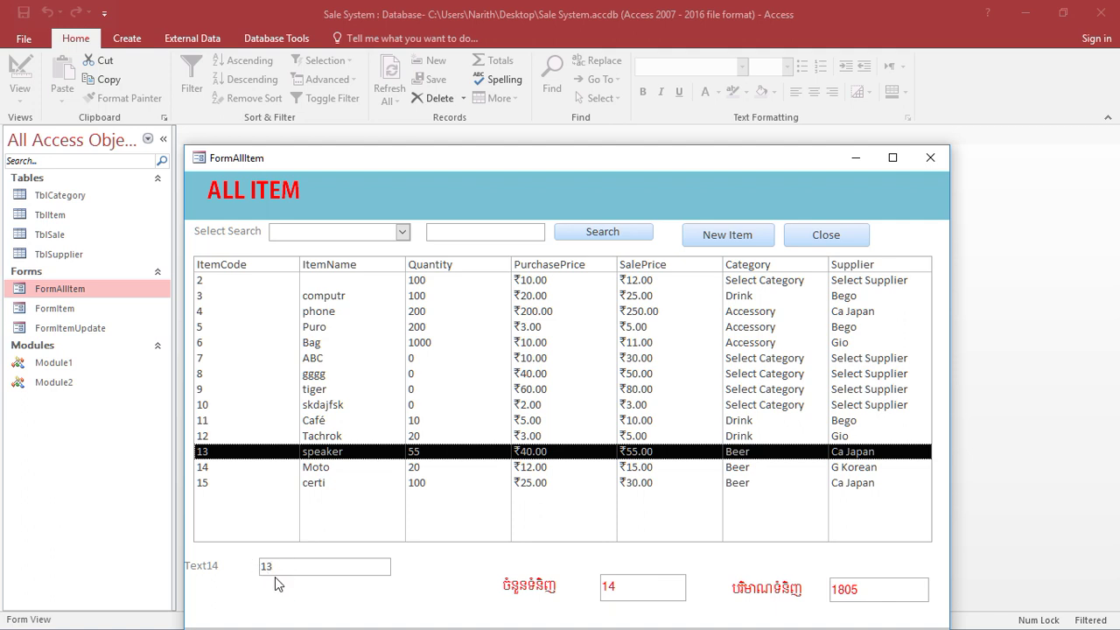
Open the Item Update form from the Bag row, switch it to Design View and open its code.
click(450, 360)
double_click(282, 342)
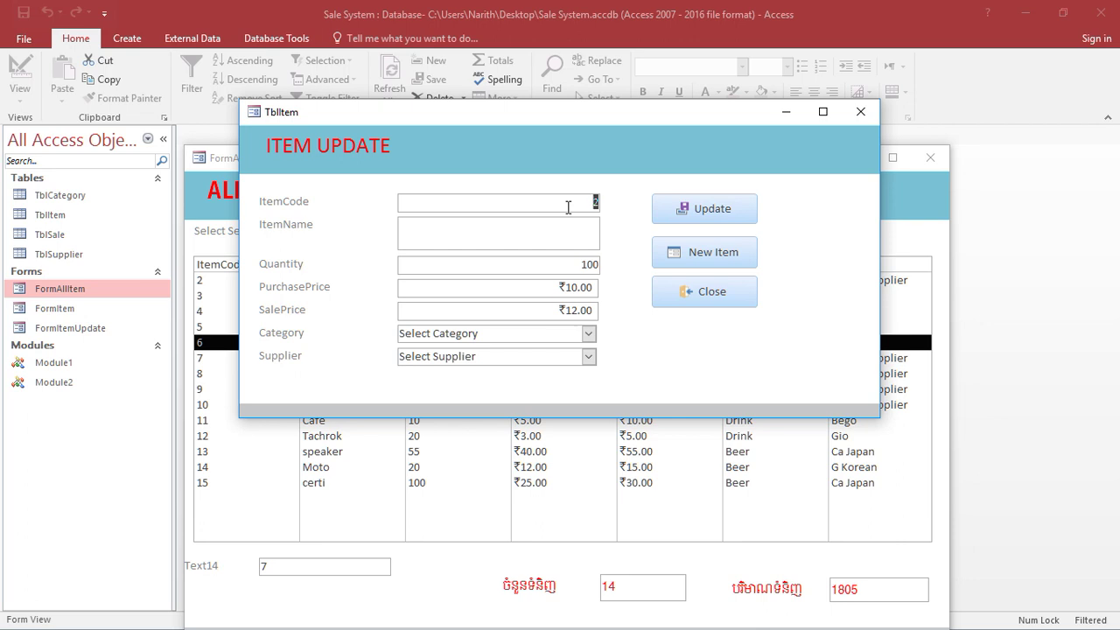
right_click(615, 157)
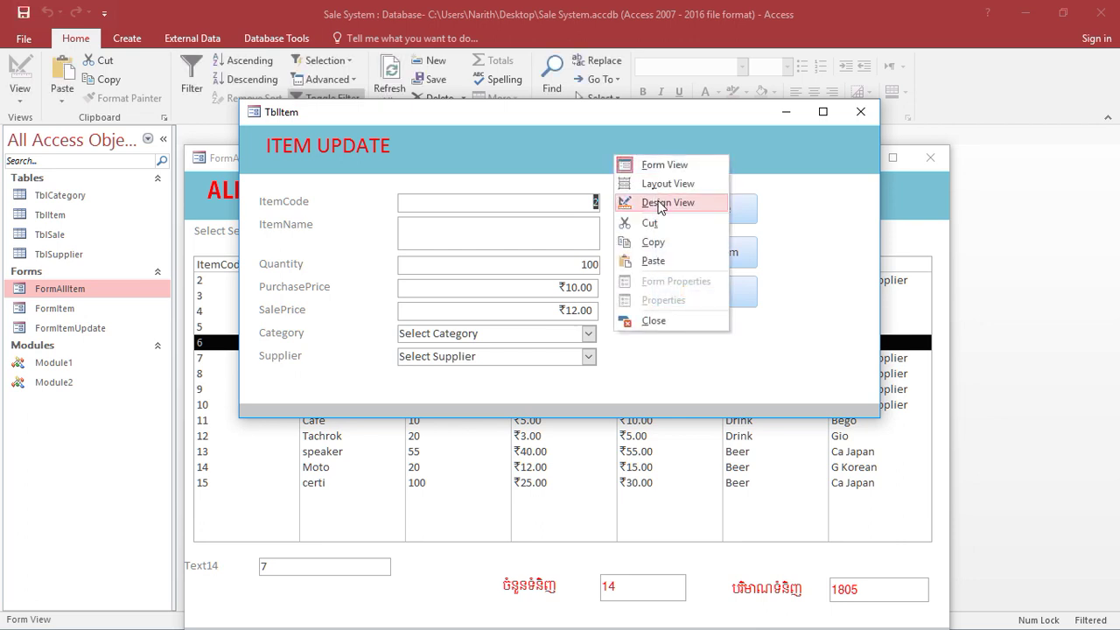
click(660, 203)
click(916, 80)
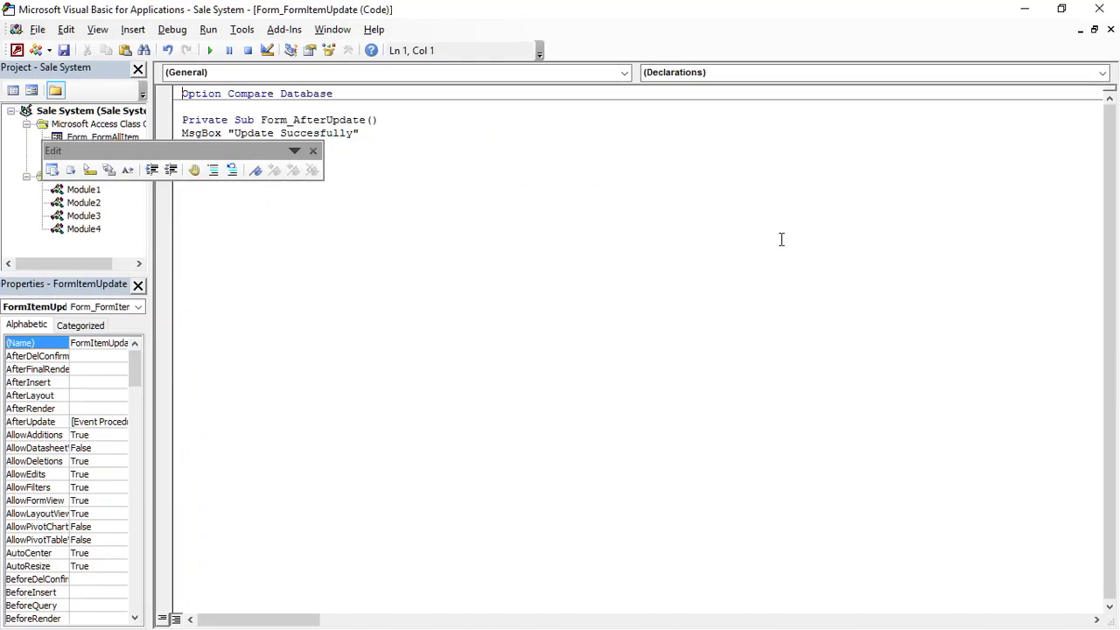
Dismiss the floating Edit toolbar, open the Form_FormAllItem code and change the ListAllItem_DblClick condition to "ItemCode= 10".
click(312, 151)
click(125, 140)
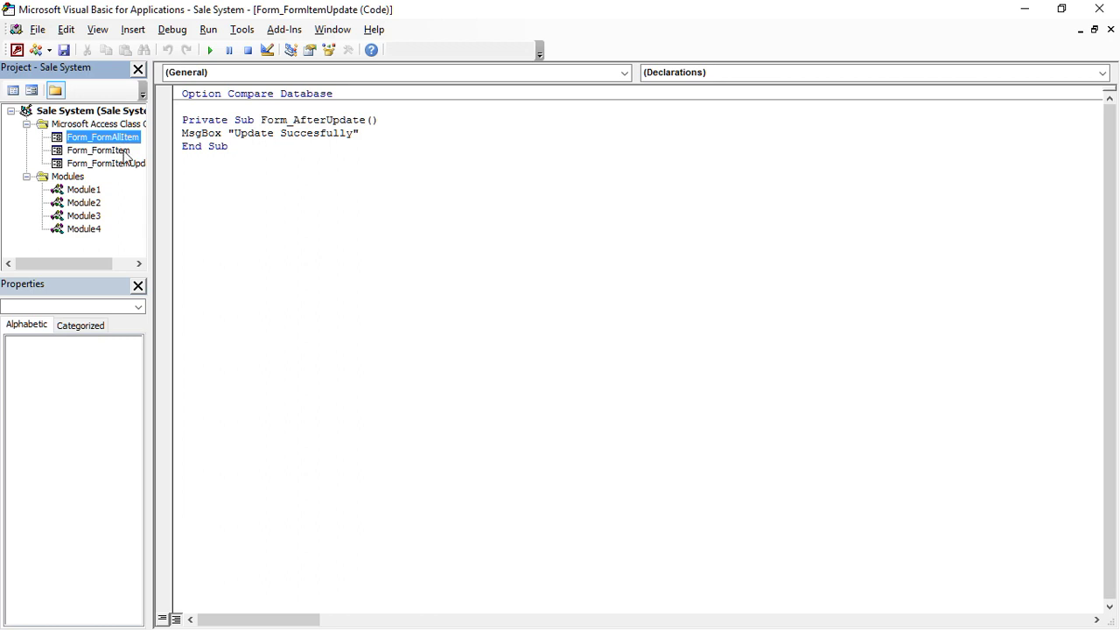
double_click(116, 140)
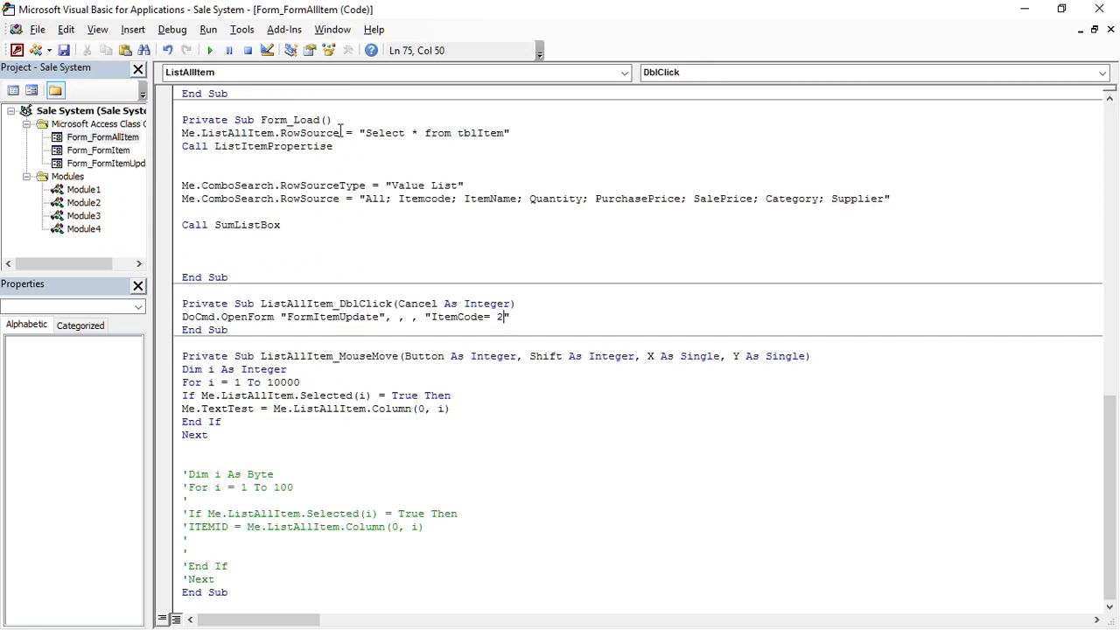
key(BackSpace)
text(10)
Return to Form View and open the Item Update form from the gggg and Puro rows to test the item code 10 condition.
click(16, 50)
click(21, 68)
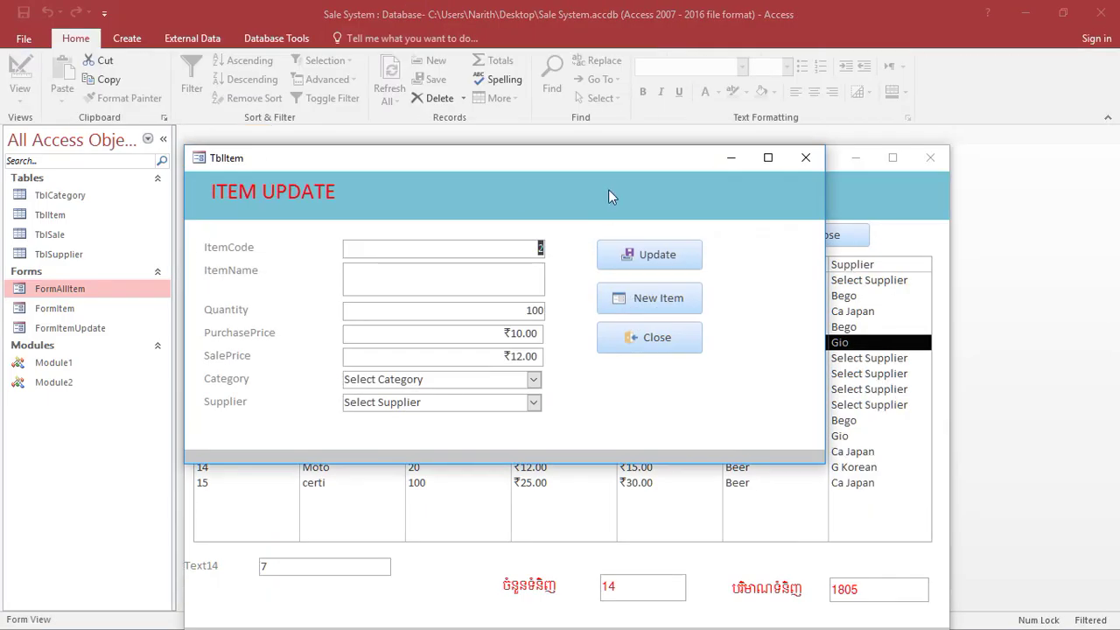
drag(605, 167, 675, 136)
click(876, 126)
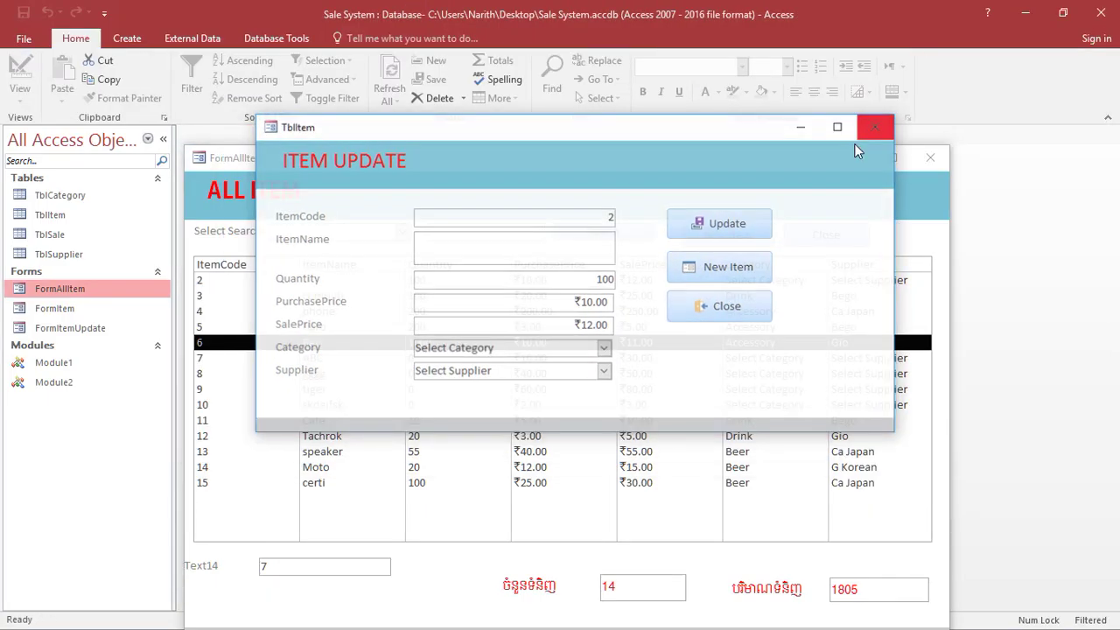
double_click(598, 376)
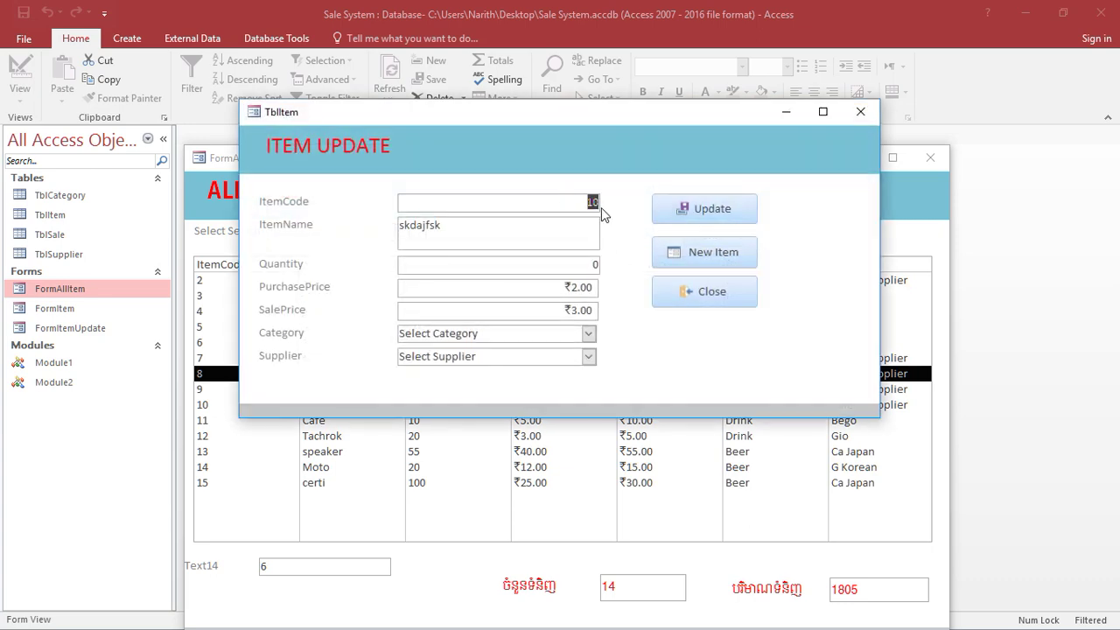
click(708, 295)
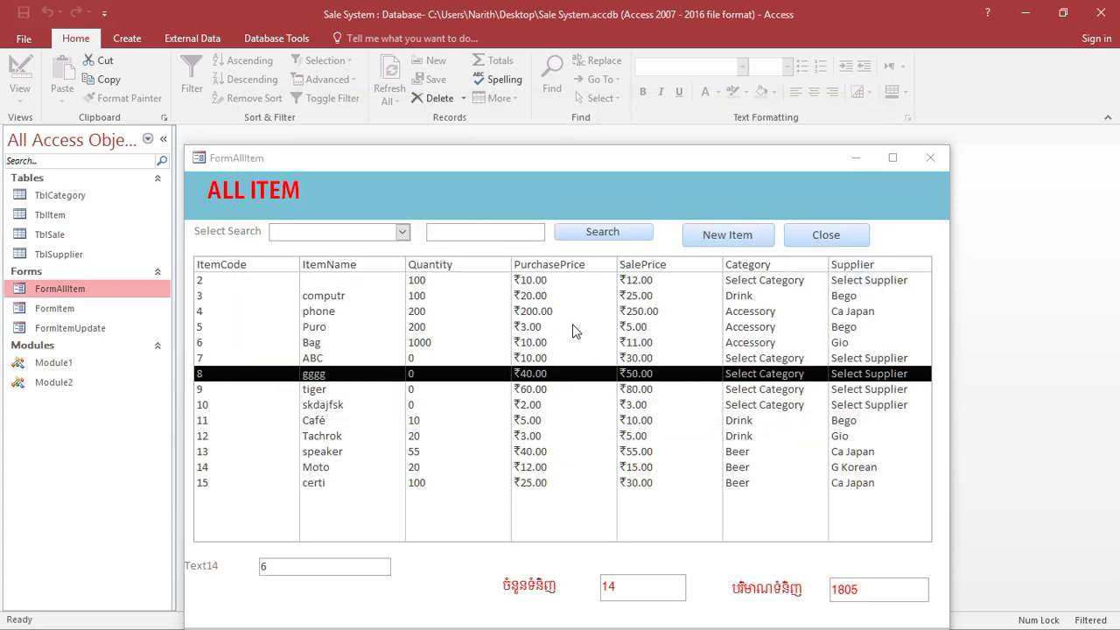
double_click(572, 327)
click(731, 294)
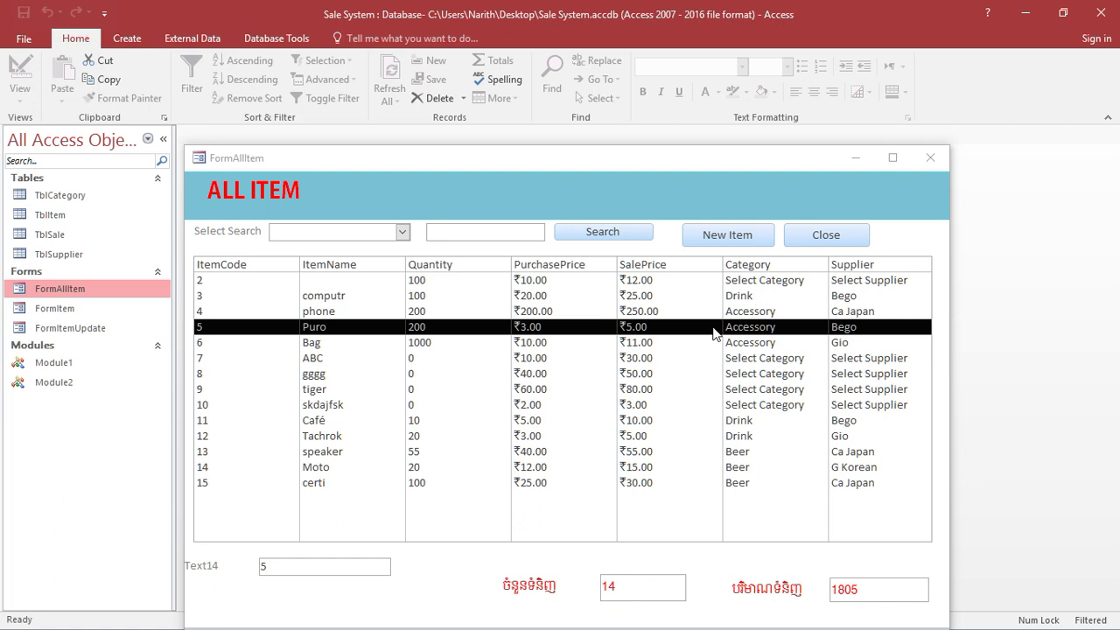
Select the tiger row to check Text14, and compare it with the Item Update form opened from the tiger and phone rows.
drag(523, 165, 520, 124)
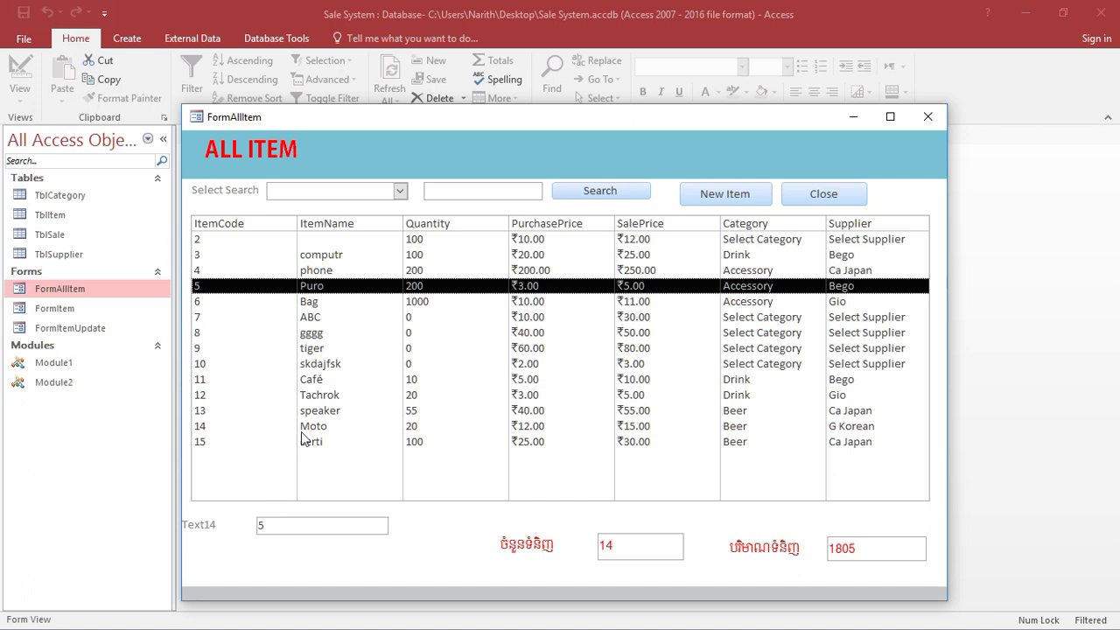
click(231, 310)
click(240, 348)
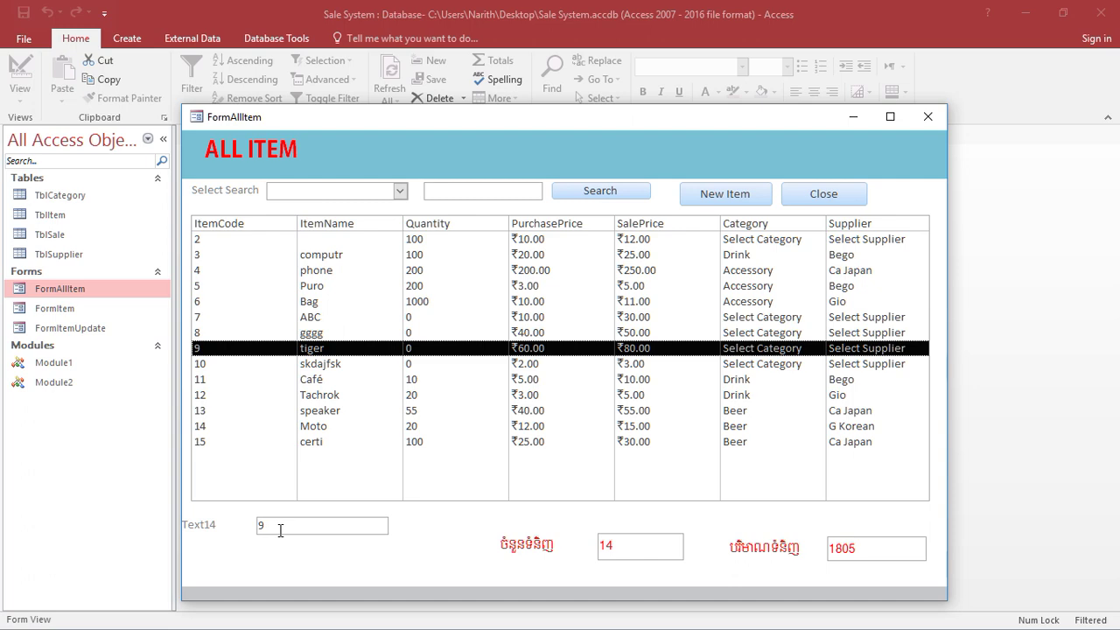
double_click(315, 362)
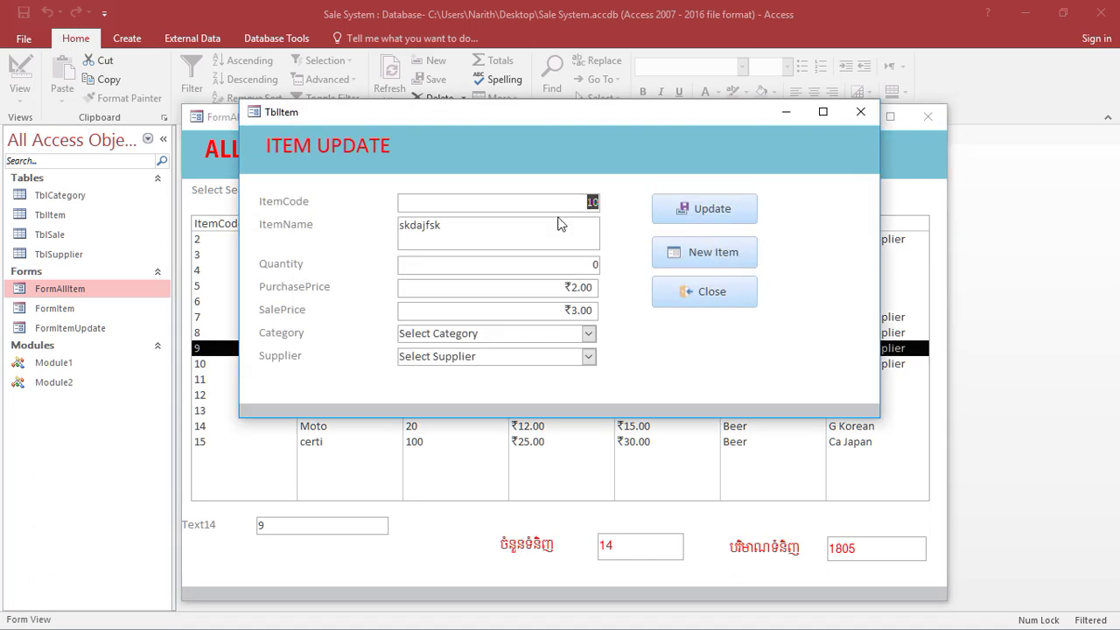
click(721, 298)
double_click(470, 273)
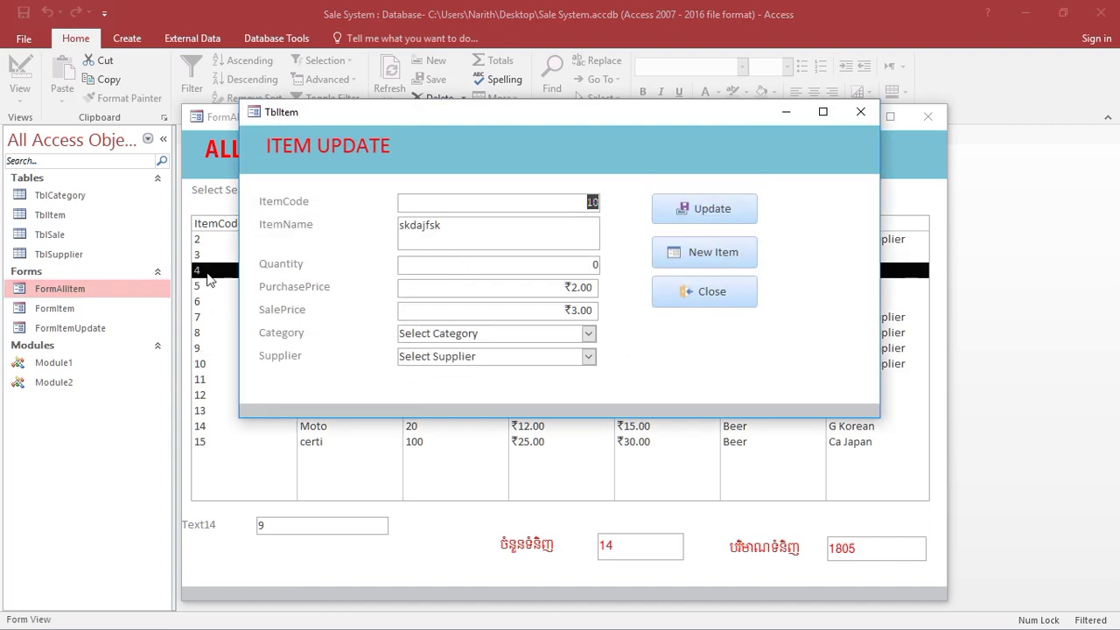
drag(587, 115, 690, 135)
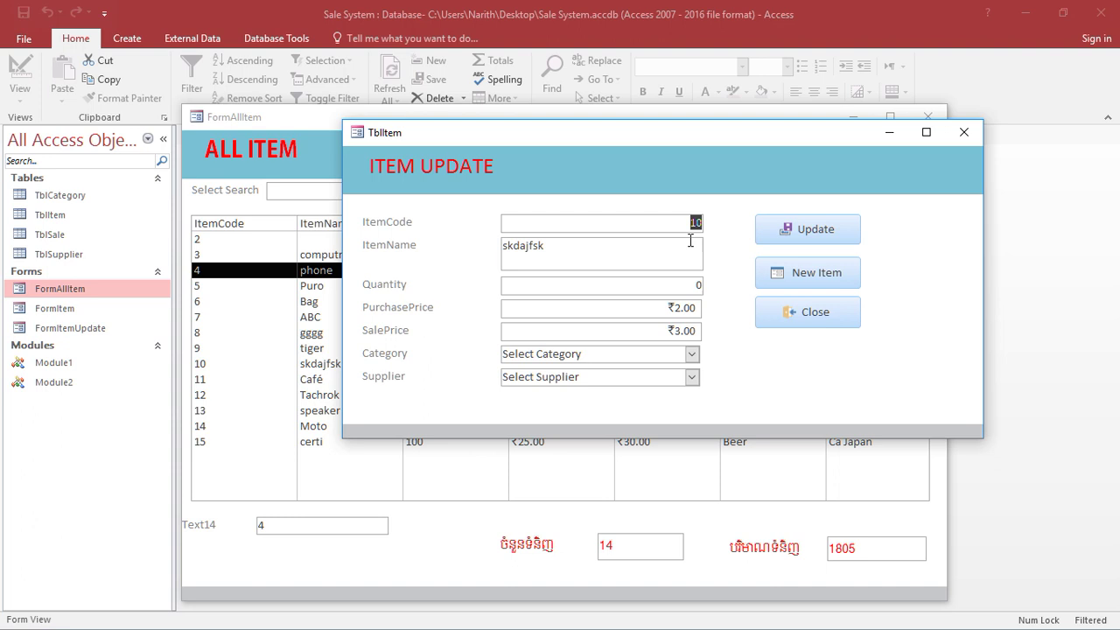
click(793, 316)
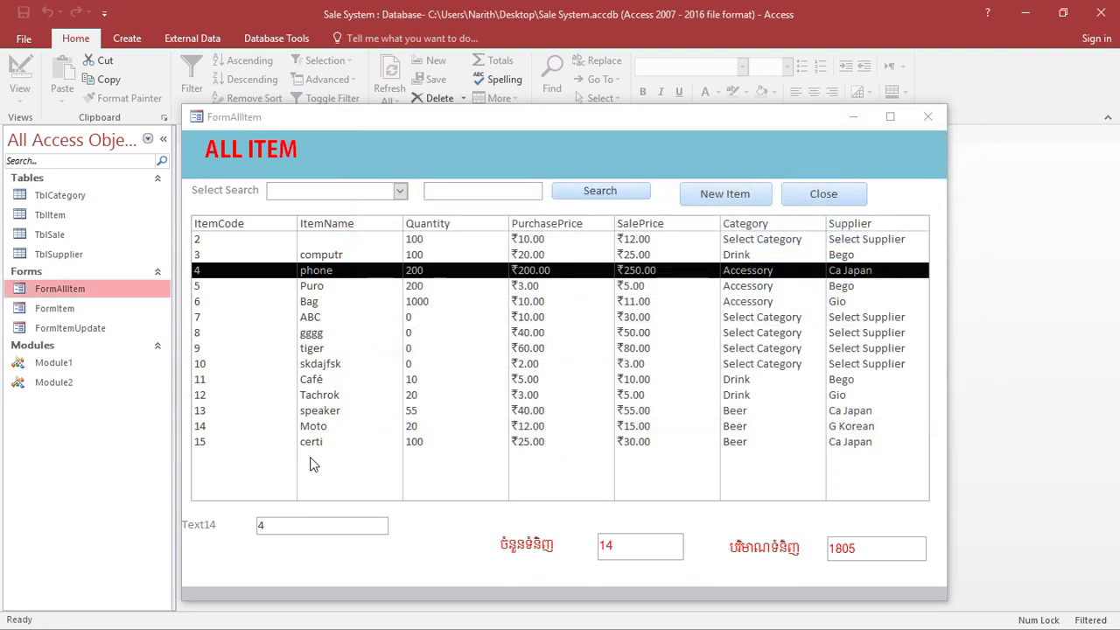
Open the FormAllItem code from Design View and change the ListAllItem_DblClick condition to "ItemCode= " & Me.TextTest & "".
right_click(547, 168)
click(583, 206)
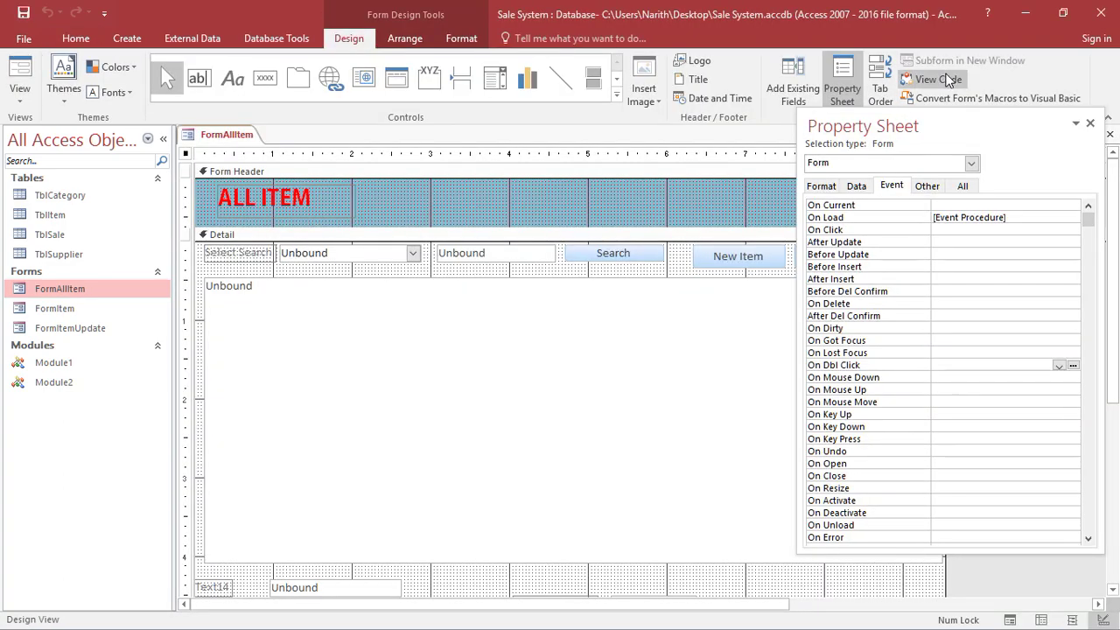
click(928, 79)
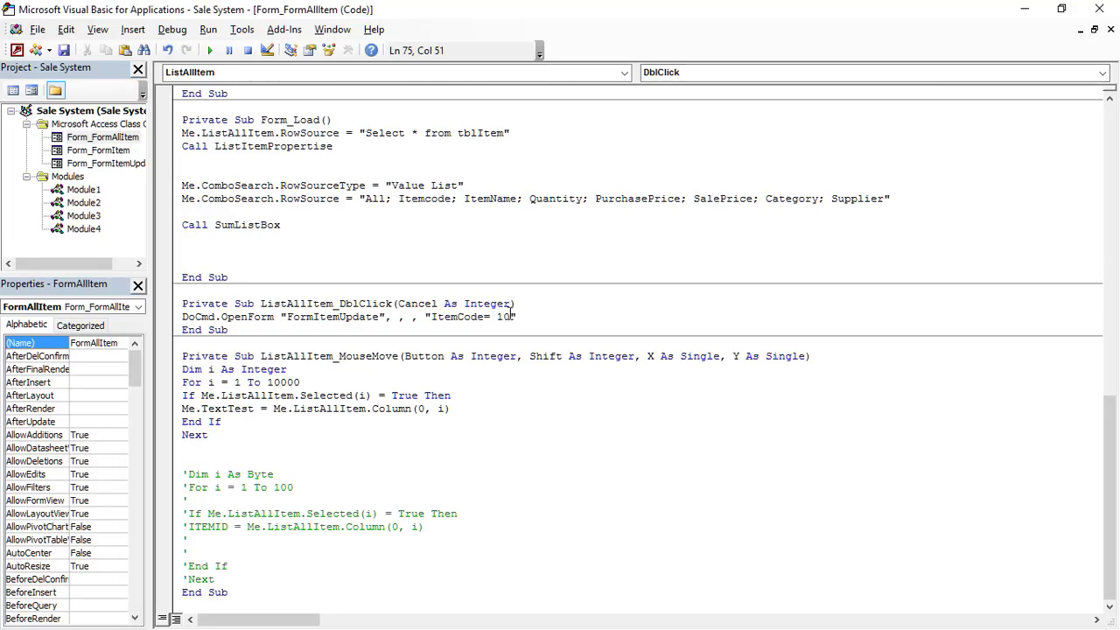
key(BackSpace)
key(BackSpace)
text("&me.tex)
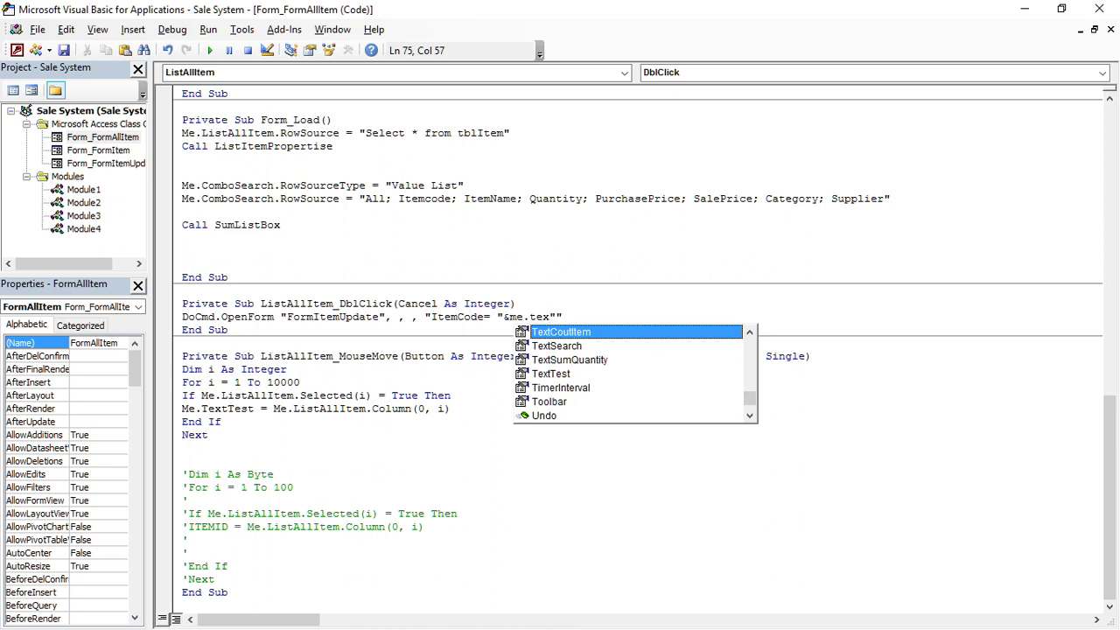
key(Down)
key(Down)
key(Down)
key(Tab)
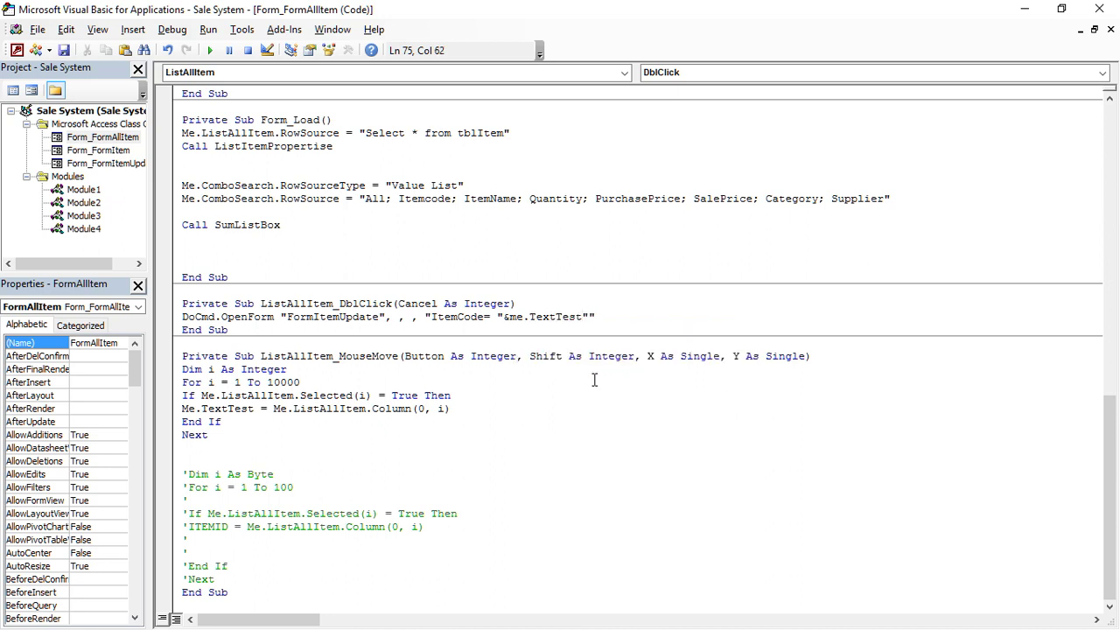
text(&)
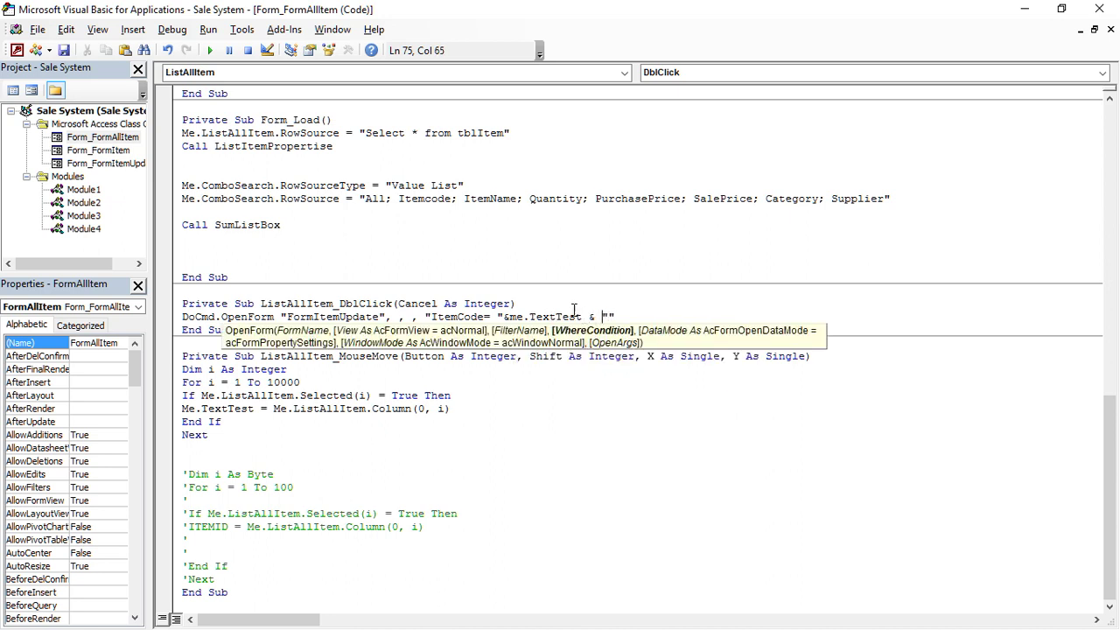
click(571, 306)
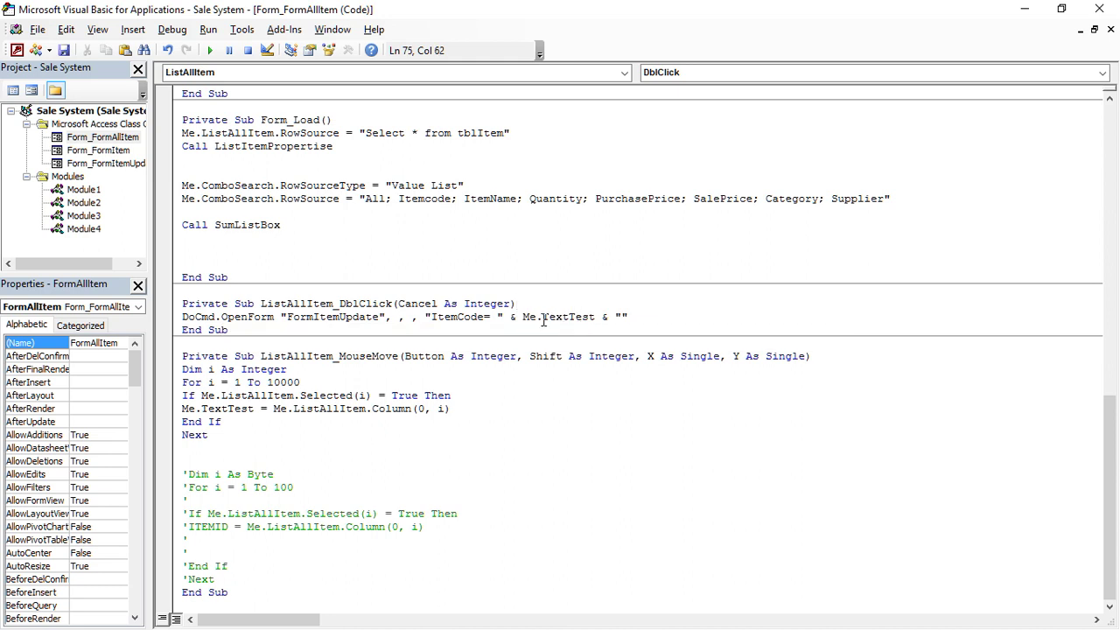
Show FormAllItem in Form View and test the TextTest condition by opening and closing Item Update from the tiger, Bag and ItemCode 2 rows.
click(18, 49)
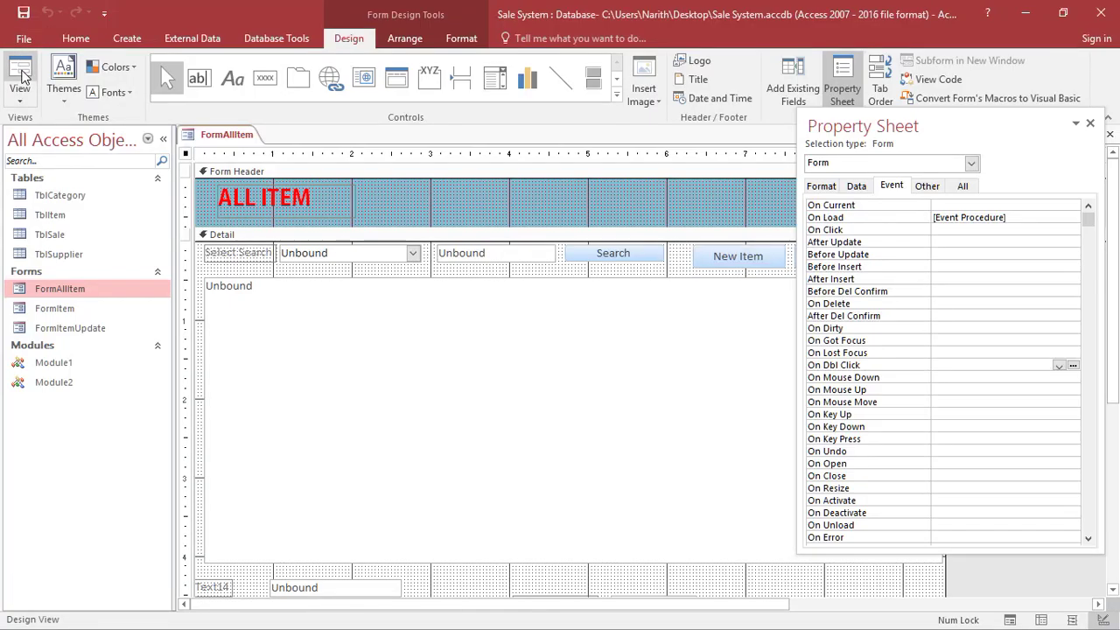
click(23, 88)
drag(428, 154, 433, 86)
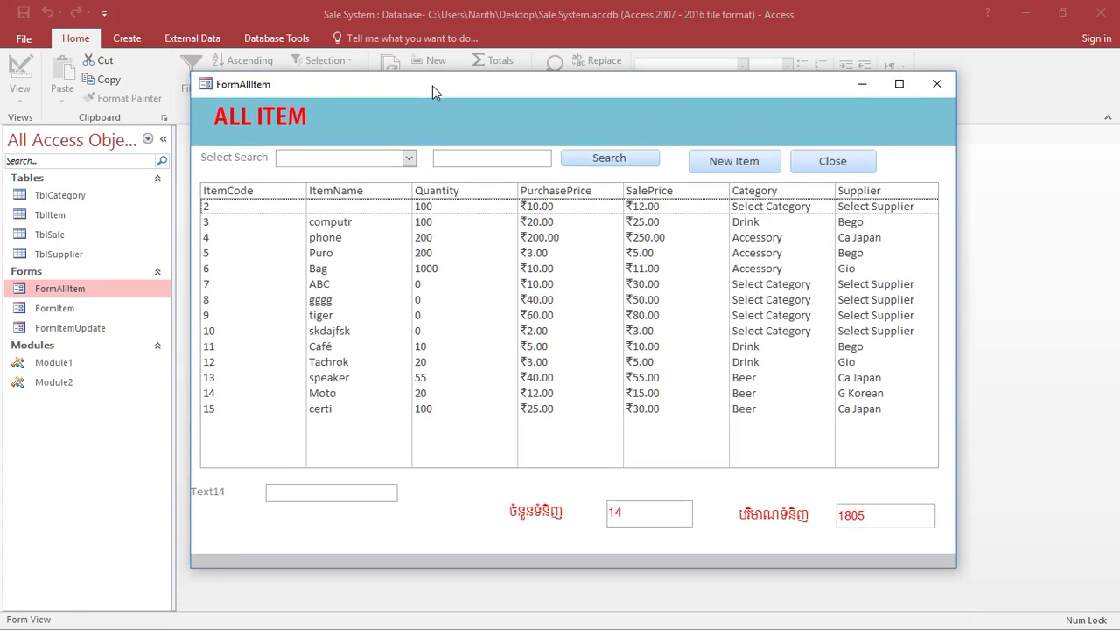
click(432, 240)
double_click(343, 317)
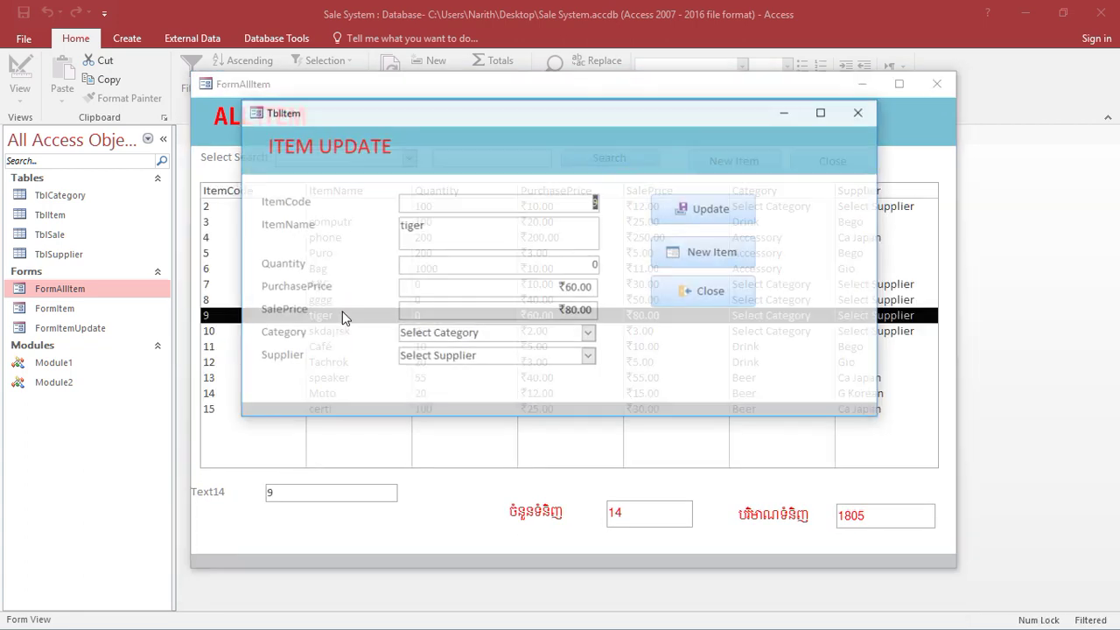
drag(570, 114, 698, 107)
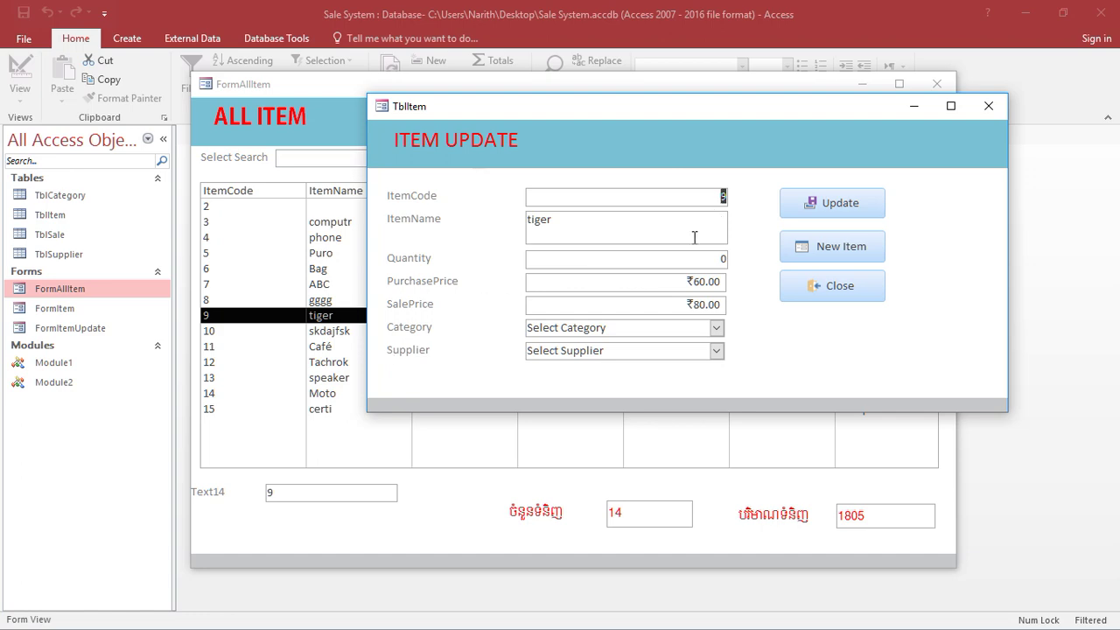
click(852, 289)
double_click(397, 270)
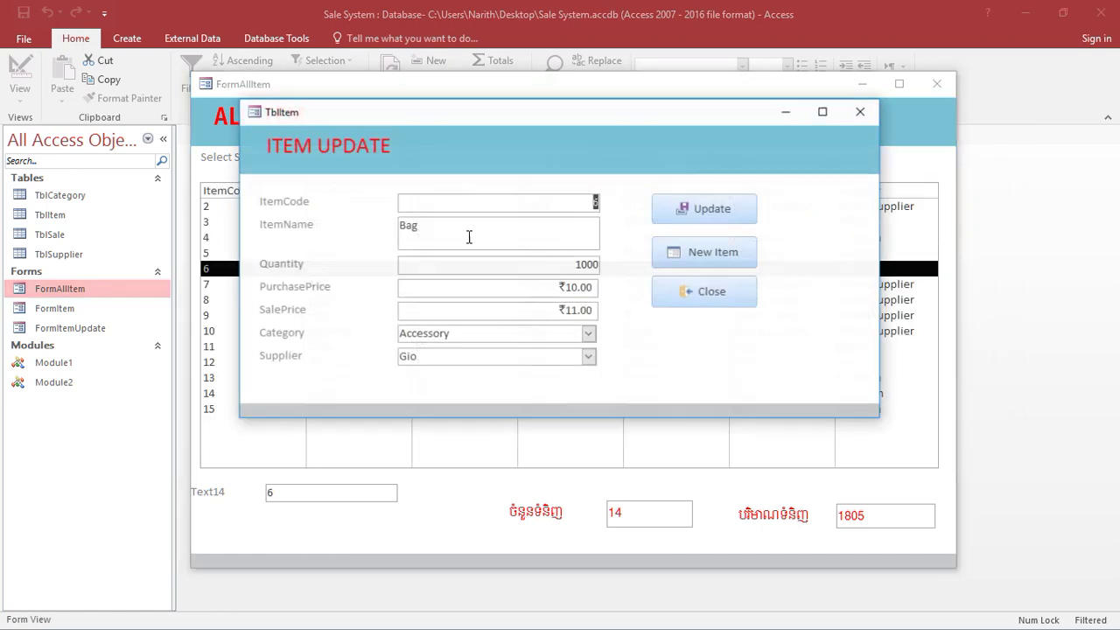
click(710, 294)
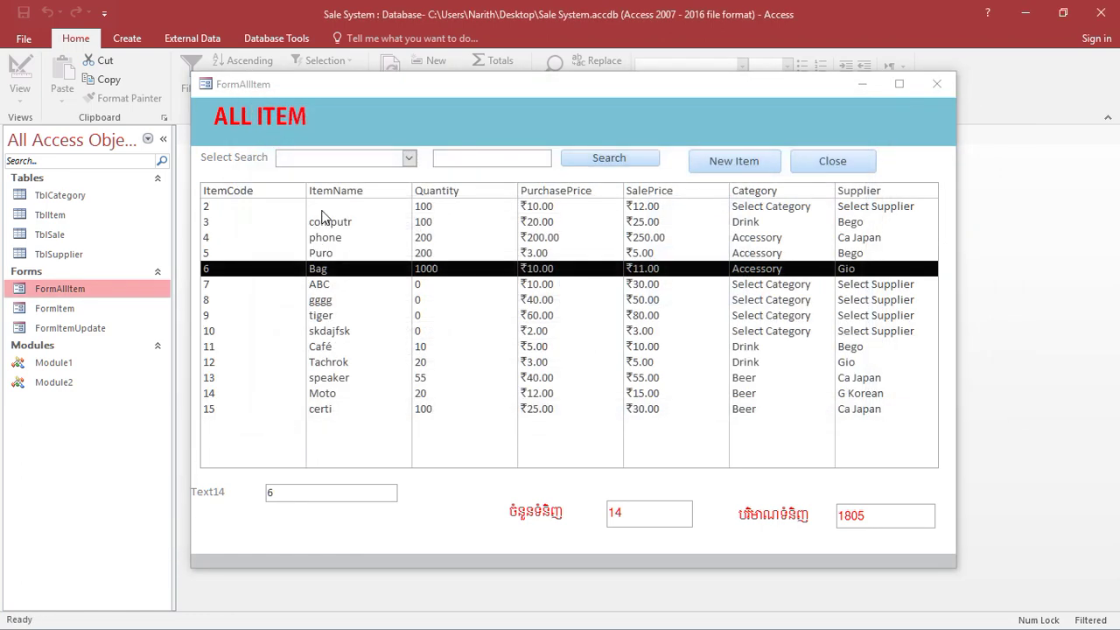
double_click(319, 209)
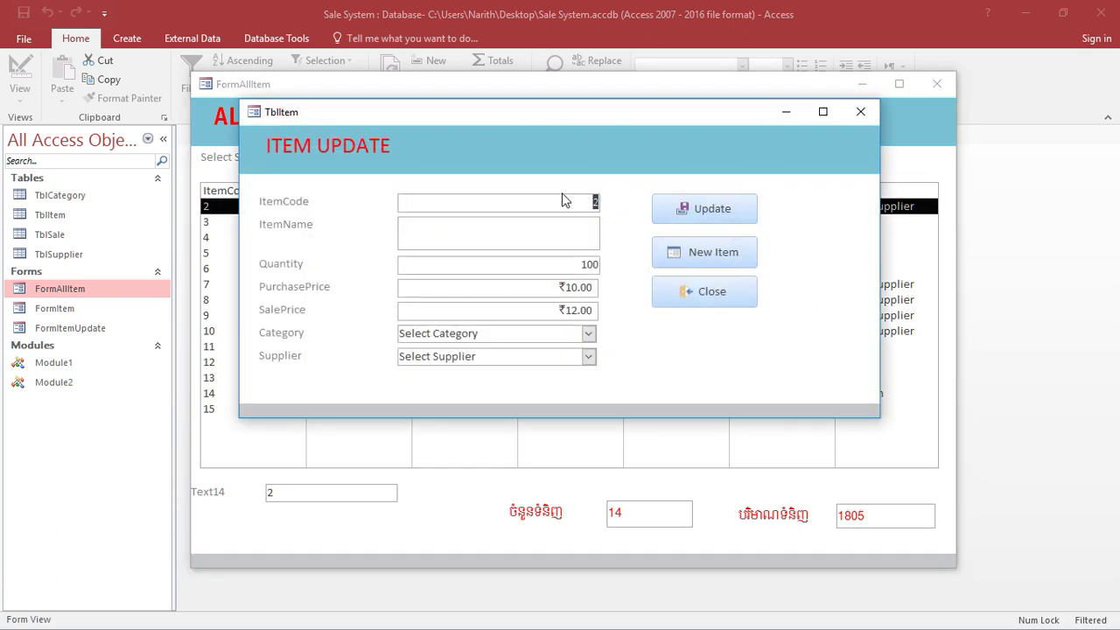
click(709, 294)
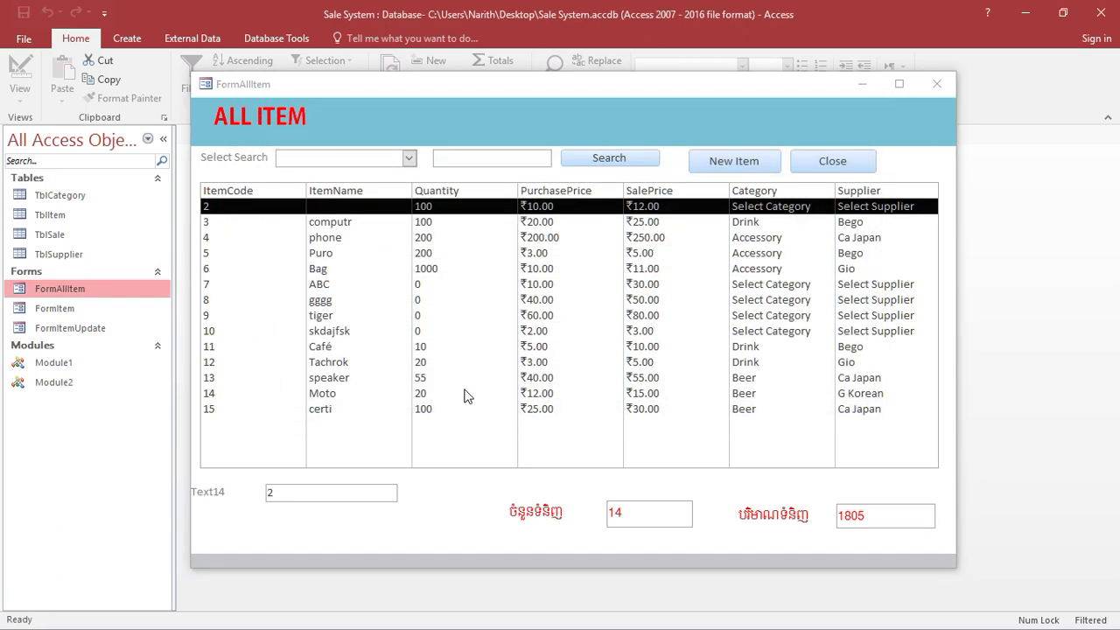
Test the double-click condition by opening and closing Item Update from the Moto, Café and ABC rows.
double_click(464, 393)
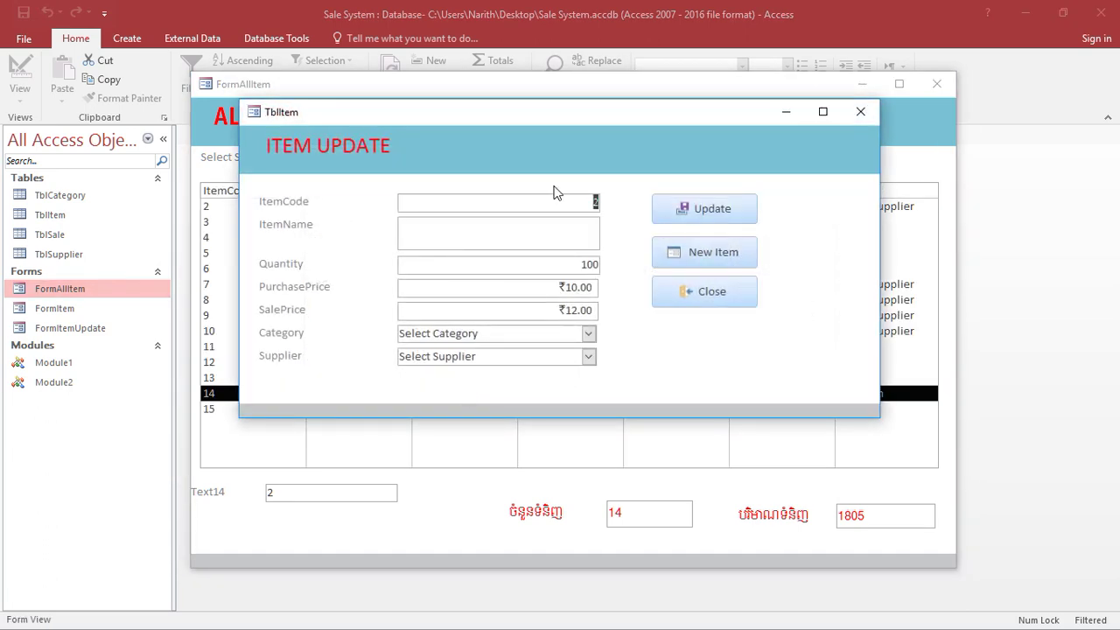
click(658, 288)
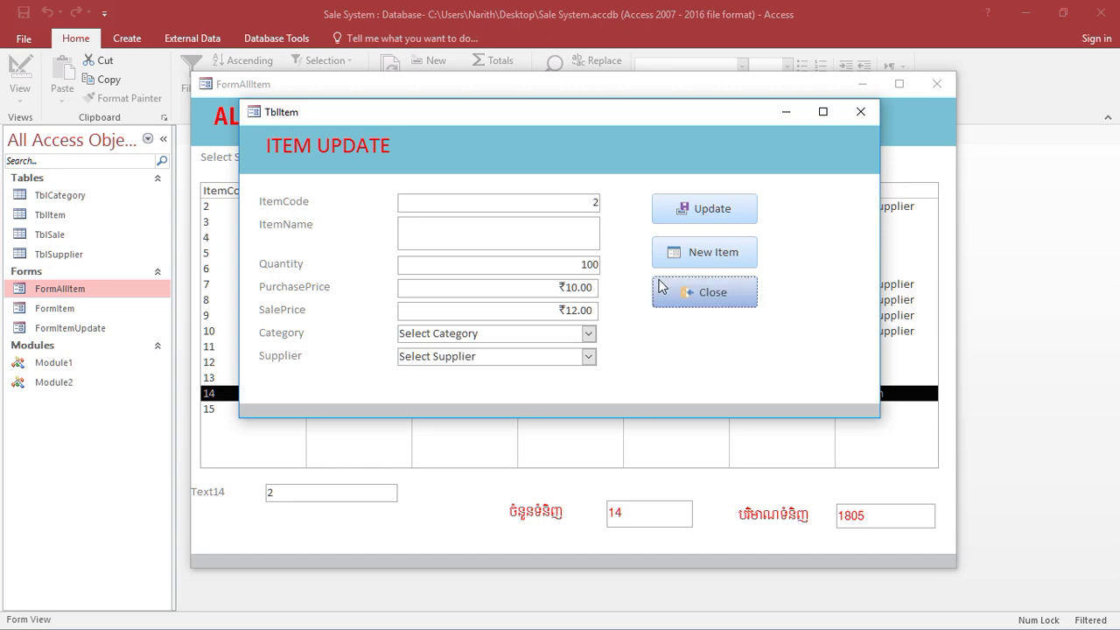
double_click(297, 346)
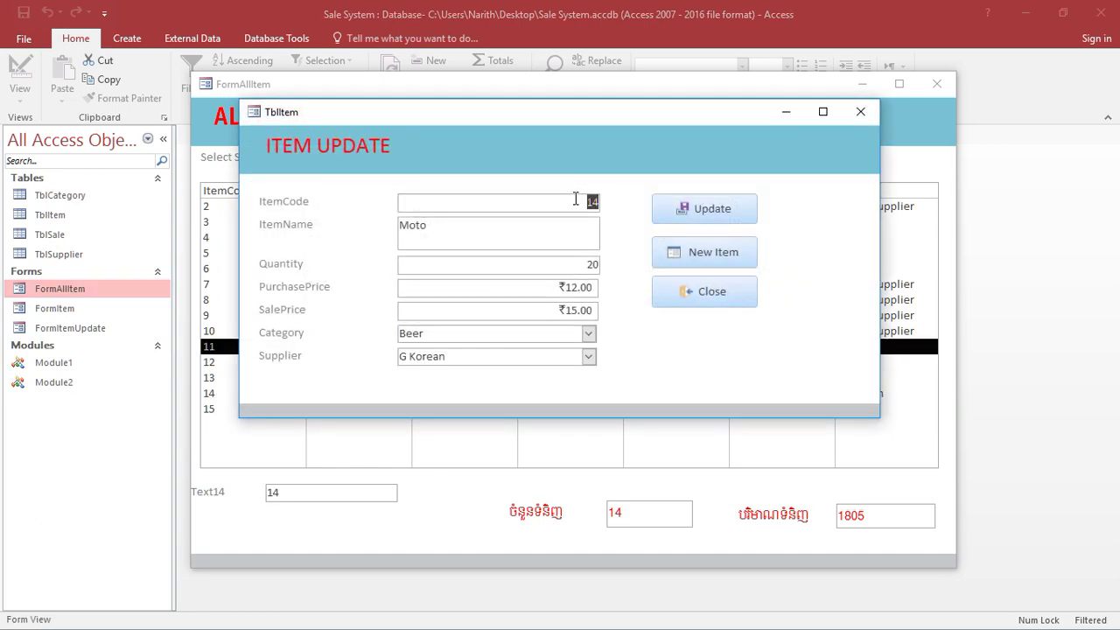
click(705, 292)
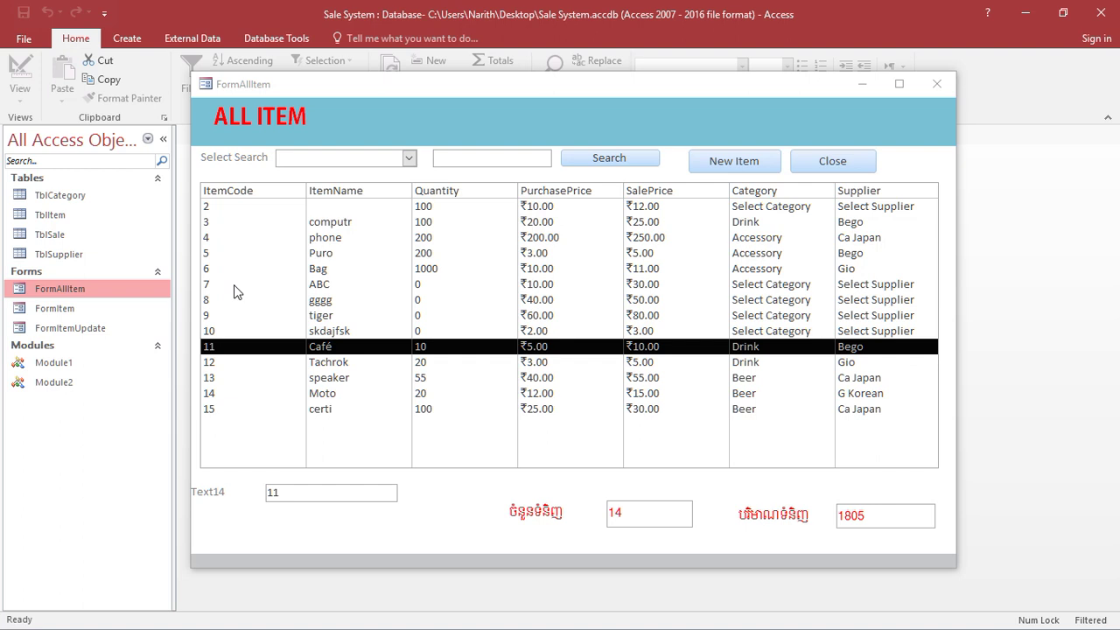
double_click(232, 284)
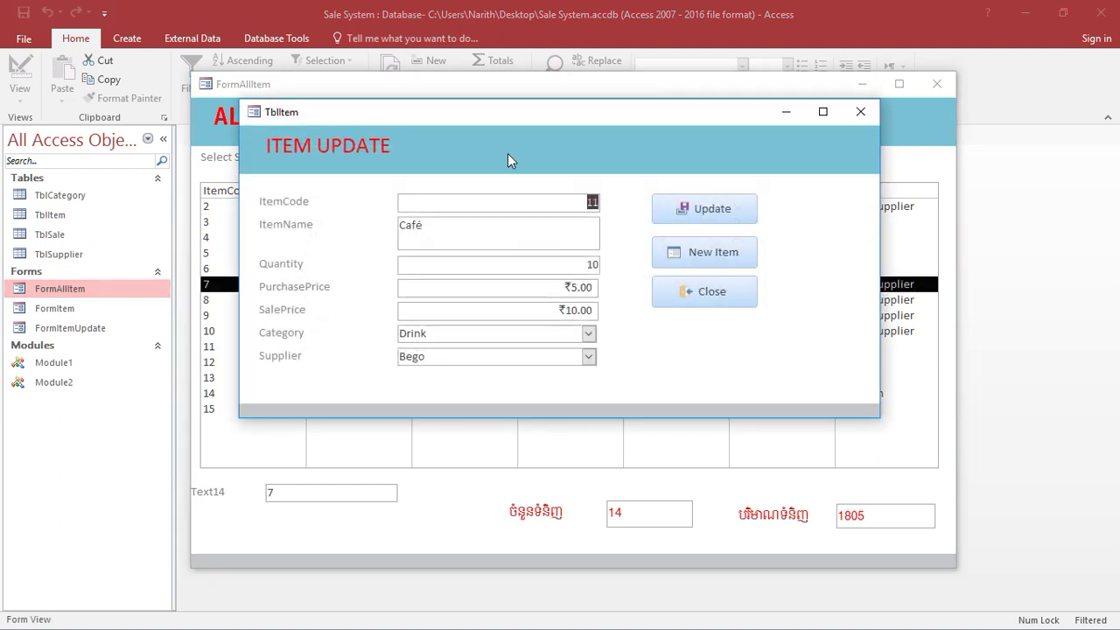
drag(545, 117, 660, 119)
click(819, 285)
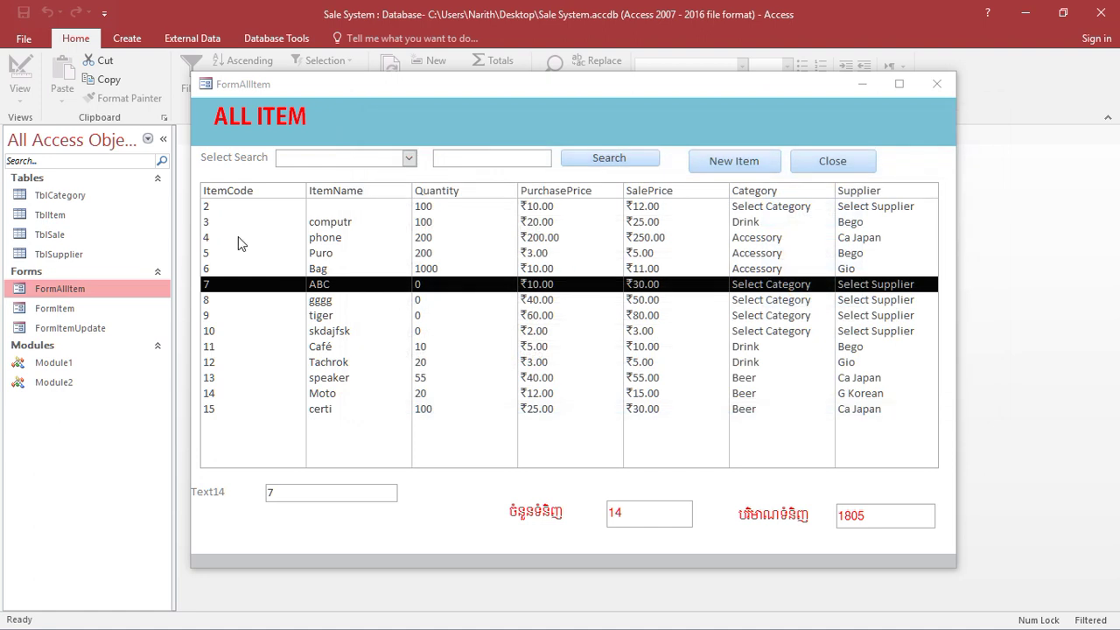
Select the phone, computr and Puro rows to check Text14, and open and close Item Update from the Puro row.
click(238, 237)
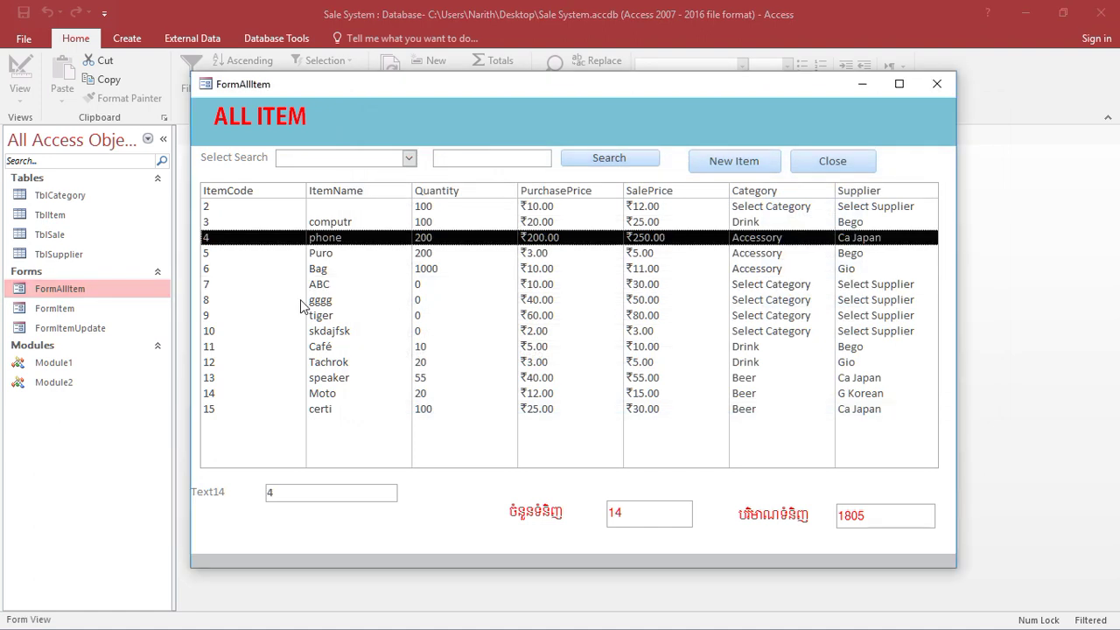
click(311, 221)
click(322, 260)
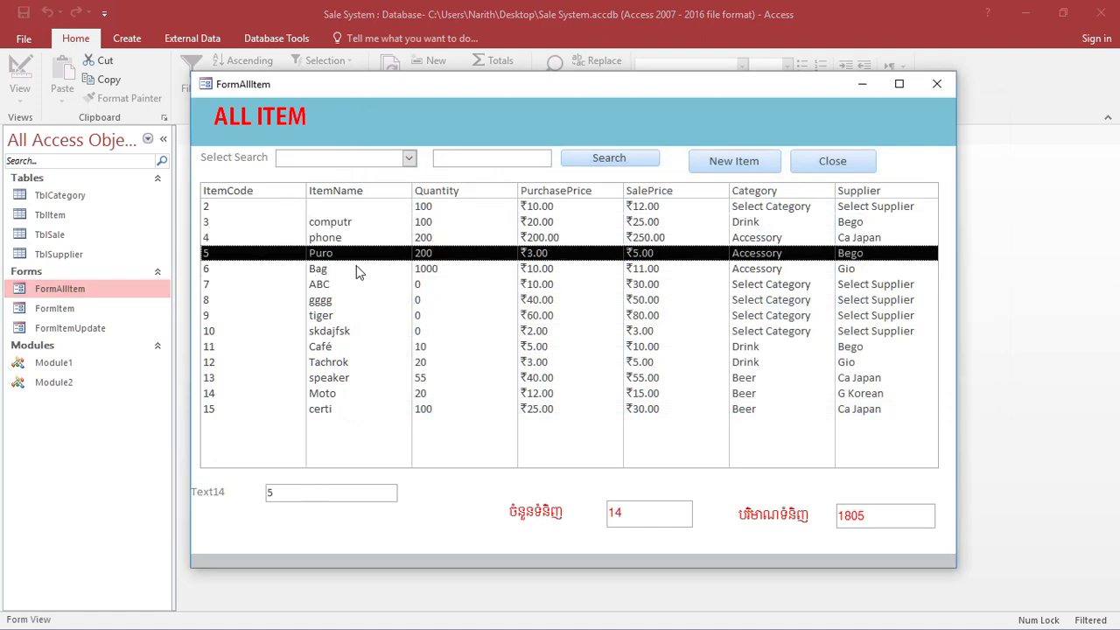
double_click(352, 253)
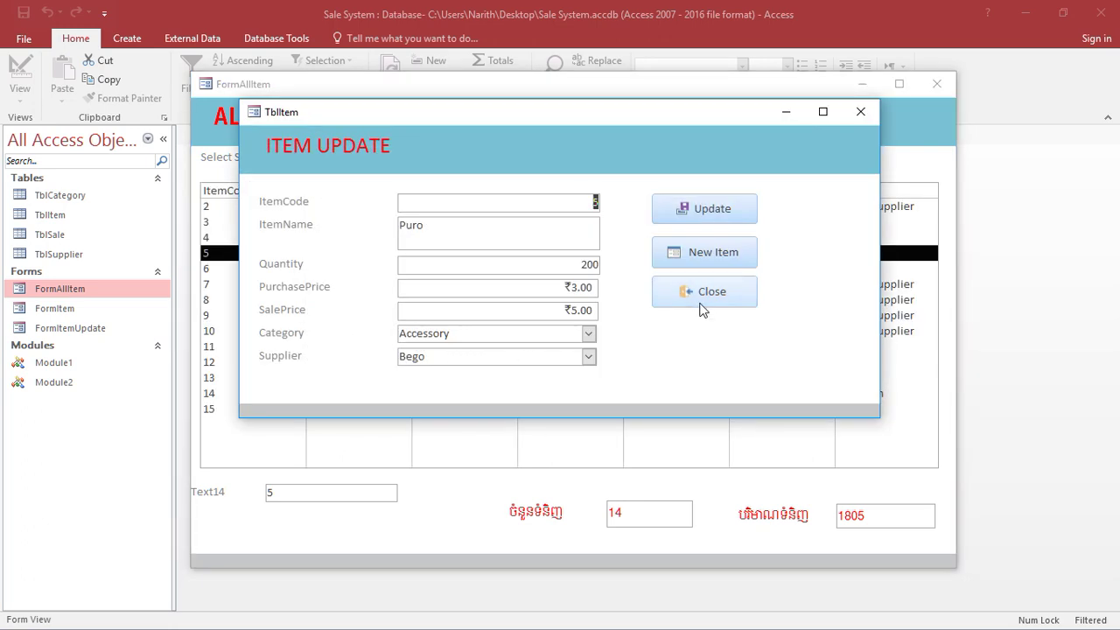
click(700, 302)
Select the tiger and certi rows and compare Text14 with the Item Update form opened from each.
click(323, 316)
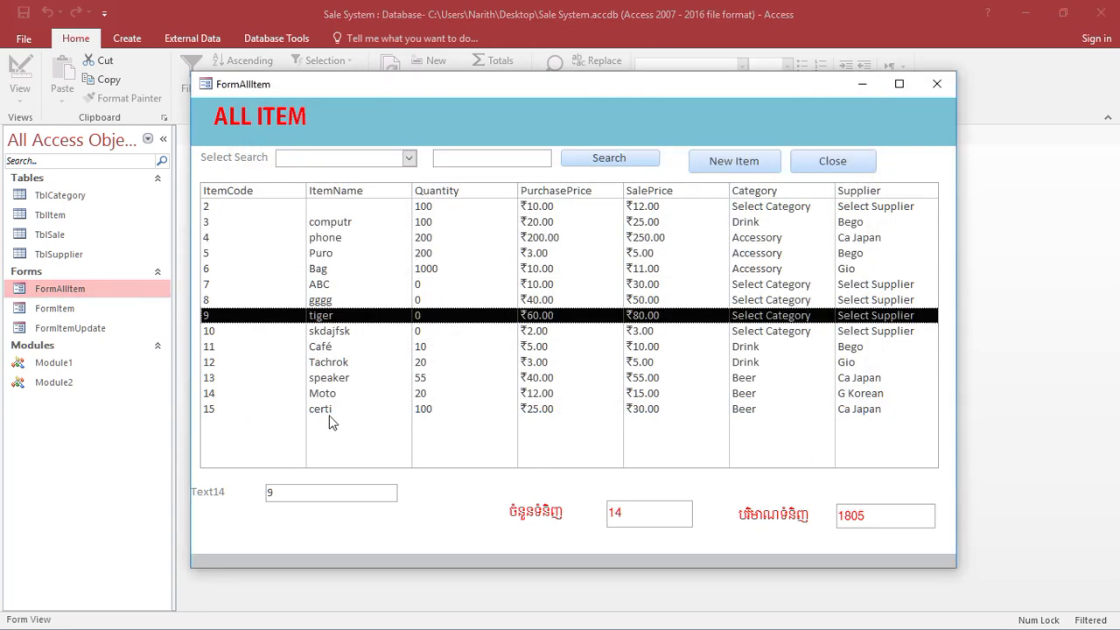
double_click(321, 316)
click(708, 305)
click(324, 408)
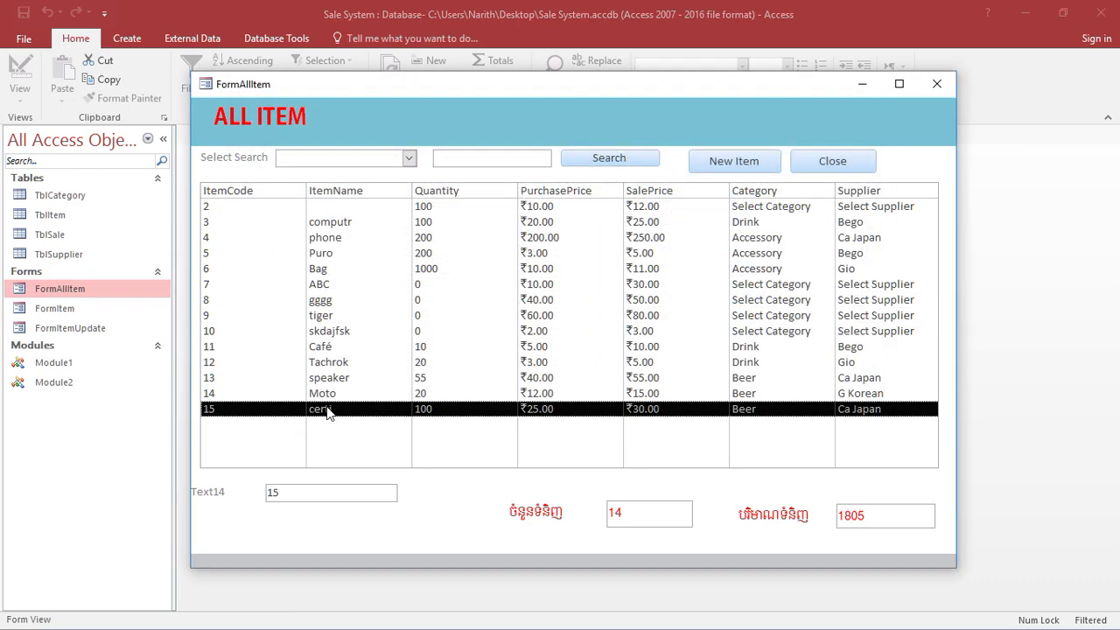
double_click(324, 408)
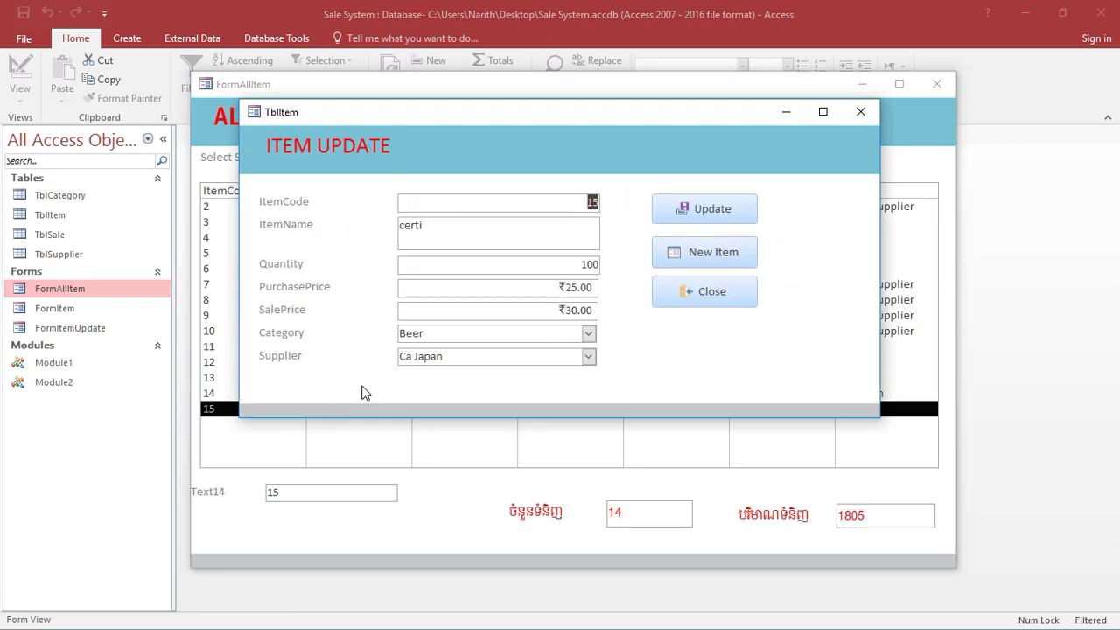
click(710, 291)
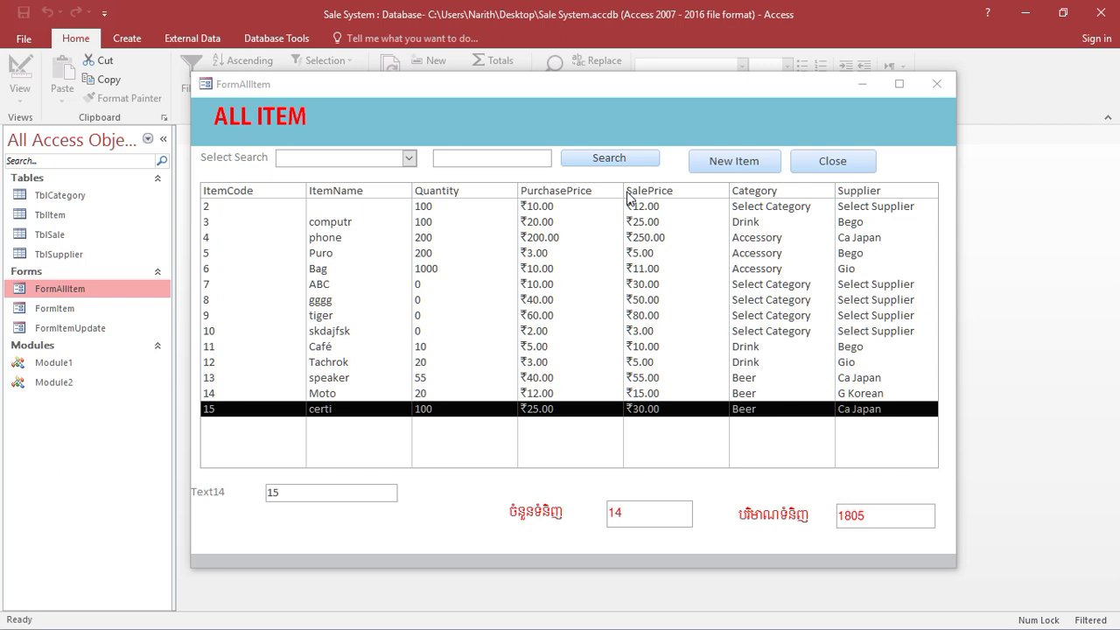
drag(527, 94, 561, 104)
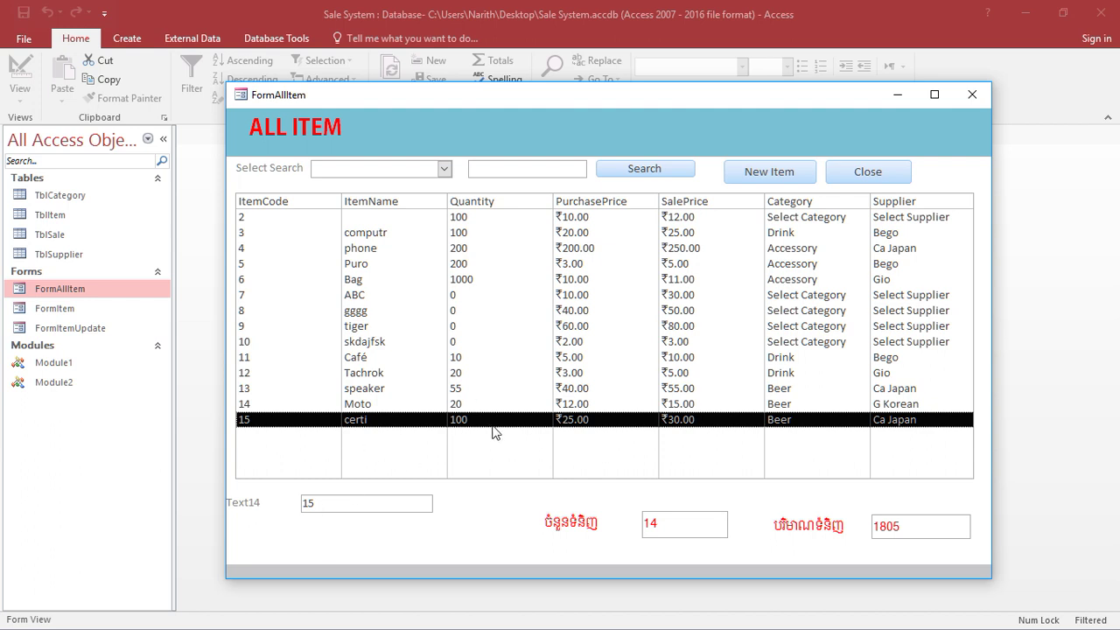
drag(584, 103, 547, 95)
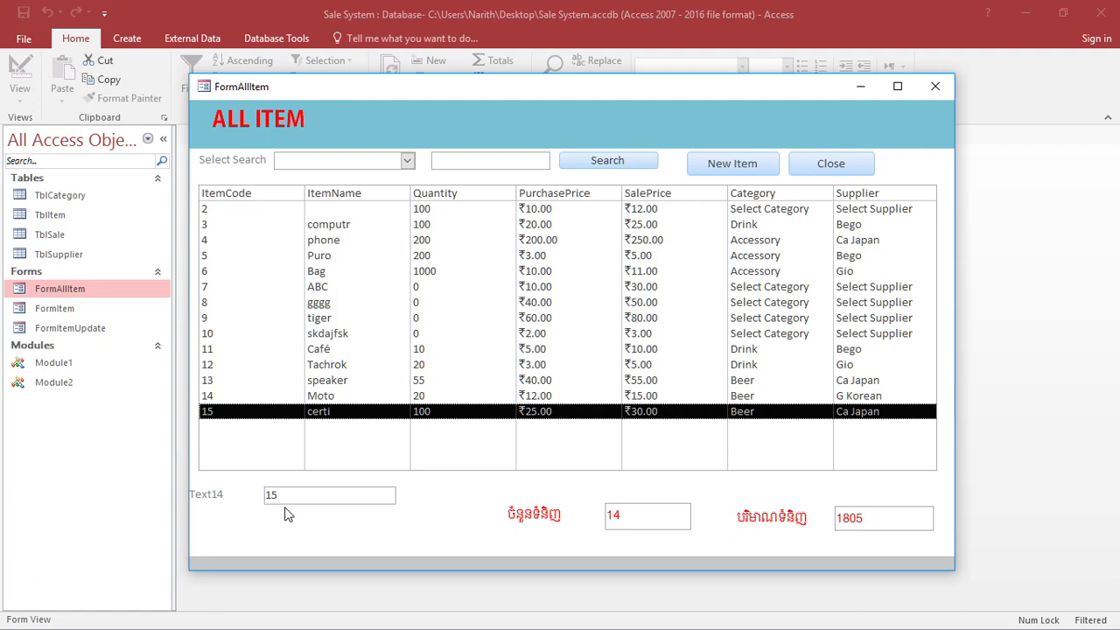
Switch FormAllItem to Design View, open its code and examine the ListAllItem_MouseMove procedure.
right_click(476, 115)
click(530, 163)
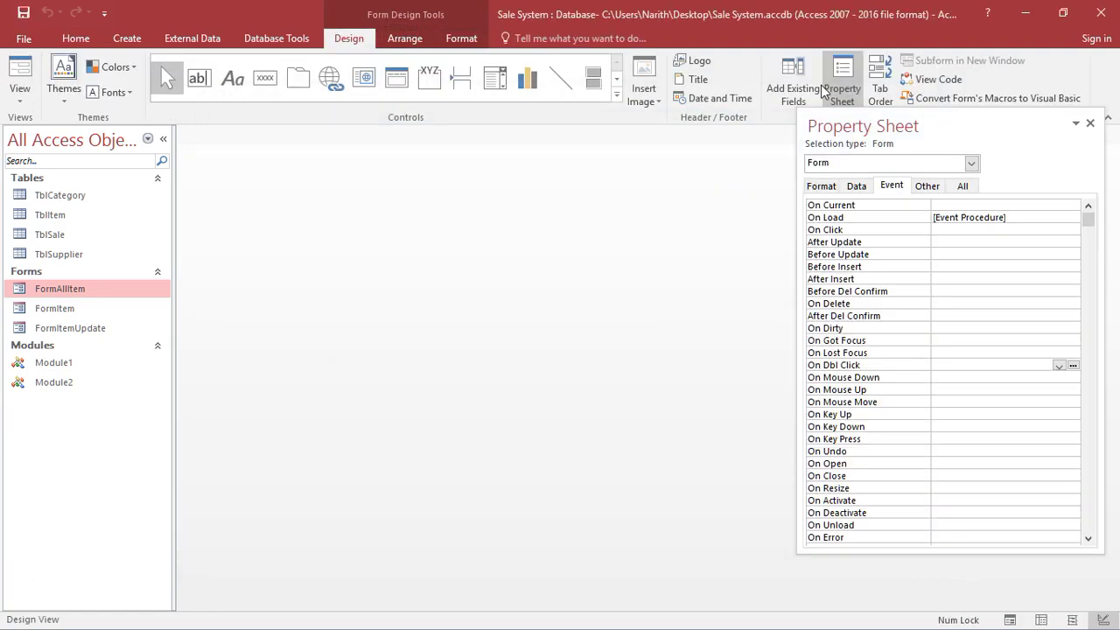
click(930, 80)
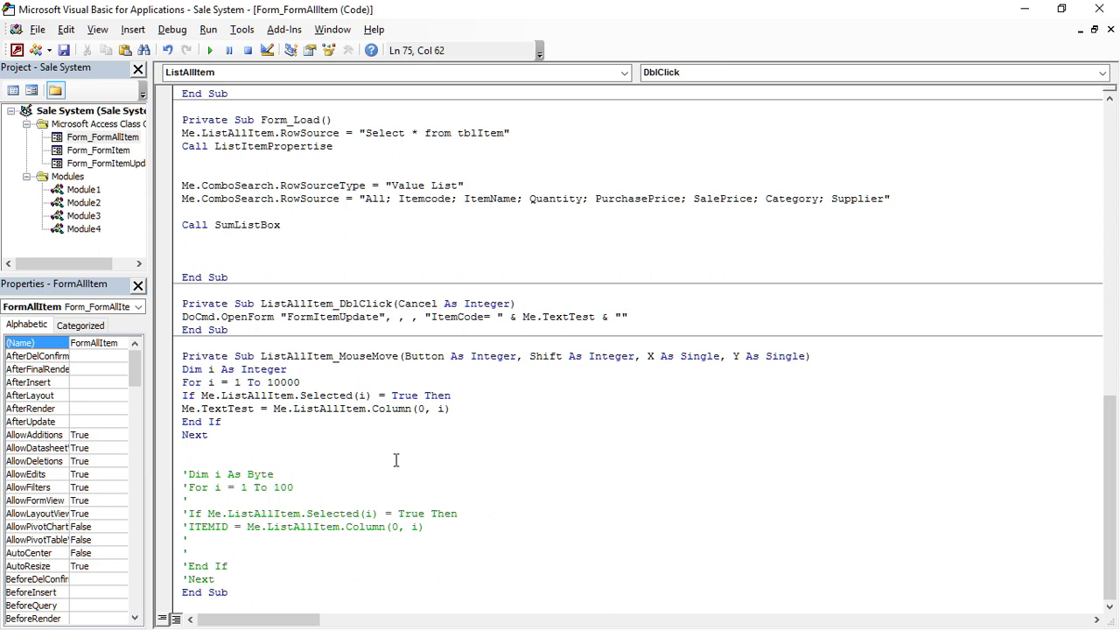
click(207, 369)
drag(182, 356, 261, 580)
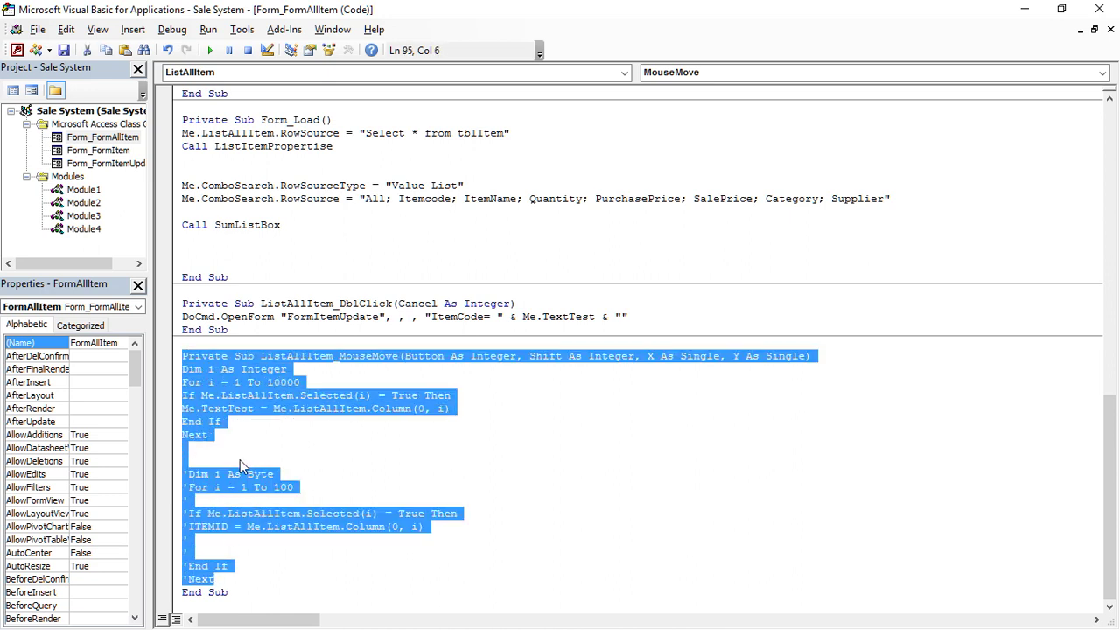
click(281, 409)
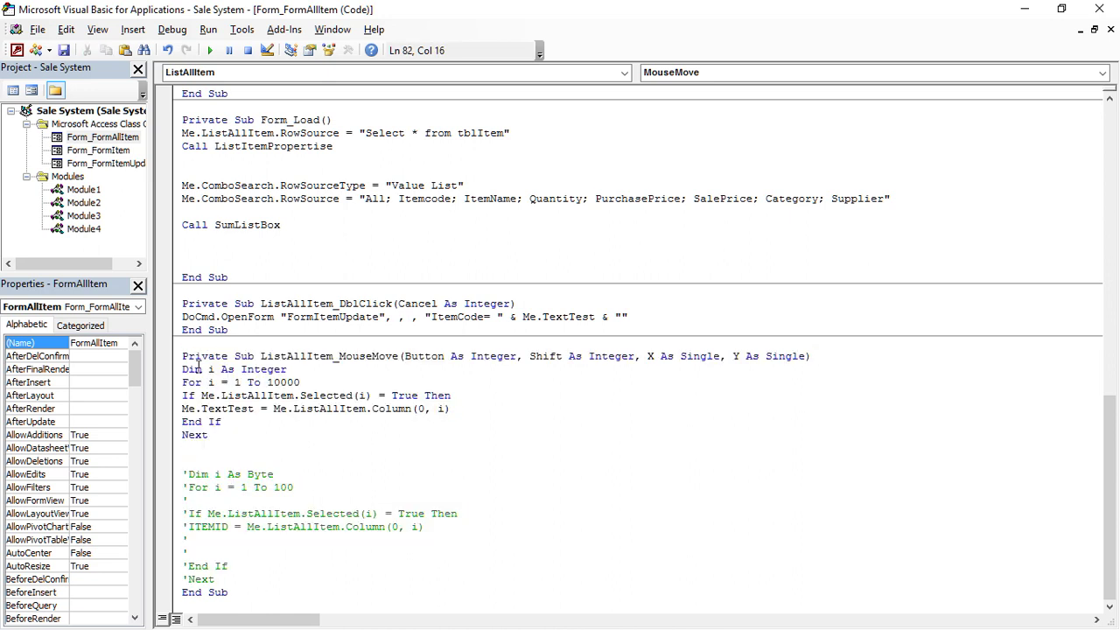
Examine the module-level declaration Dim ITEMID As Integer against the ListAllItem double-click and mouse-move procedures.
scroll(230, 525, up, 2)
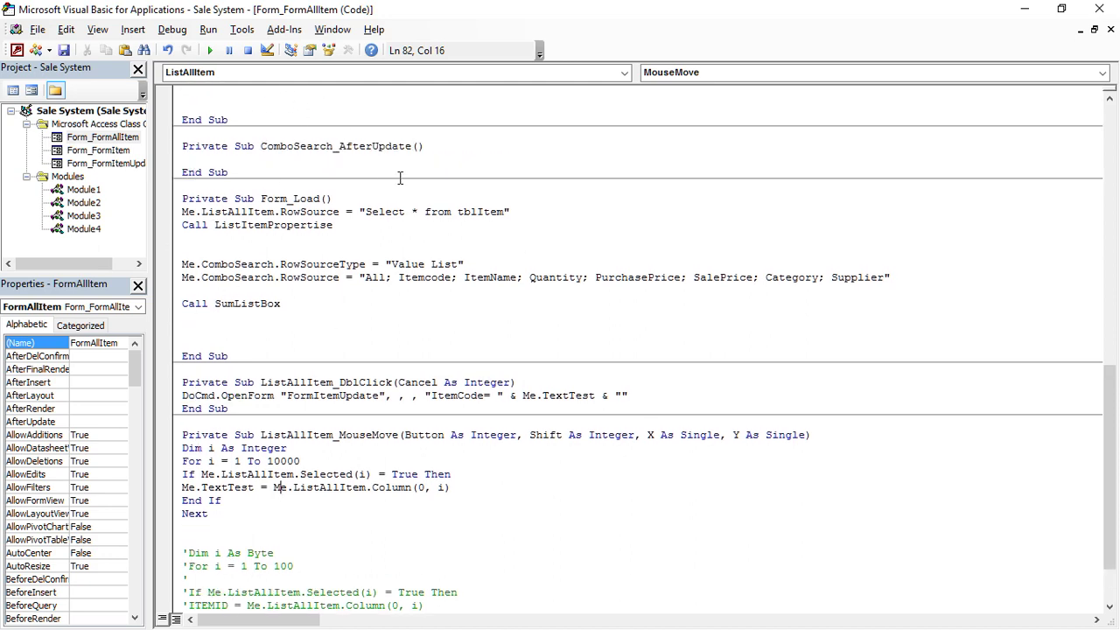
drag(1109, 464, 1109, 203)
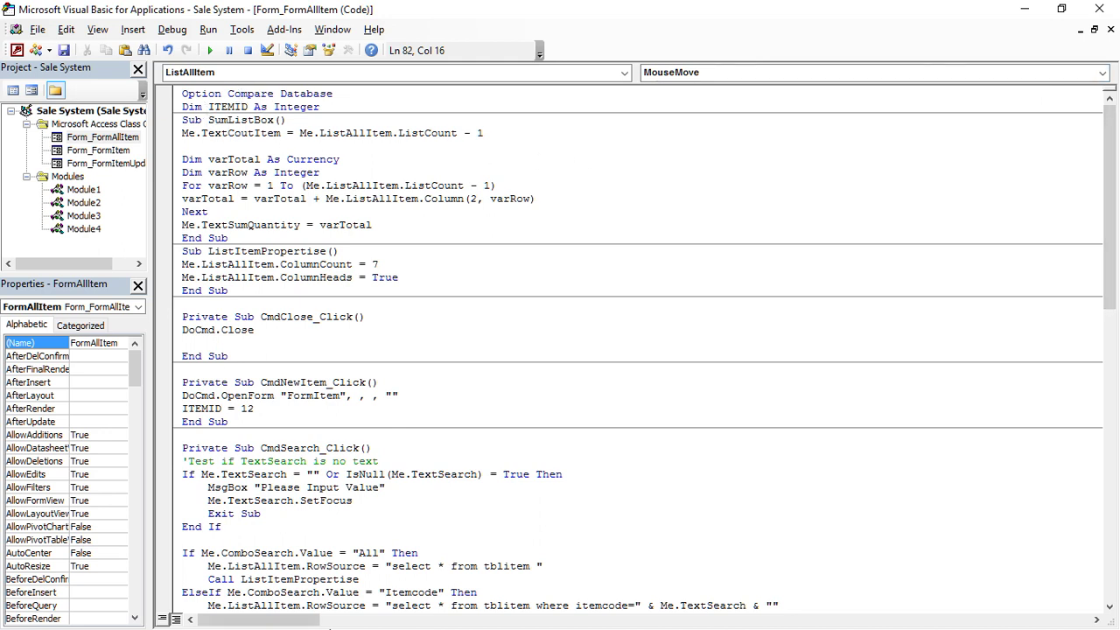
drag(184, 106, 320, 107)
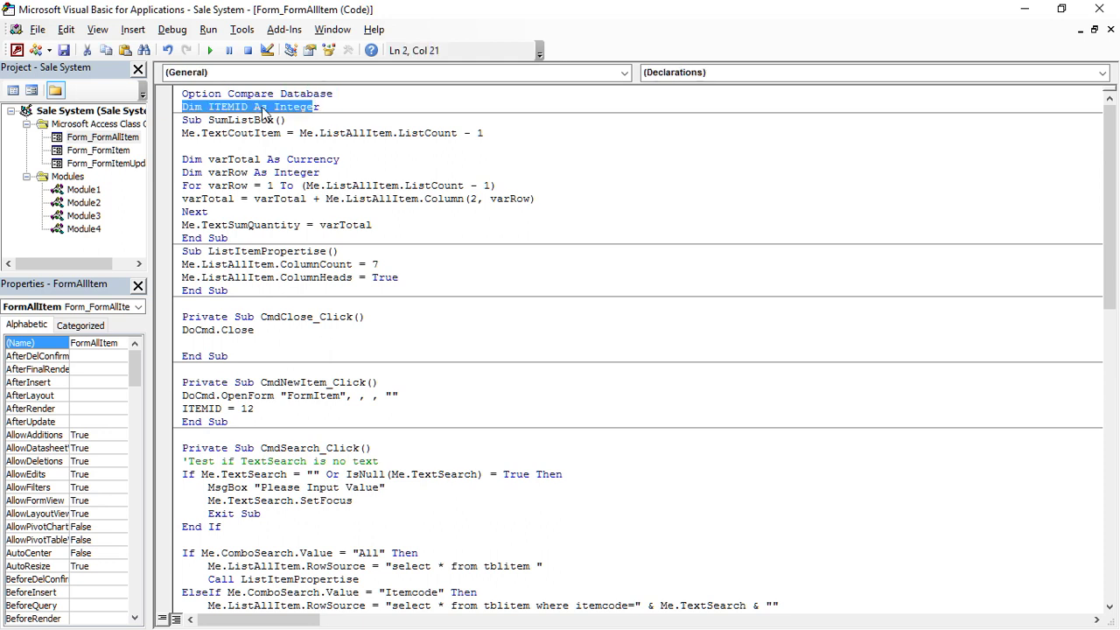
click(342, 107)
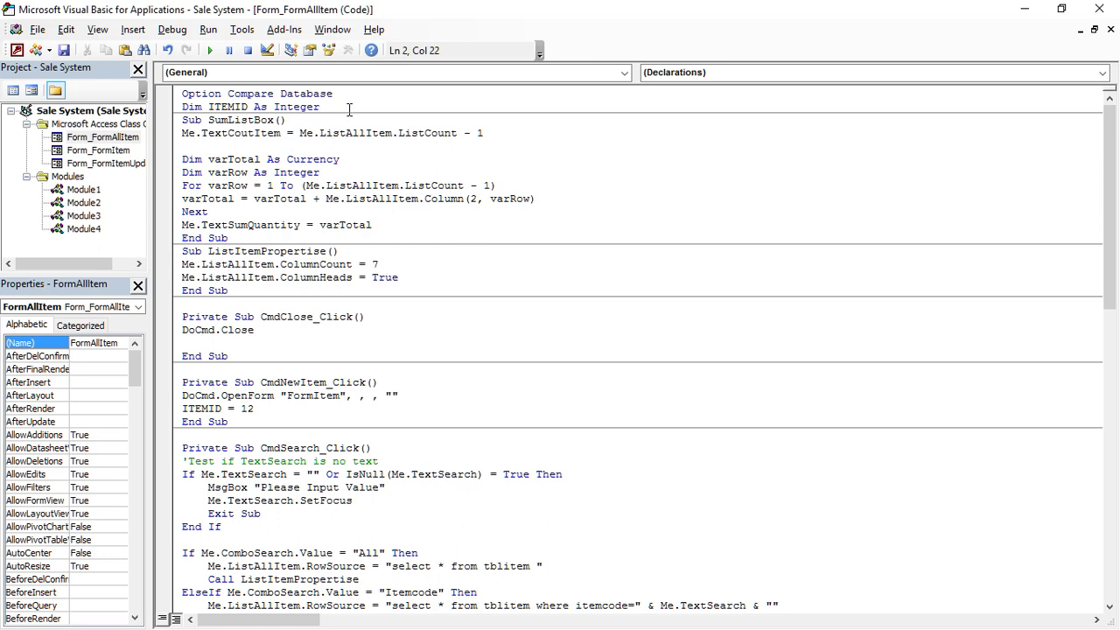
scroll(425, 433, down, 18)
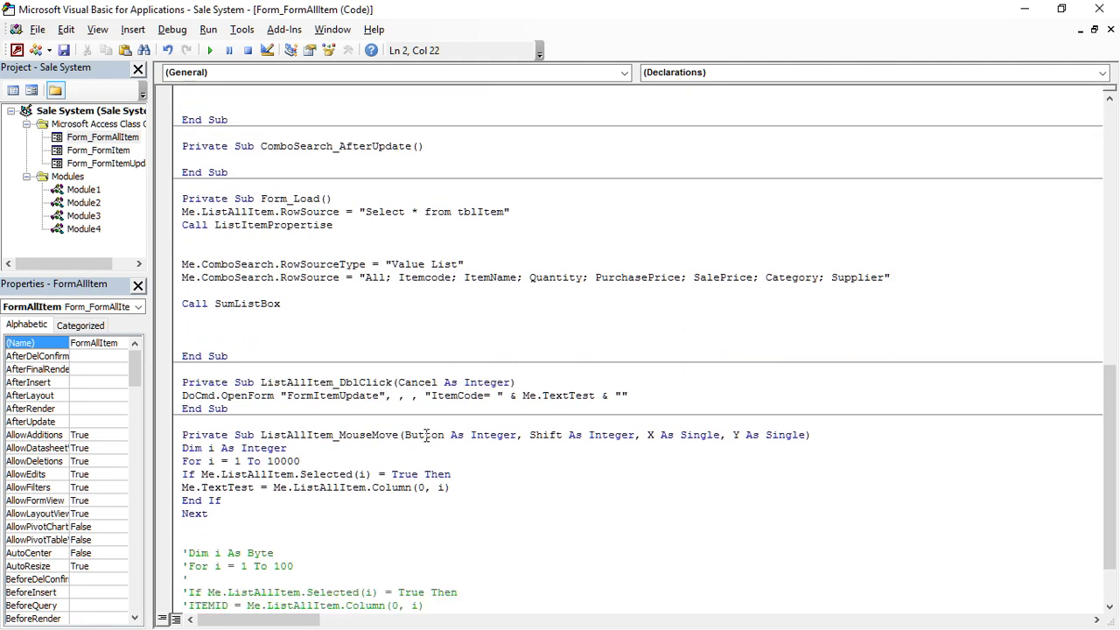
scroll(425, 435, down, 2)
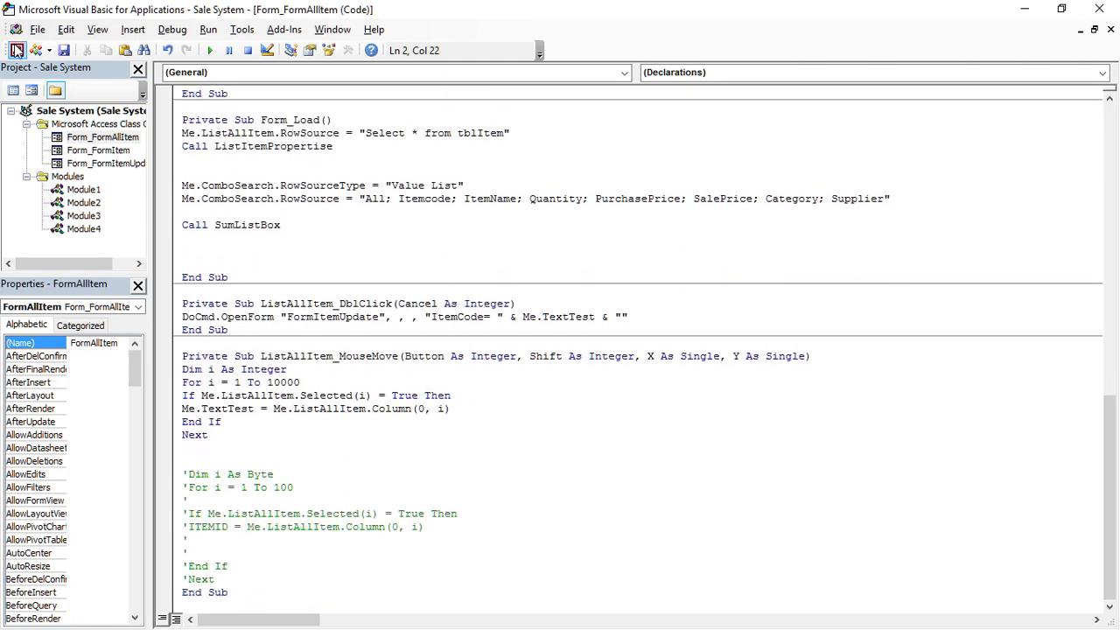
In ListAllItem's On Mouse Move procedure, replace Me.TextTest with ITEMID in the Column(0, i) assignment and delete the commented-out loop.
click(17, 50)
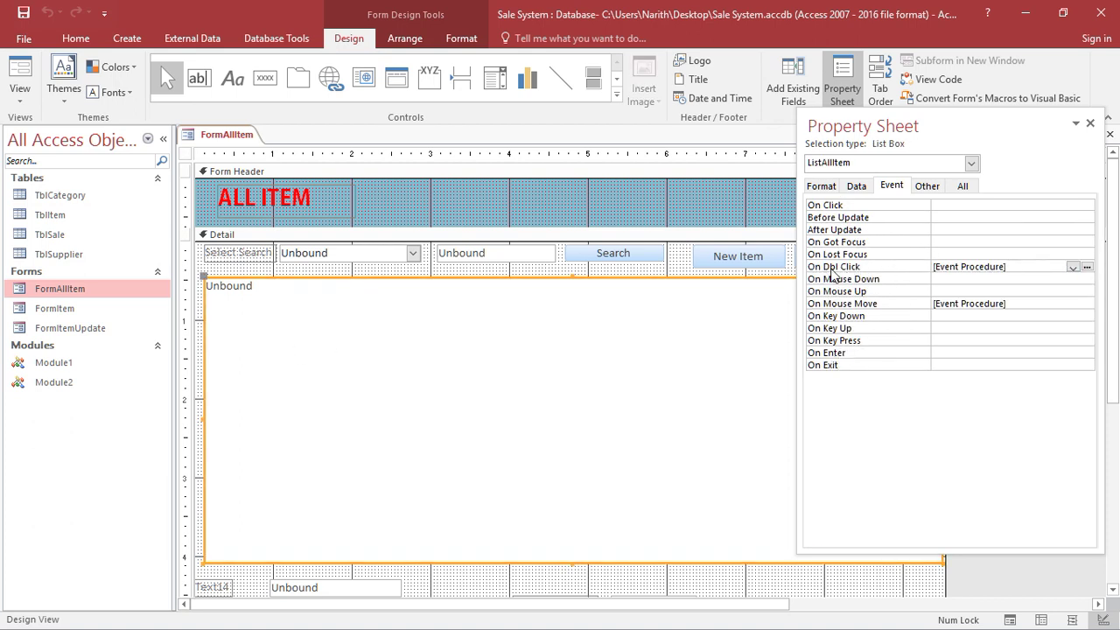
click(1075, 304)
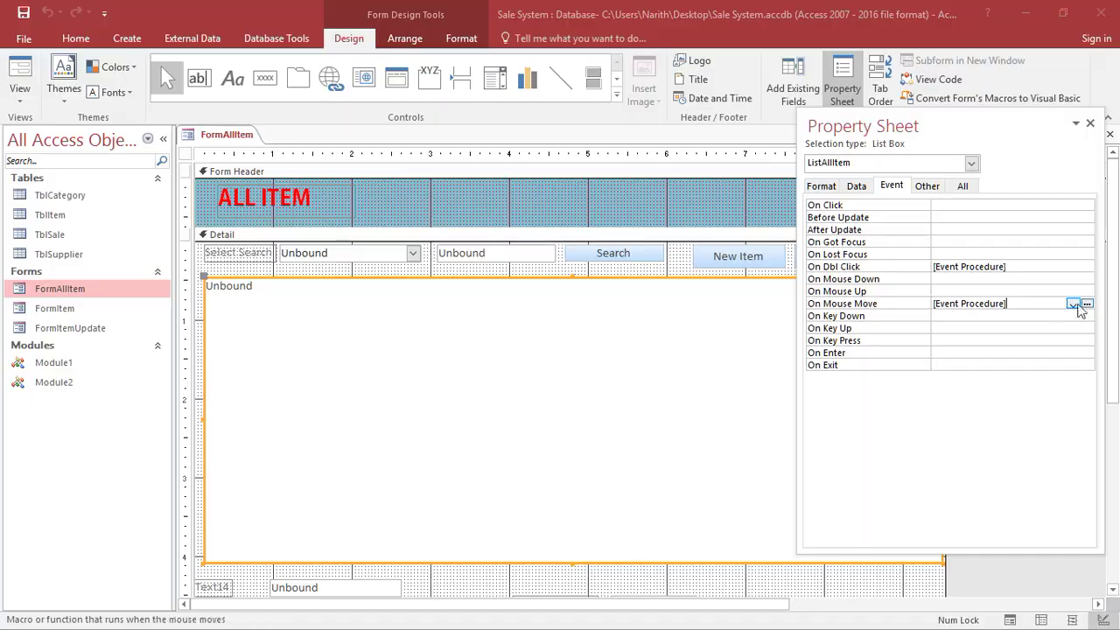
click(1086, 303)
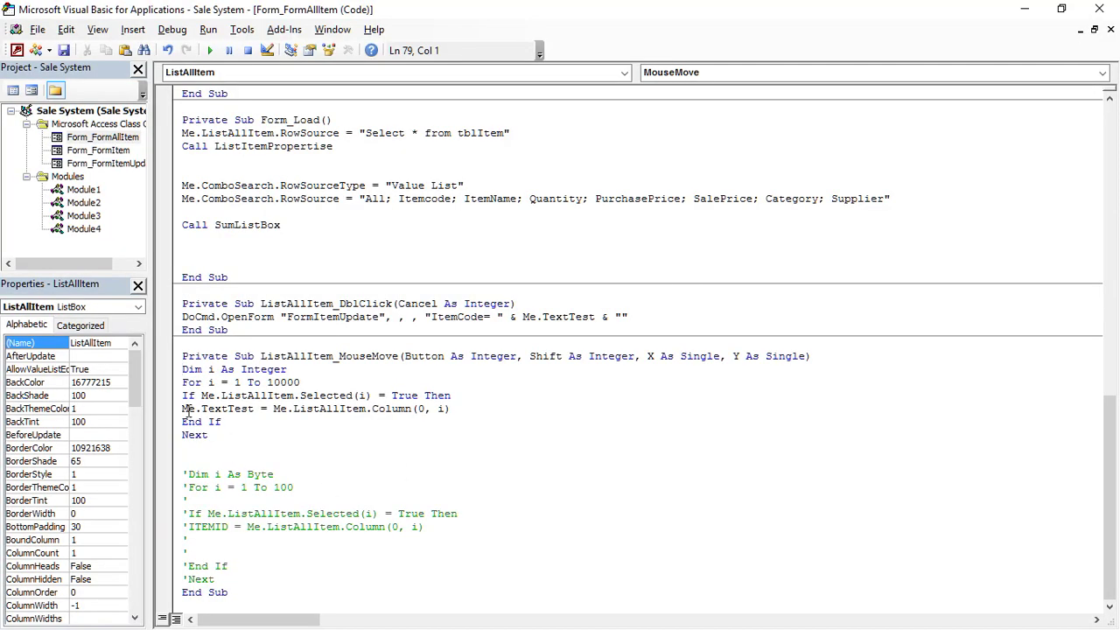
drag(183, 408, 254, 413)
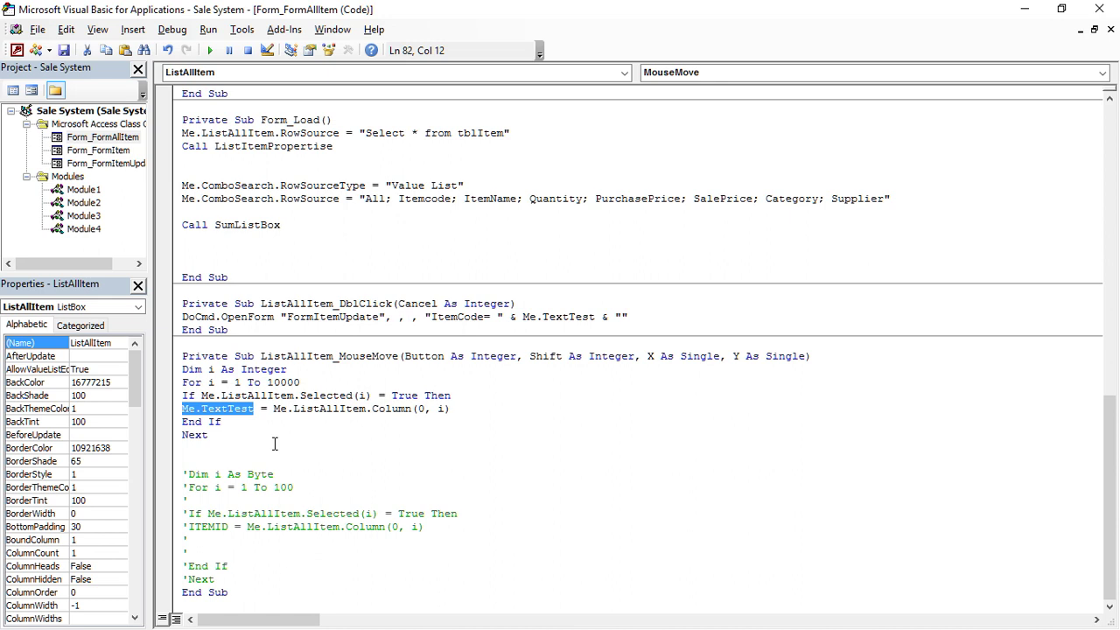
text(ITEMID)
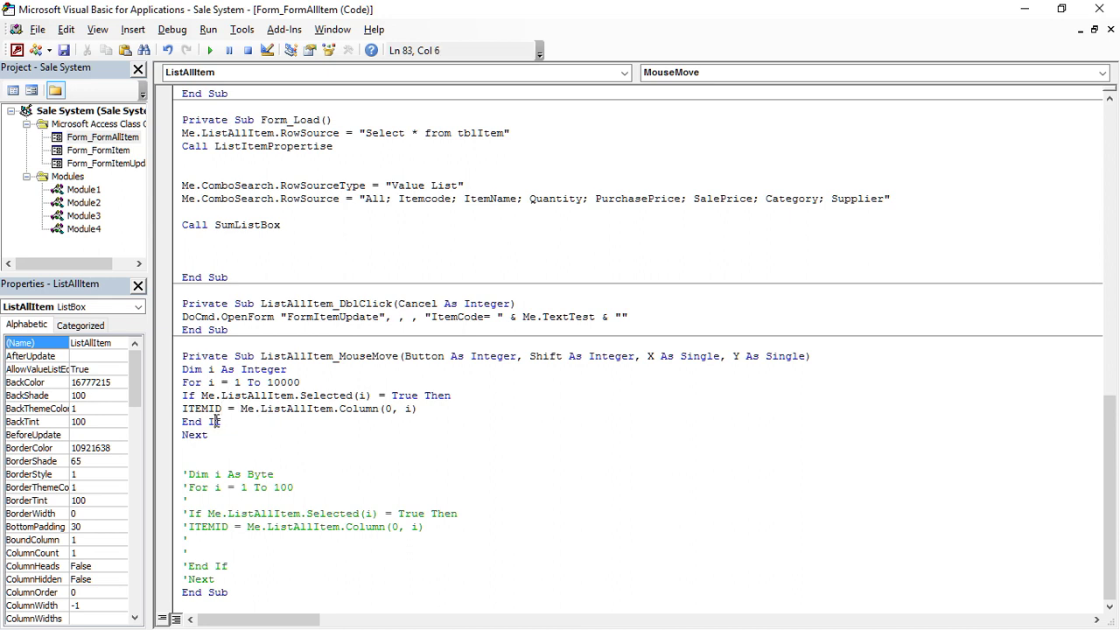
drag(182, 474, 257, 576)
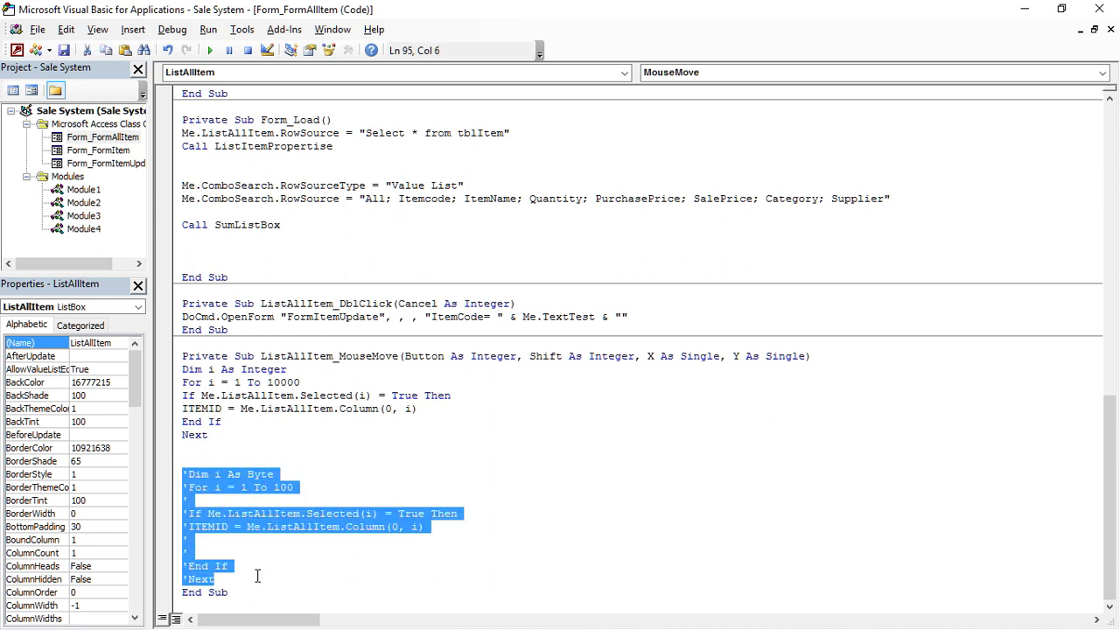
key(Delete)
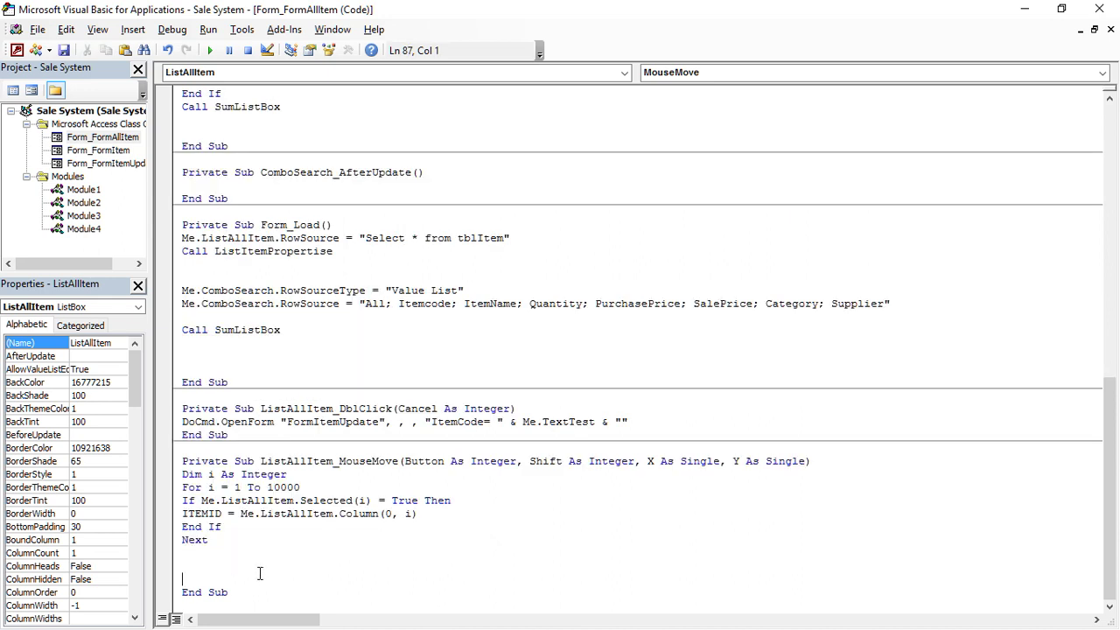
Show FormAllItem in Form View and select the skdajfsk, speaker and phone rows to check Text14.
click(16, 50)
click(20, 71)
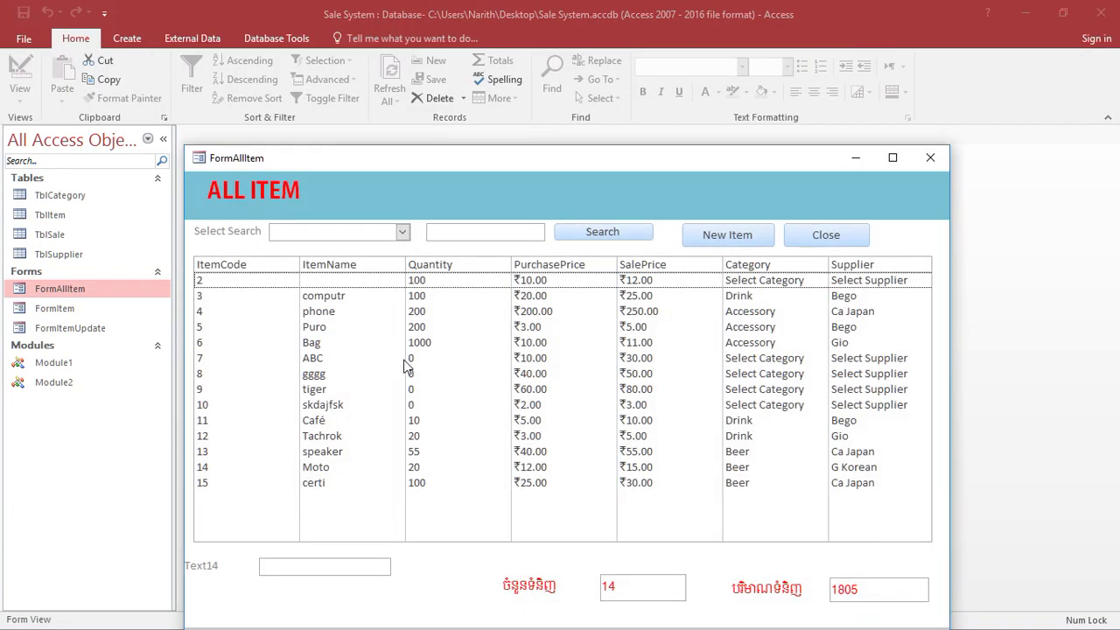
click(366, 407)
click(328, 456)
key(4)
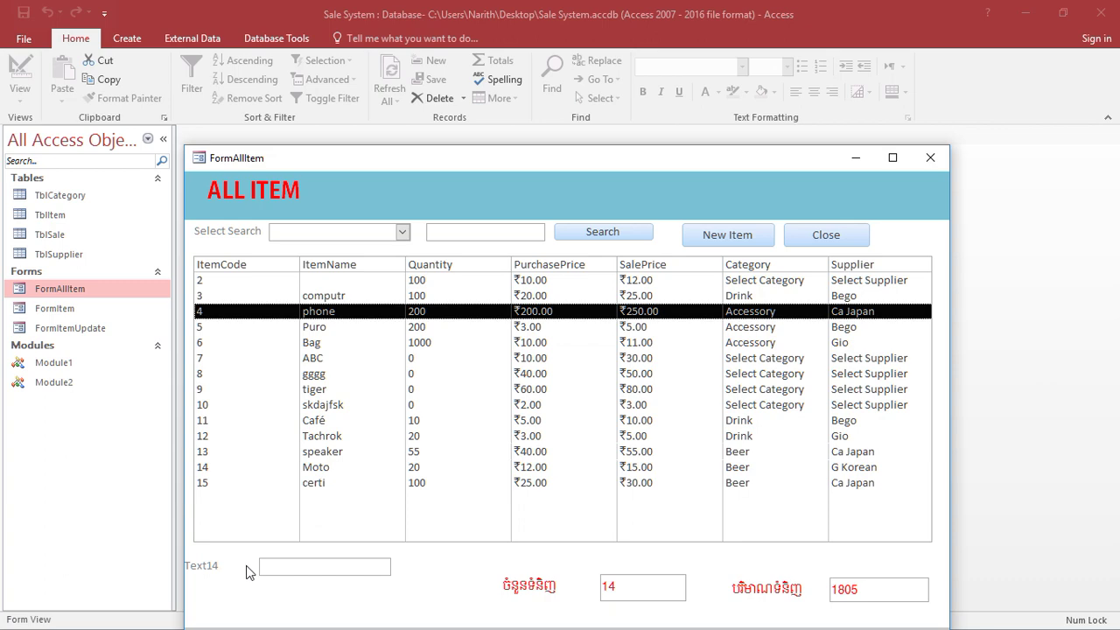
Delete the TextTest text box and its Text14 label from FormAllItem in Design View, and return to Form View.
right_click(379, 177)
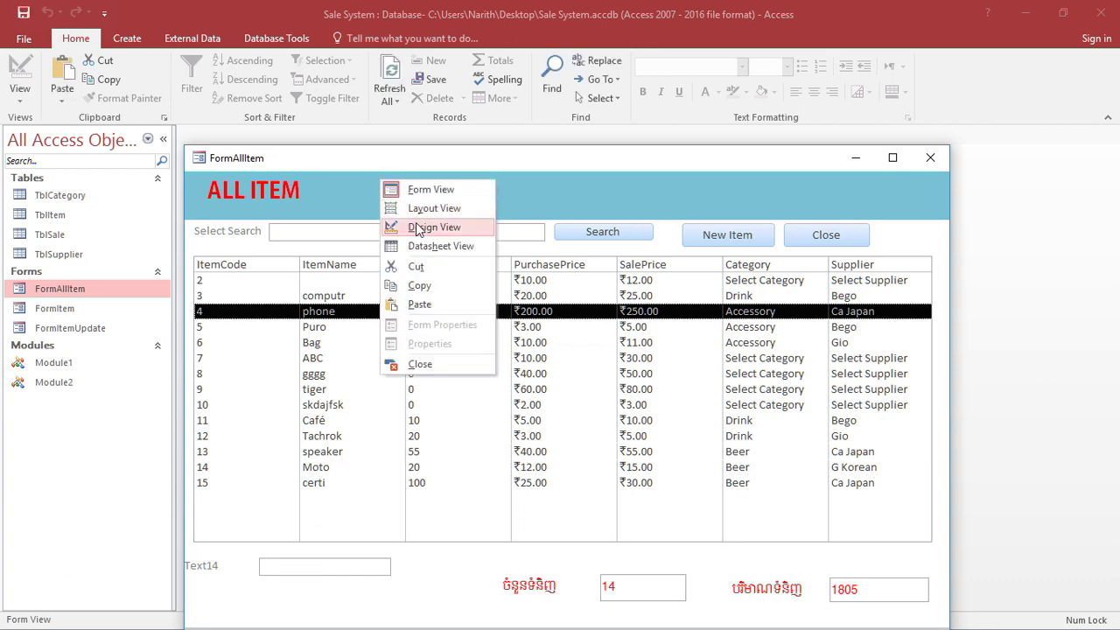
click(418, 225)
click(330, 580)
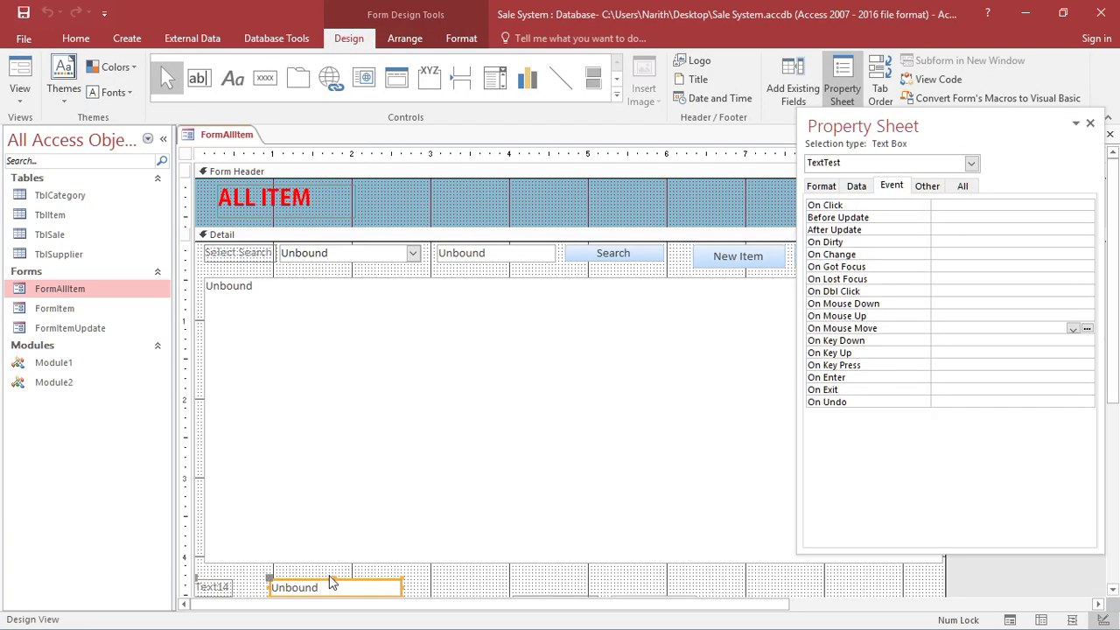
click(19, 88)
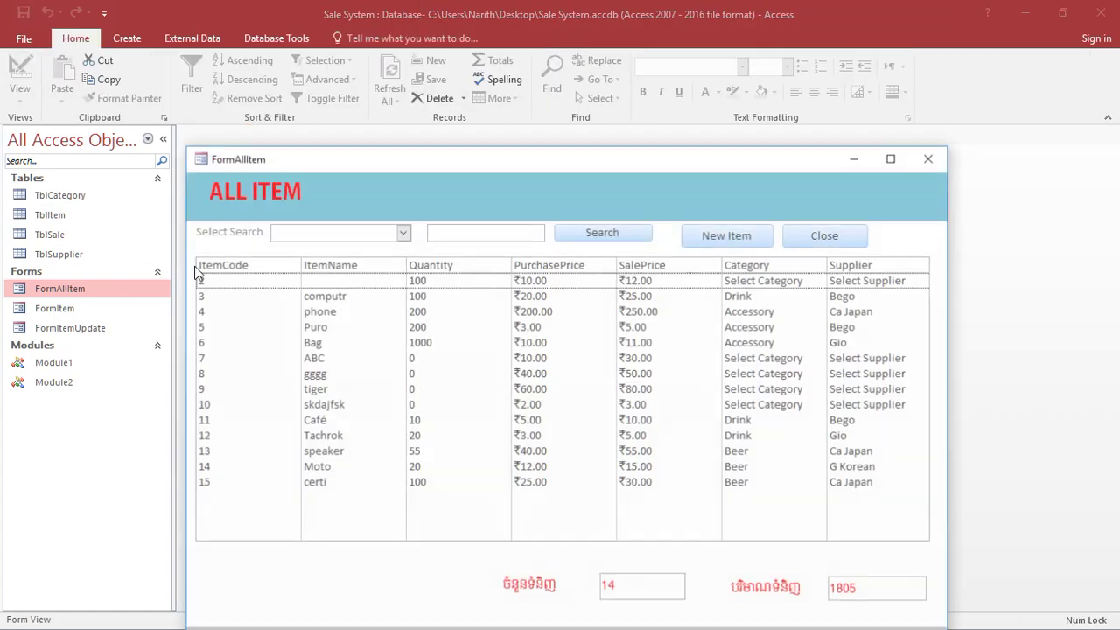
Test opening the gggg row from ListAllItem, dismiss the compile error and reset the halted code.
double_click(252, 376)
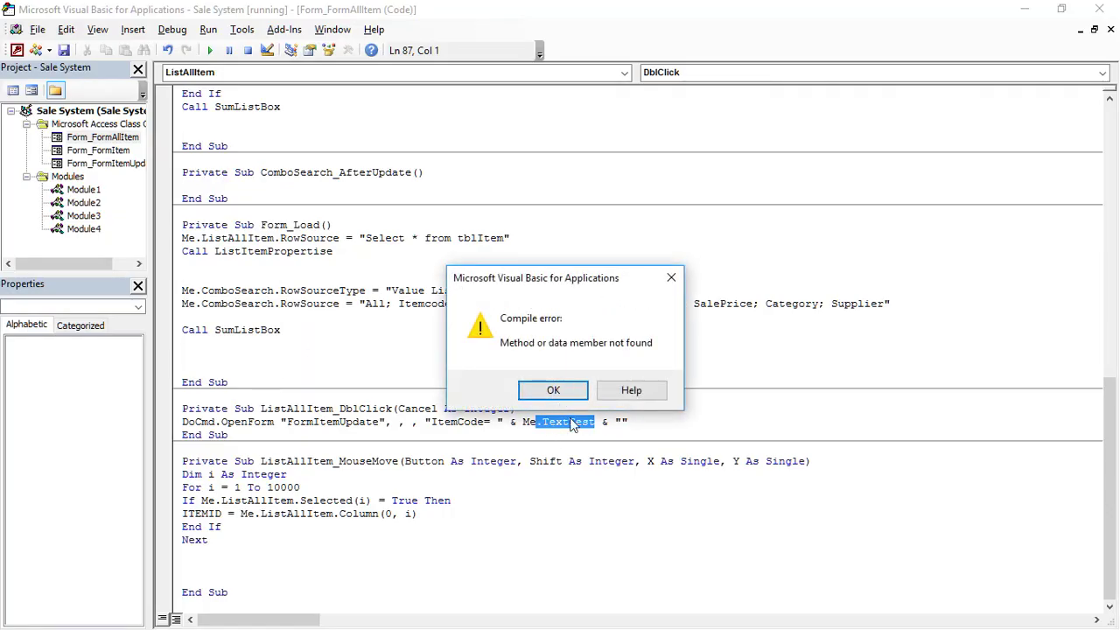
click(546, 391)
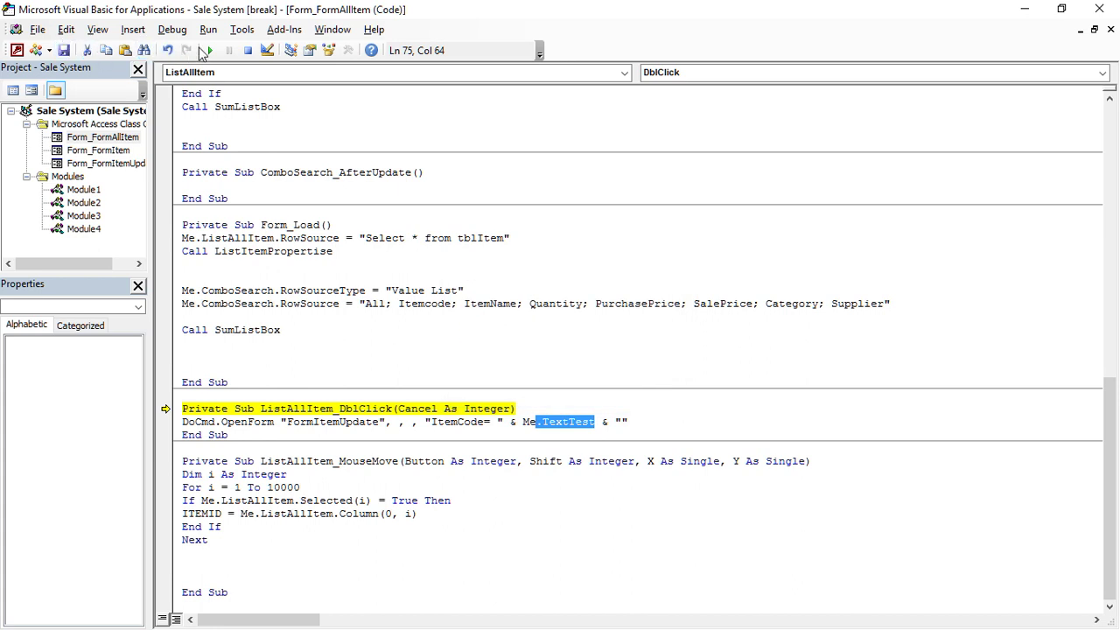
click(249, 50)
click(17, 50)
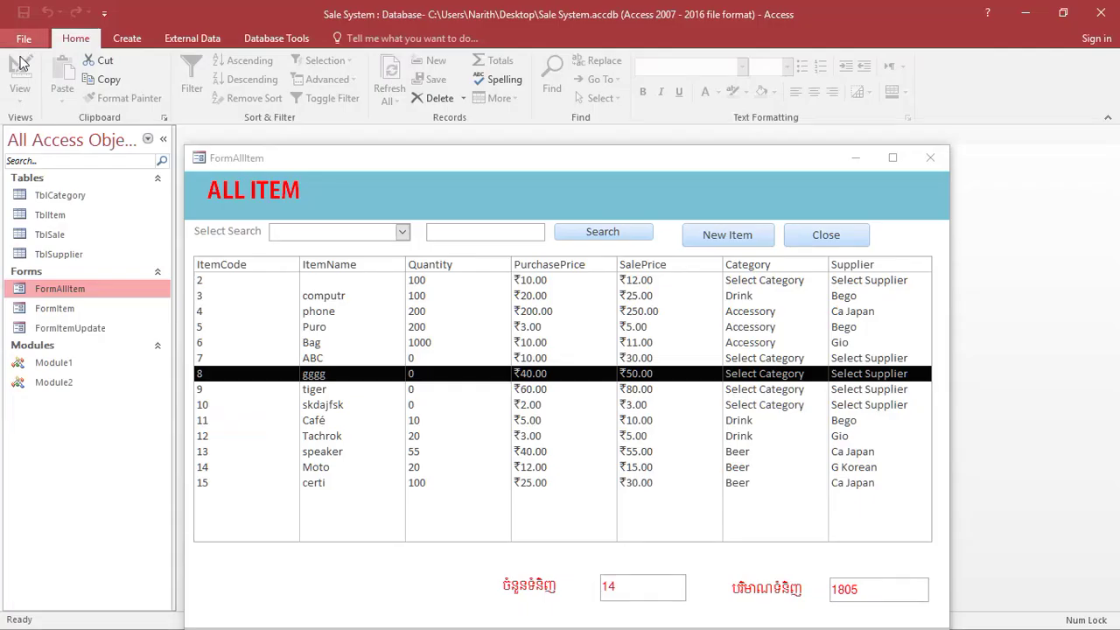
In FormAllItem's ListAllItem_DblClick procedure, replace Me.TextTest with ITEMID in the DoCmd.OpenForm condition.
right_click(425, 204)
click(465, 248)
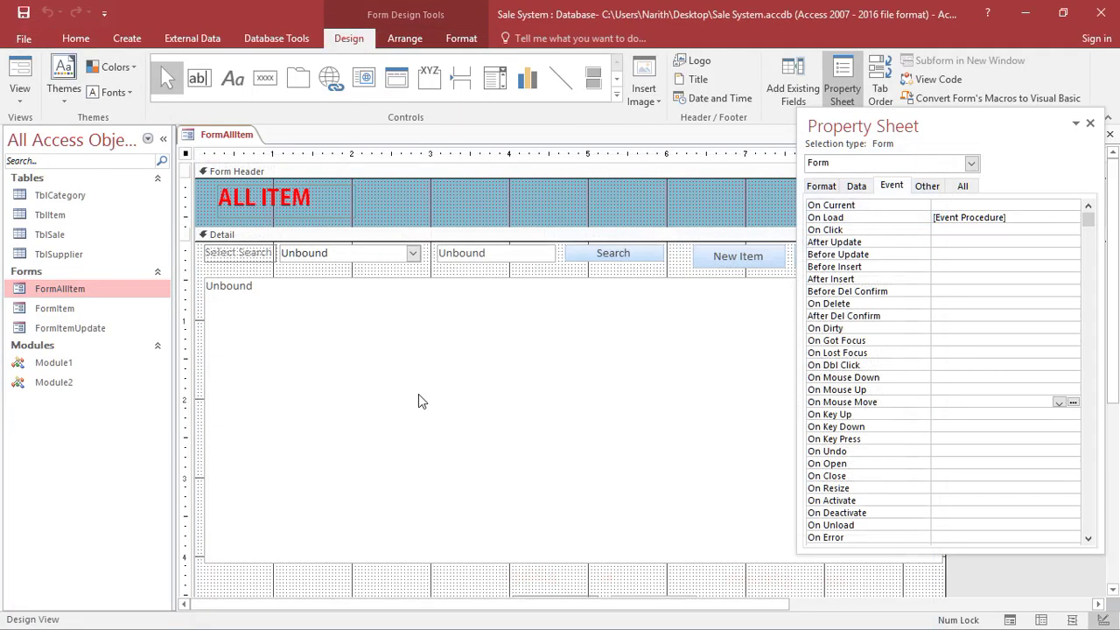
click(304, 342)
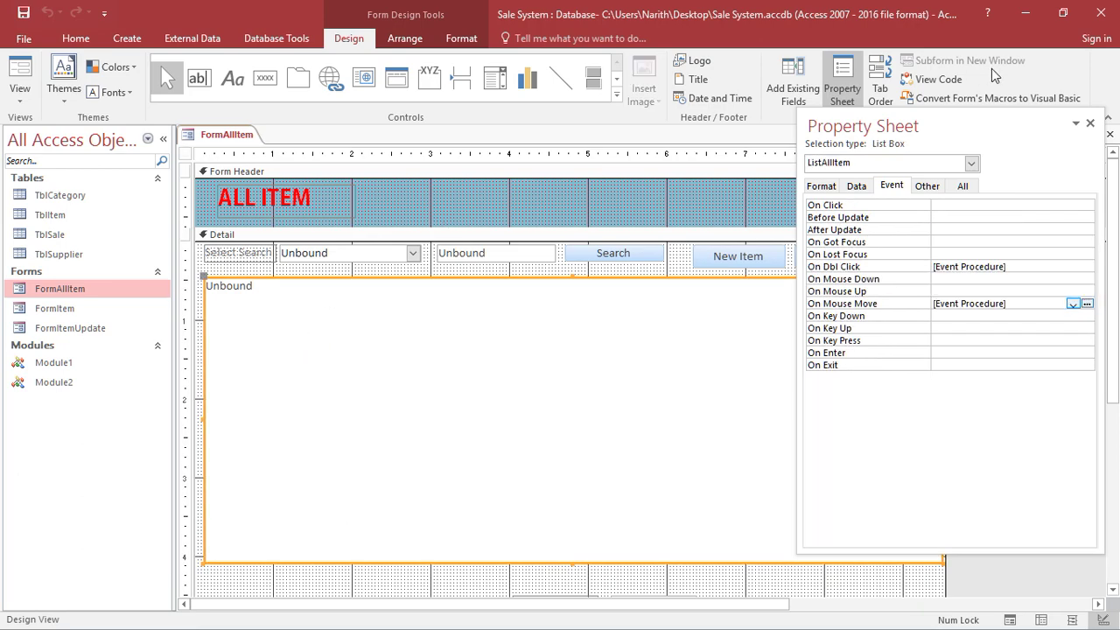
click(962, 79)
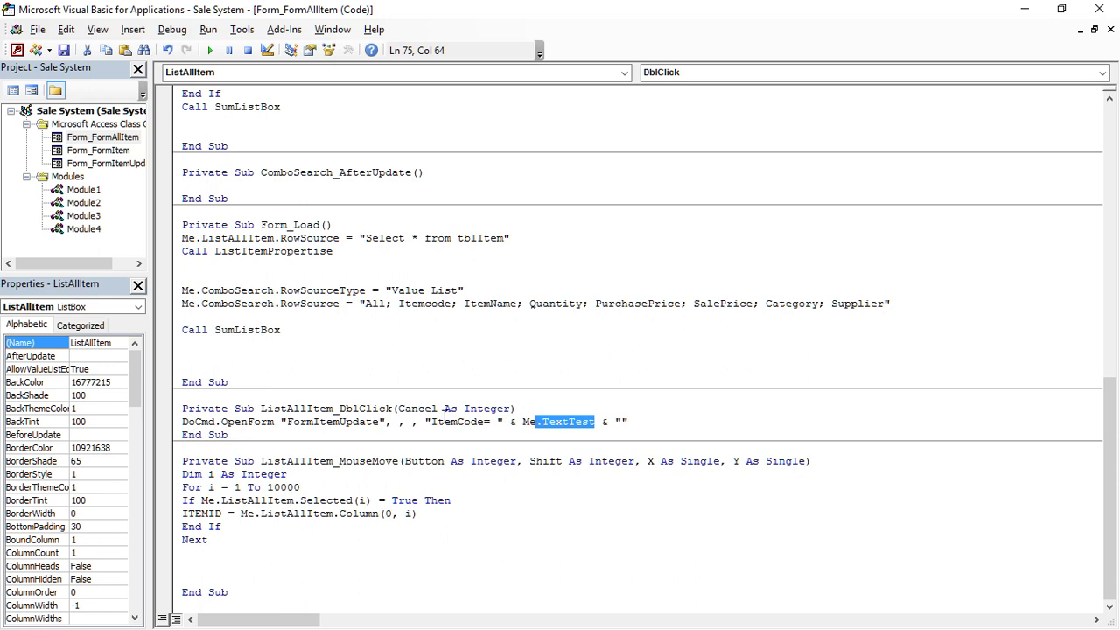
drag(522, 422, 595, 423)
text(ITEMI)
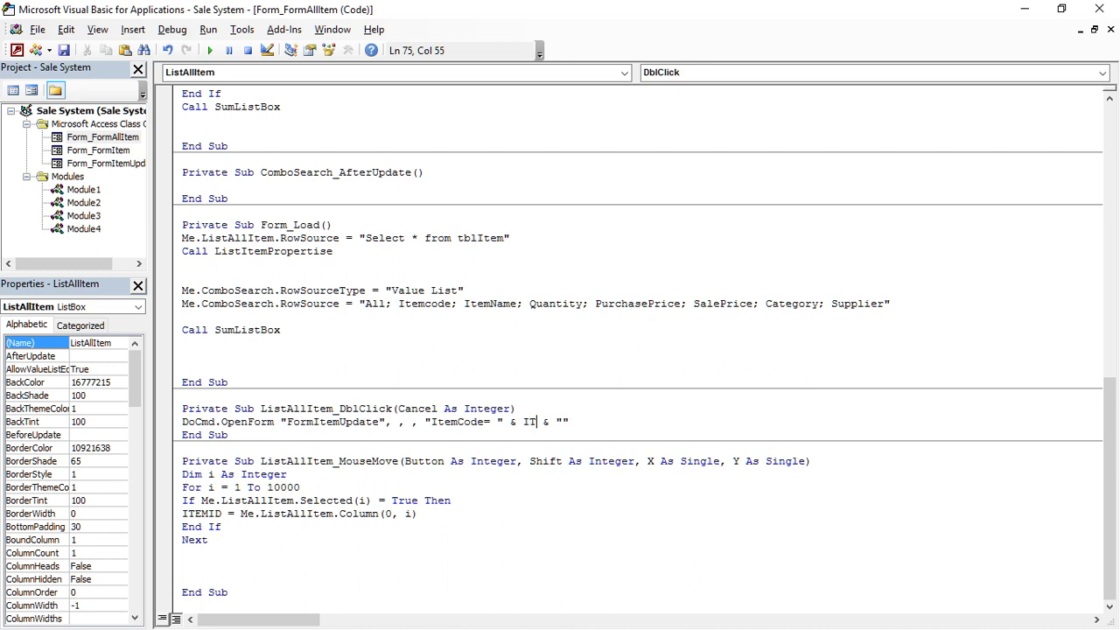
text(D)
Show FormAllItem in Form View and test opening the gggg and Moto rows in the item update form, closing it each time.
click(17, 50)
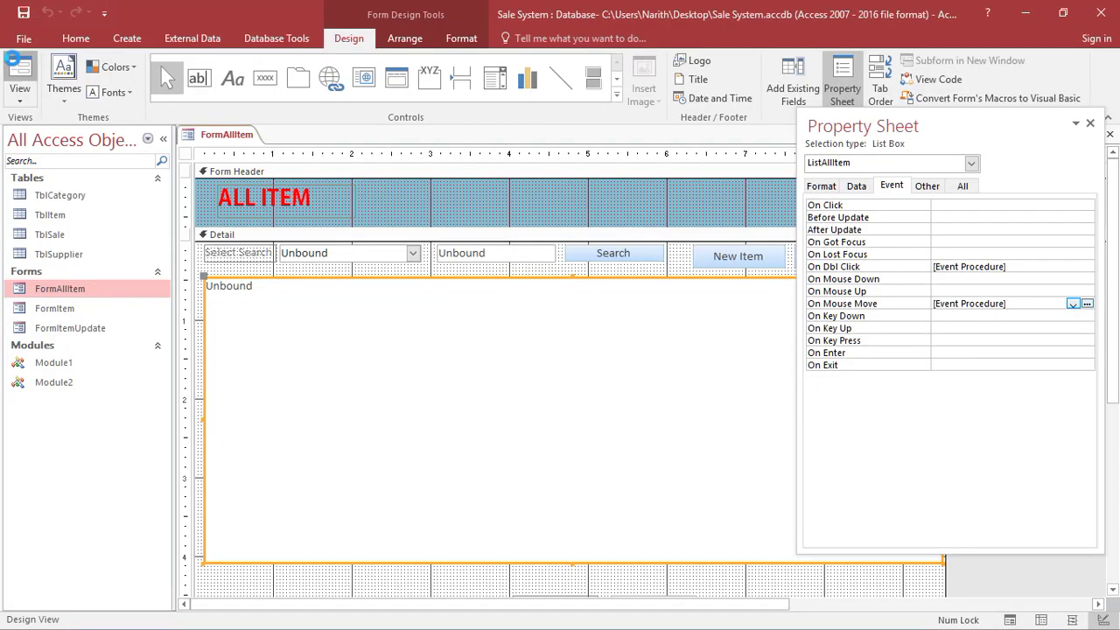
click(15, 64)
drag(367, 156, 379, 41)
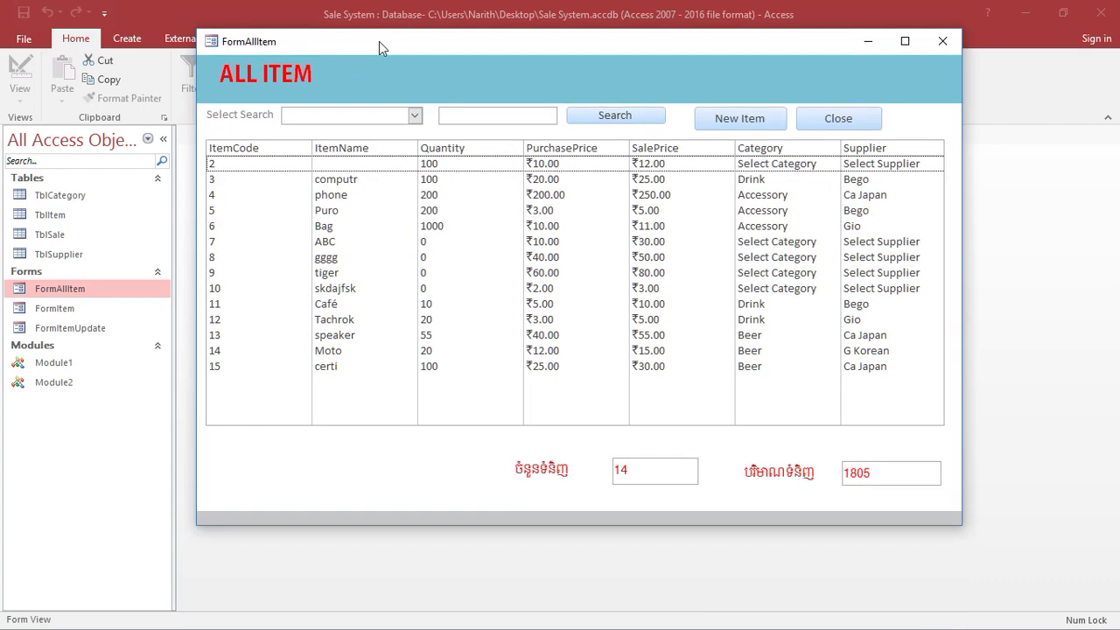
double_click(379, 259)
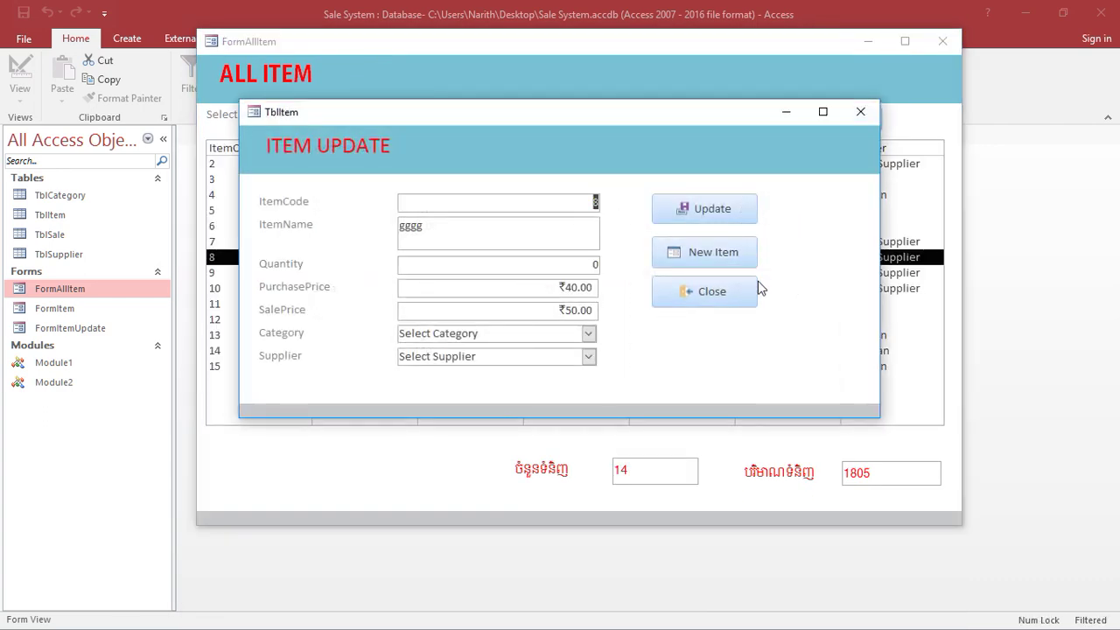
click(742, 294)
double_click(340, 352)
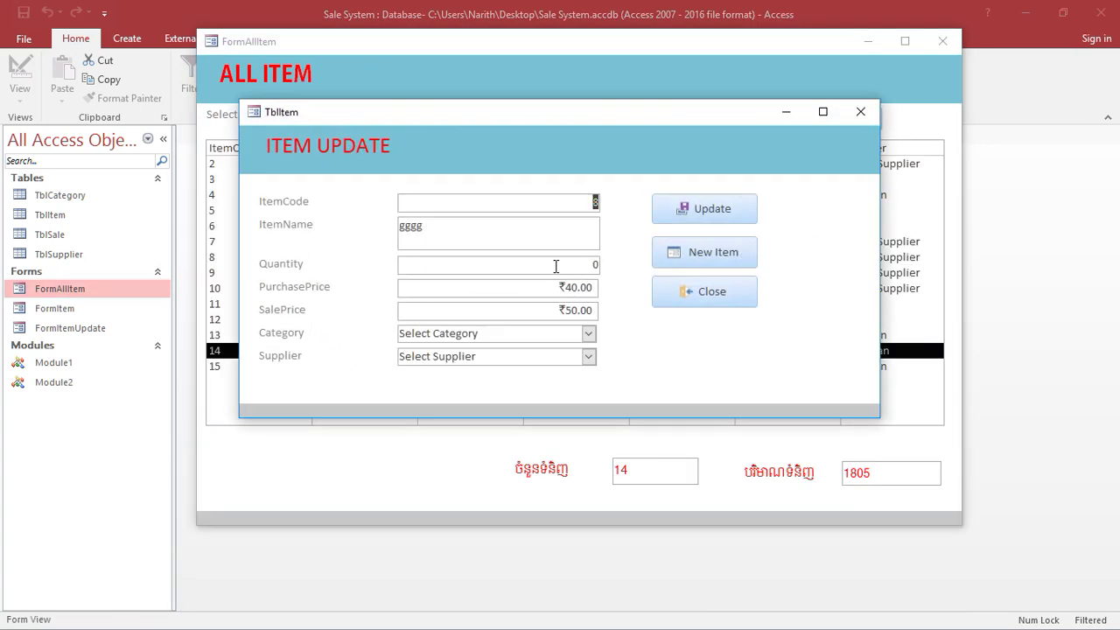
click(722, 300)
Select several ListAllItem rows and test opening the Moto and tiger records in the update form, closing it after each.
click(324, 305)
click(311, 263)
click(372, 180)
click(325, 350)
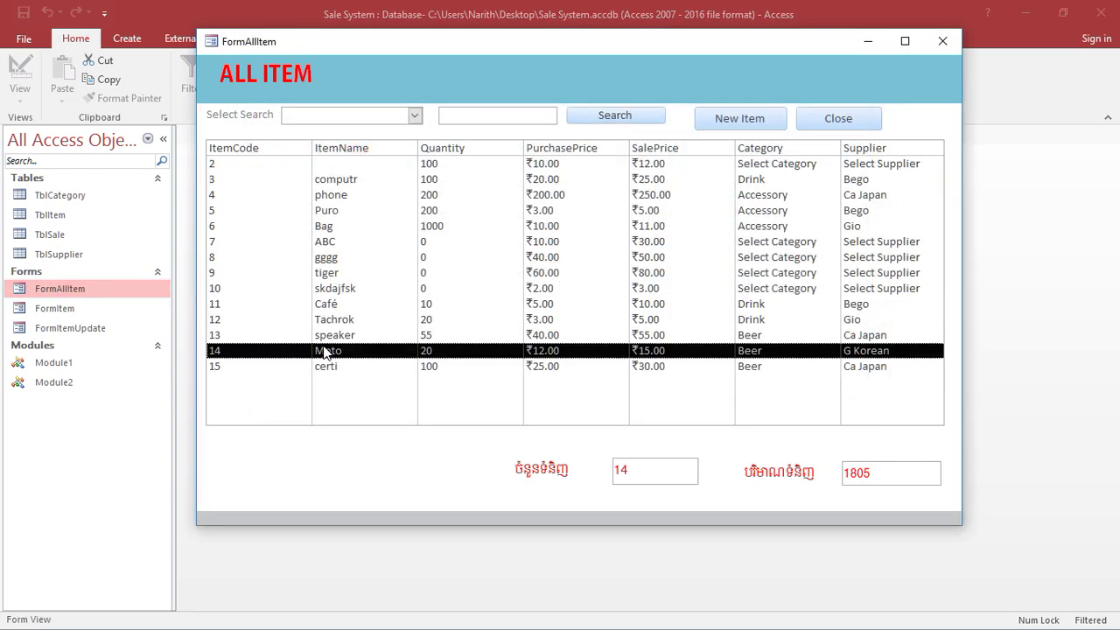
double_click(325, 350)
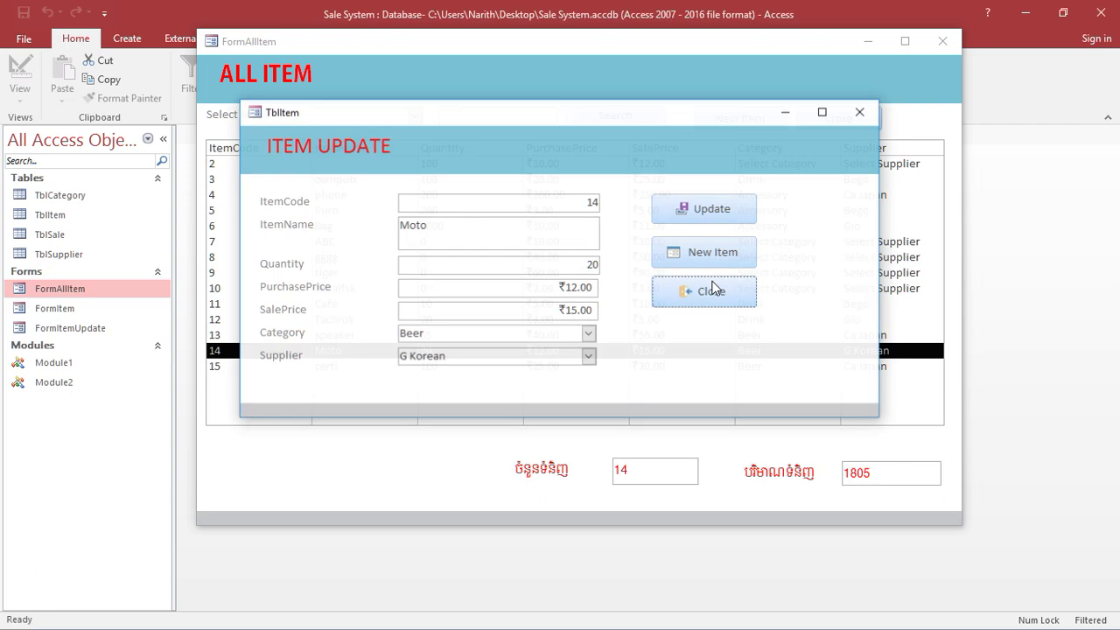
click(681, 295)
click(549, 279)
double_click(550, 278)
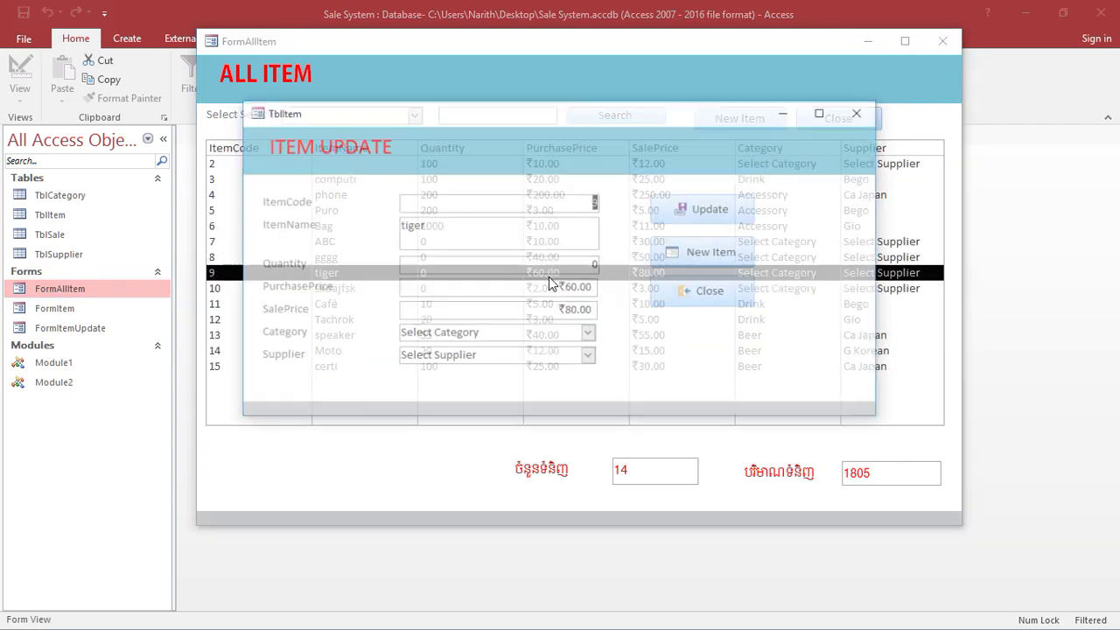
click(666, 295)
Maximize the FormAllItem window, test opening the Bag row in the update form, and close that form.
mouse_move(571, 37)
mouse_down()
mouse_move(577, 99)
mouse_move(576, 24)
mouse_up()
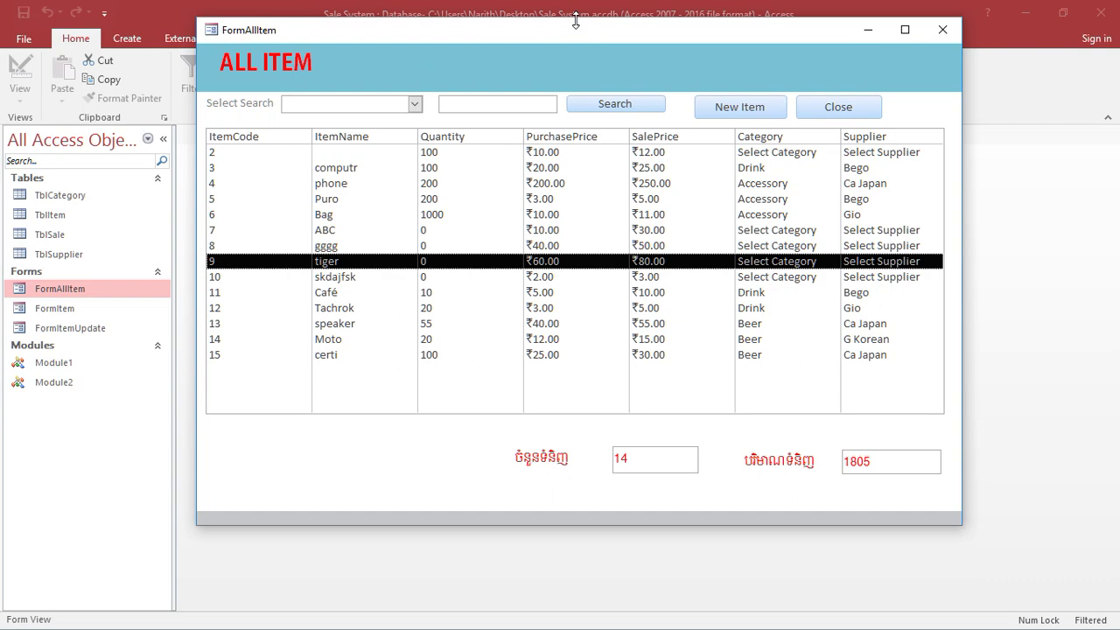
click(903, 30)
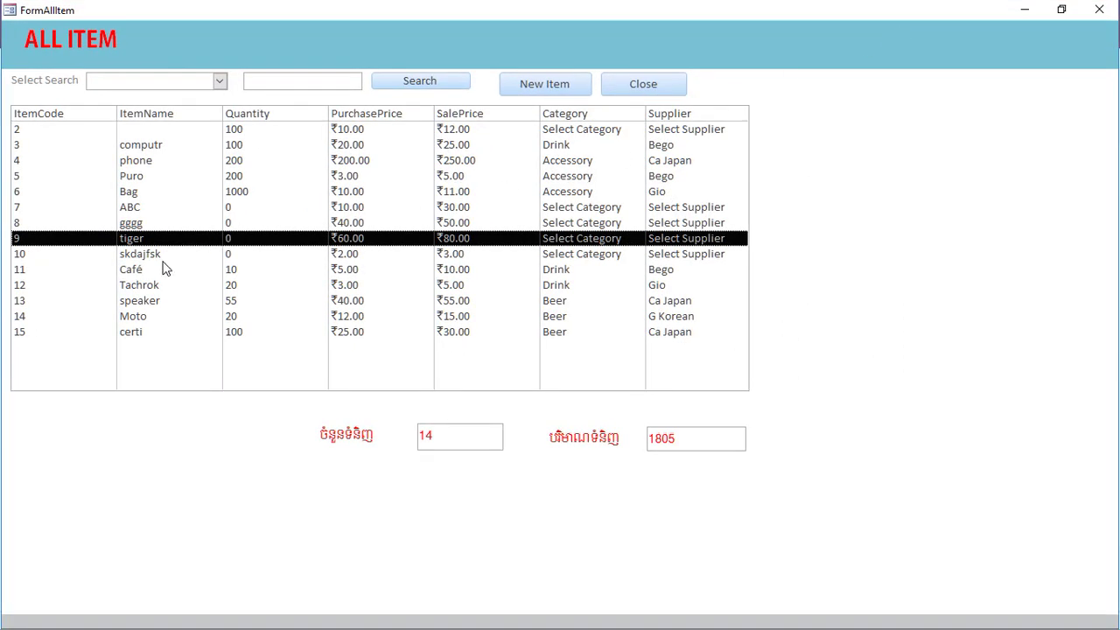
click(148, 286)
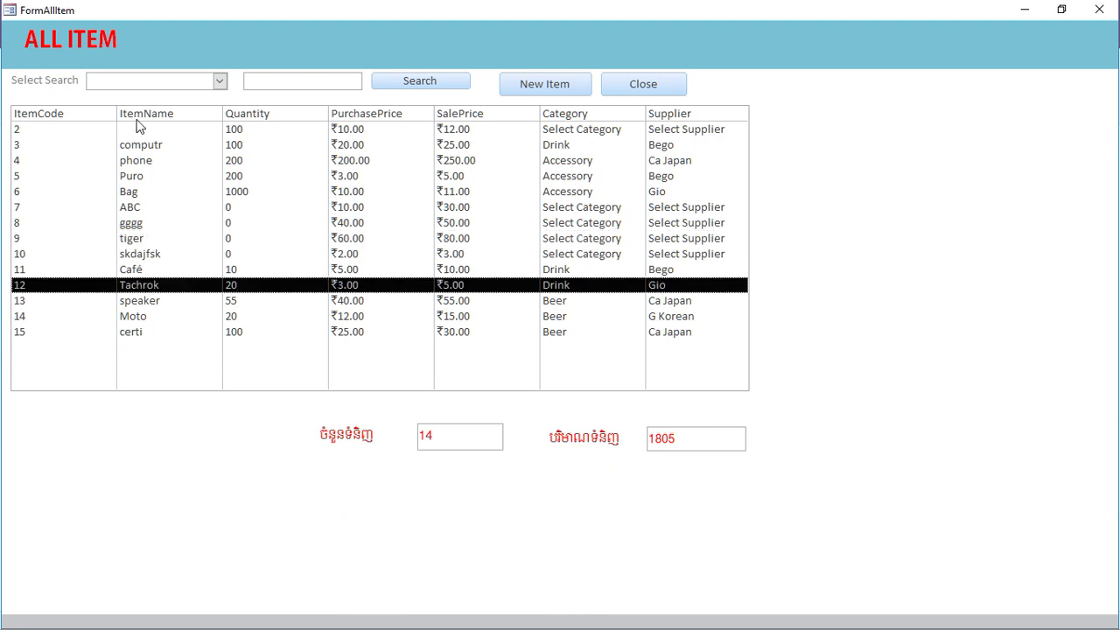
double_click(208, 187)
drag(348, 113, 402, 99)
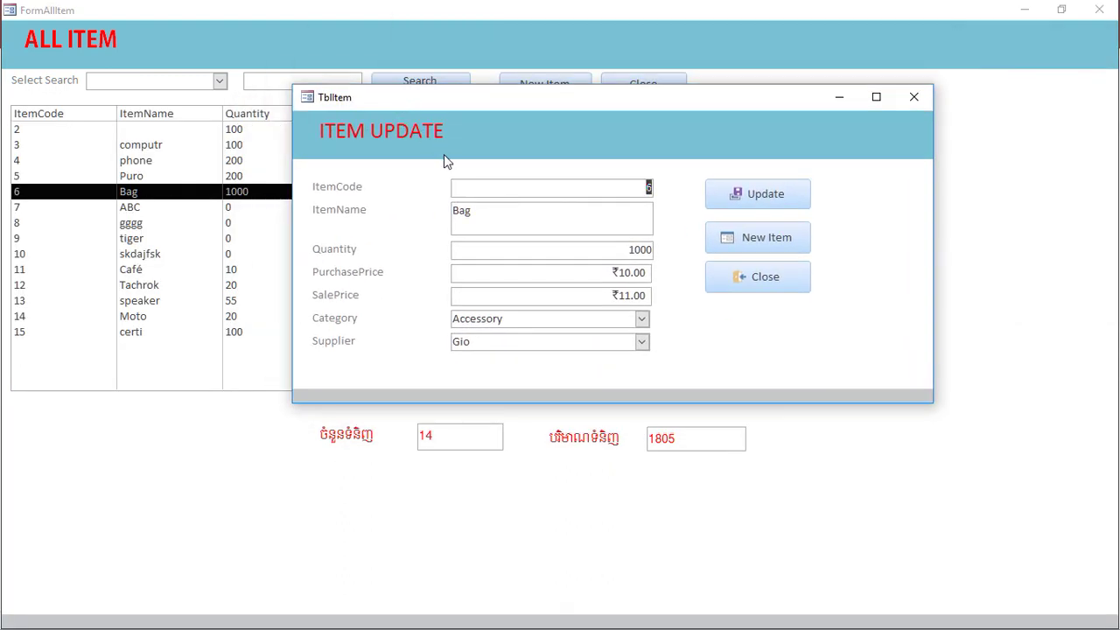
click(735, 277)
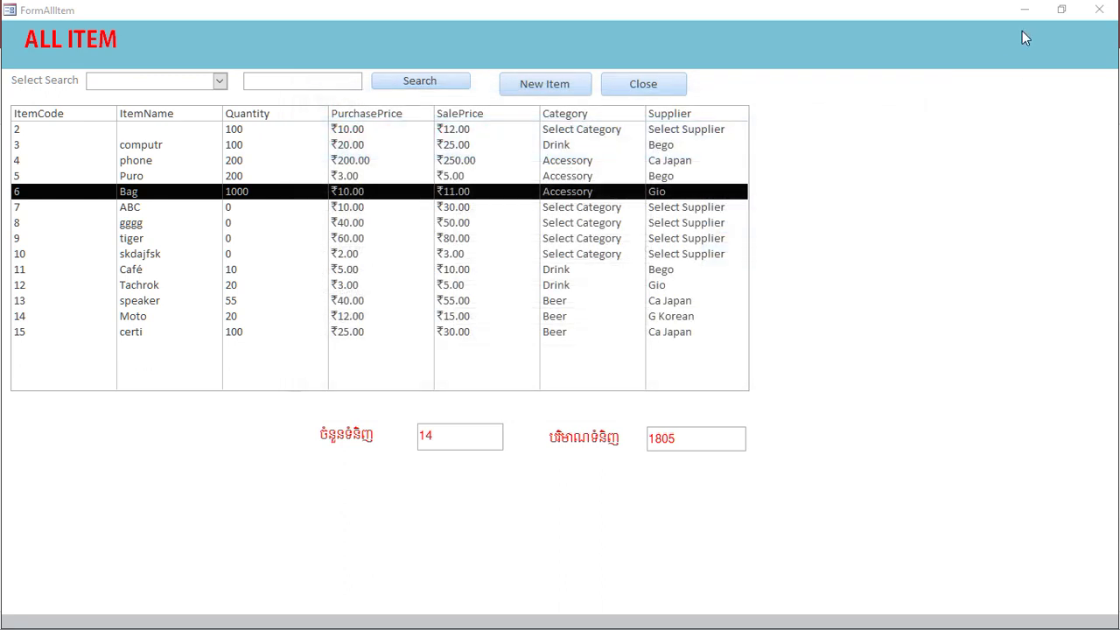
Open FormAllItem's code from Design View and examine the ListAllItem mouse-move loop and the double-click OpenForm line.
right_click(1019, 16)
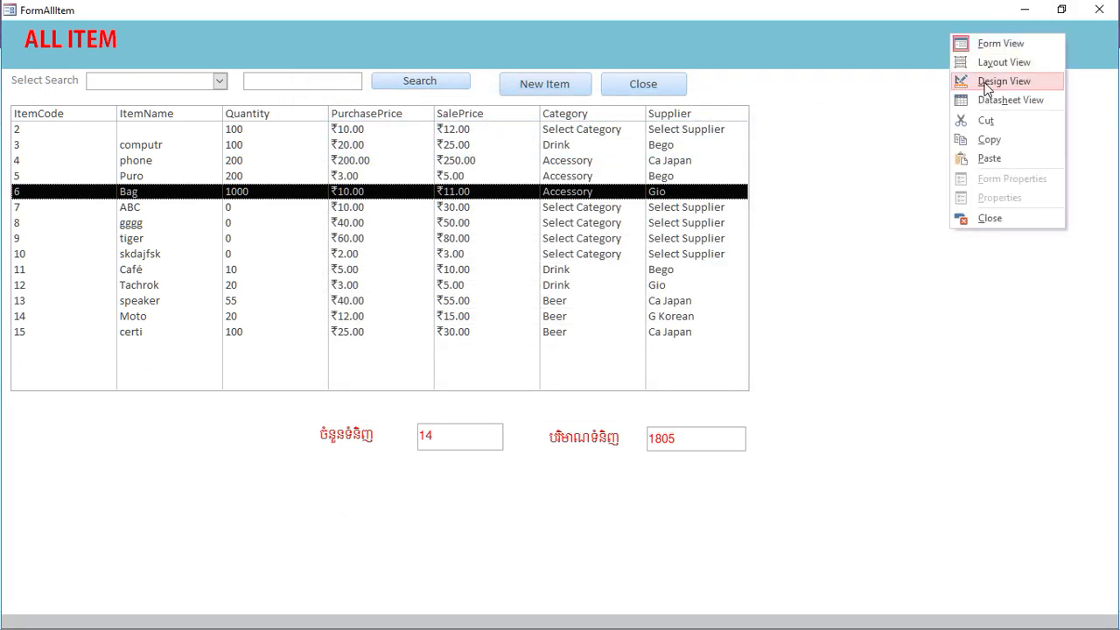
click(982, 80)
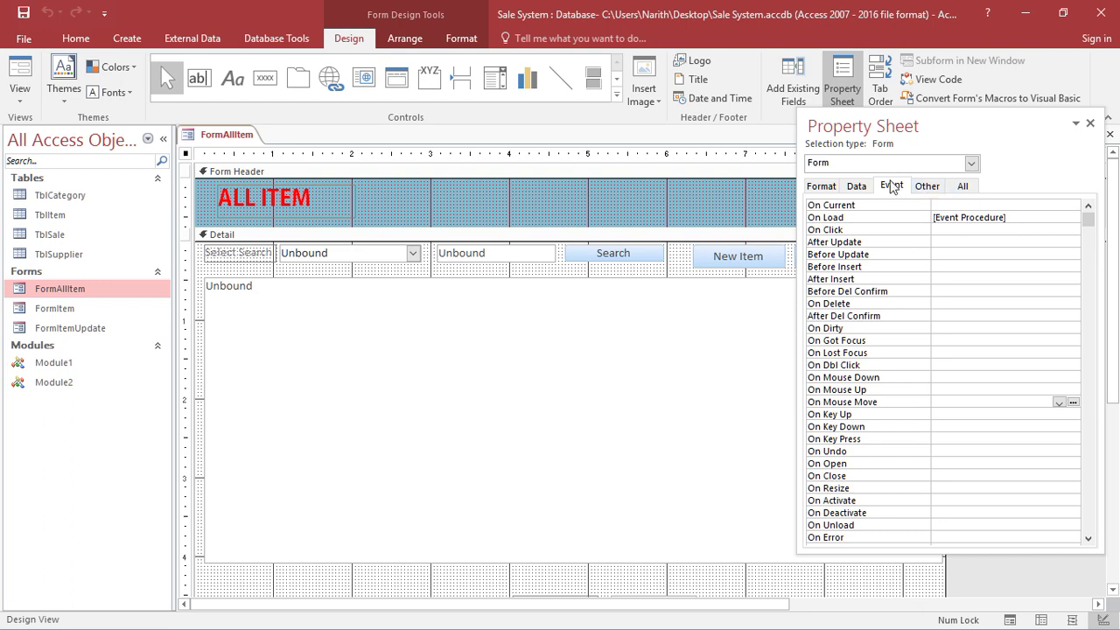
click(905, 84)
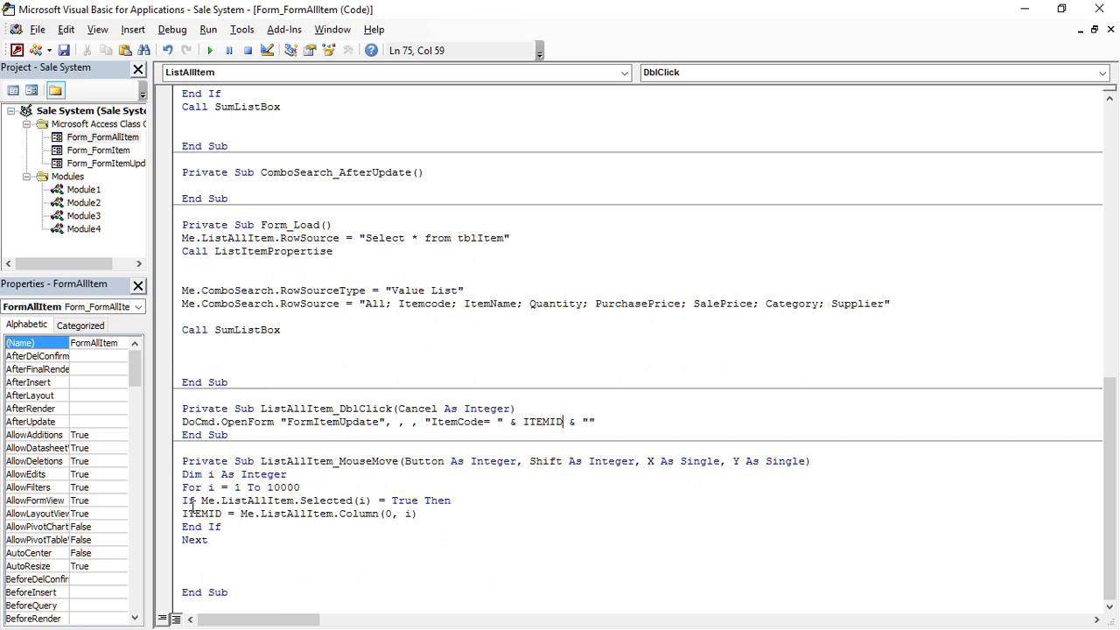
drag(184, 474, 232, 540)
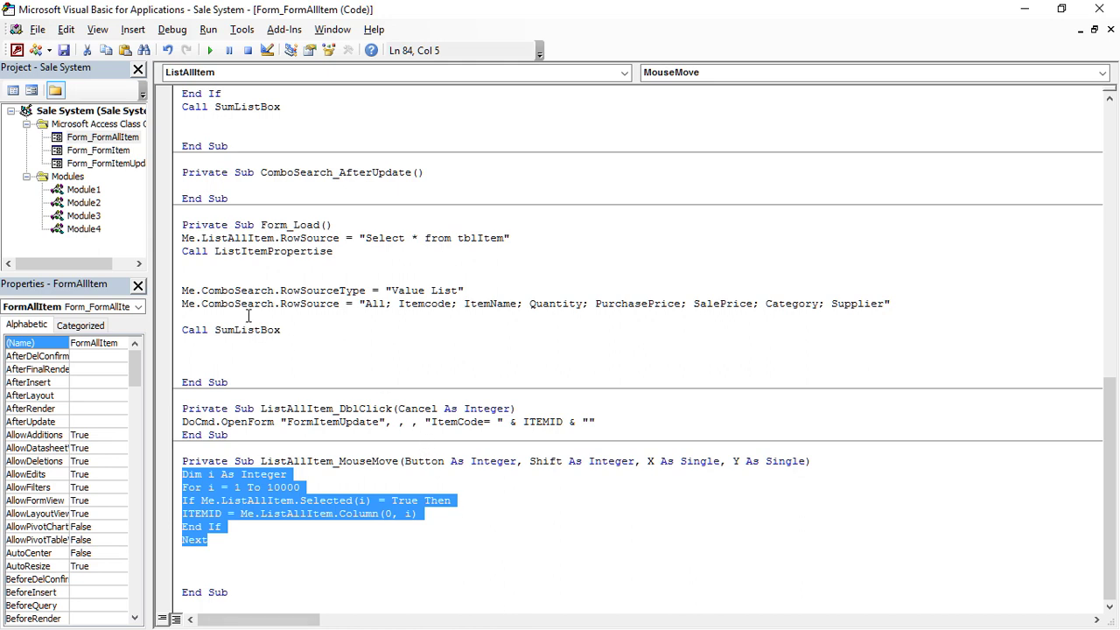
drag(184, 421, 608, 421)
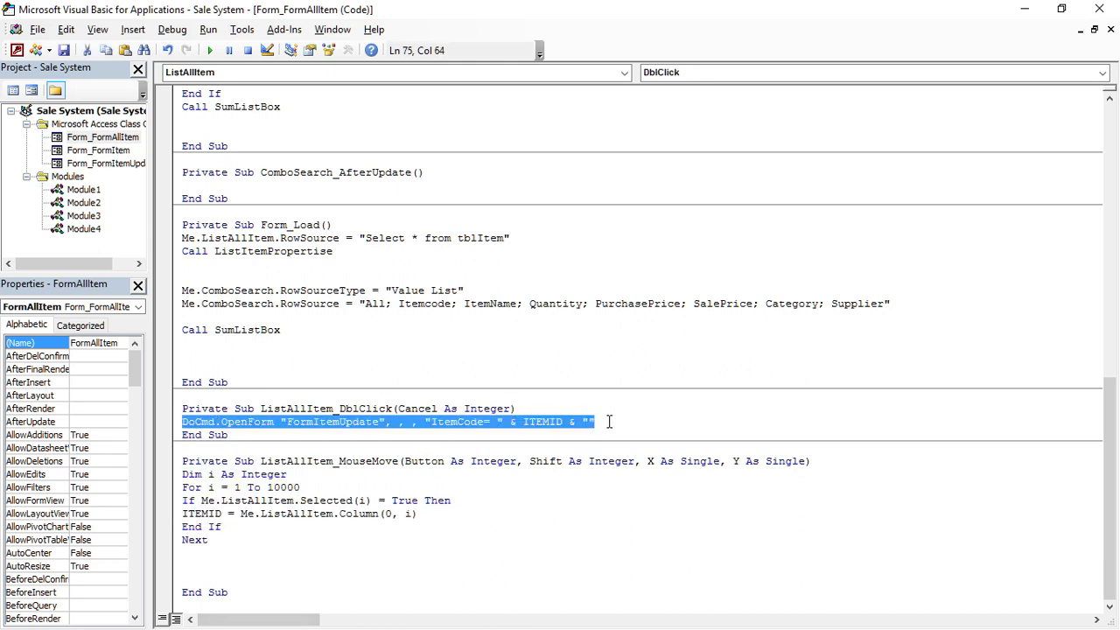
drag(182, 479, 214, 538)
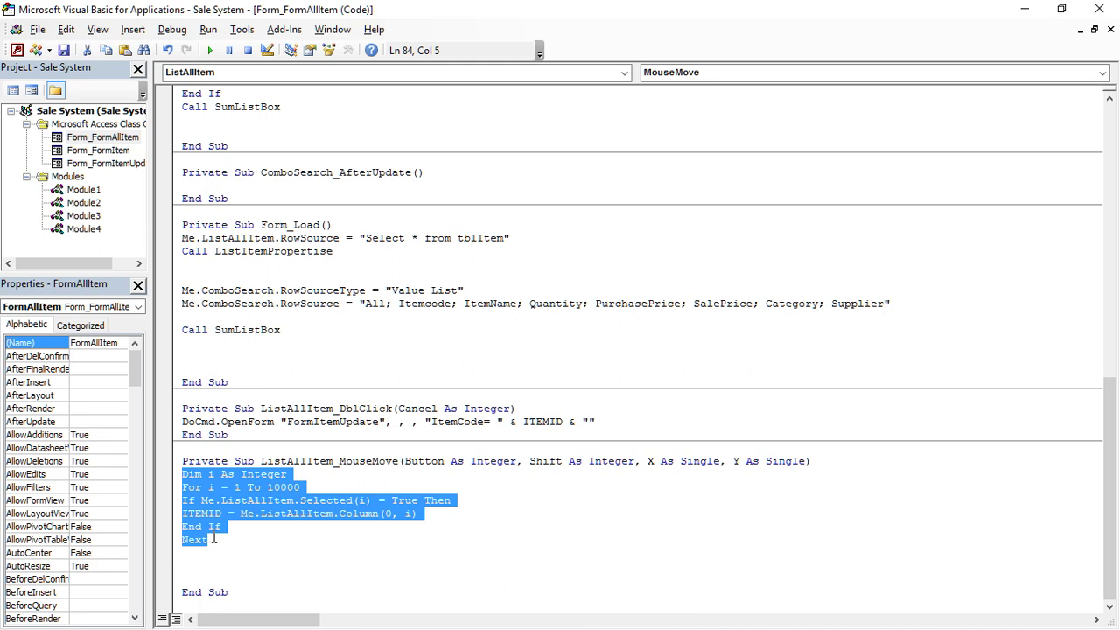
Show FormAllItem in Form View and move its window higher so the whole form fits on screen.
click(16, 50)
click(19, 72)
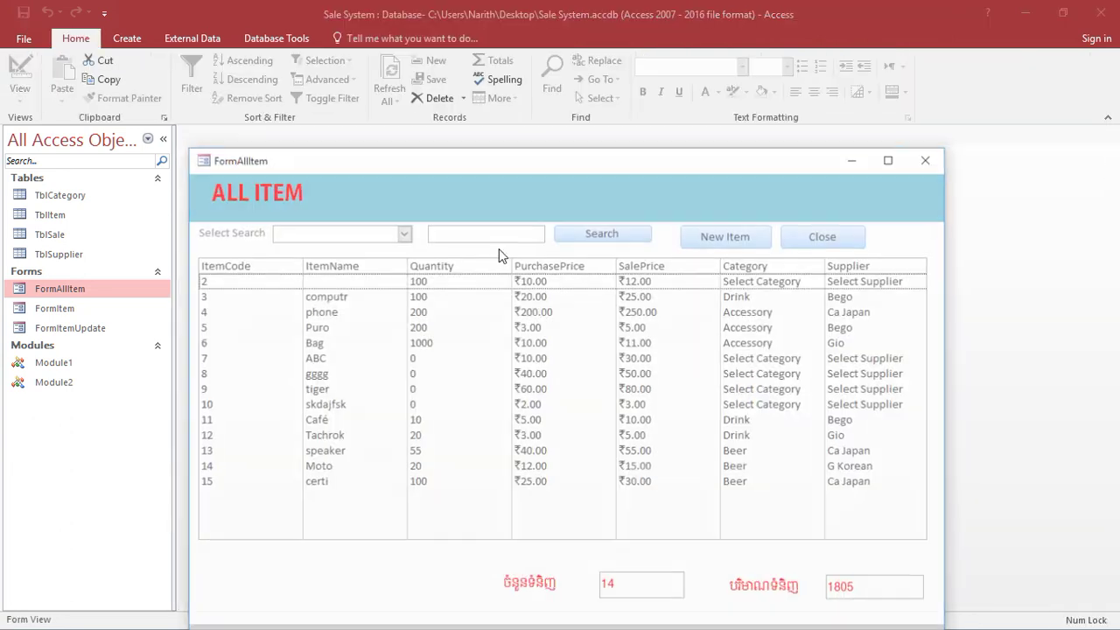
drag(708, 172, 703, 112)
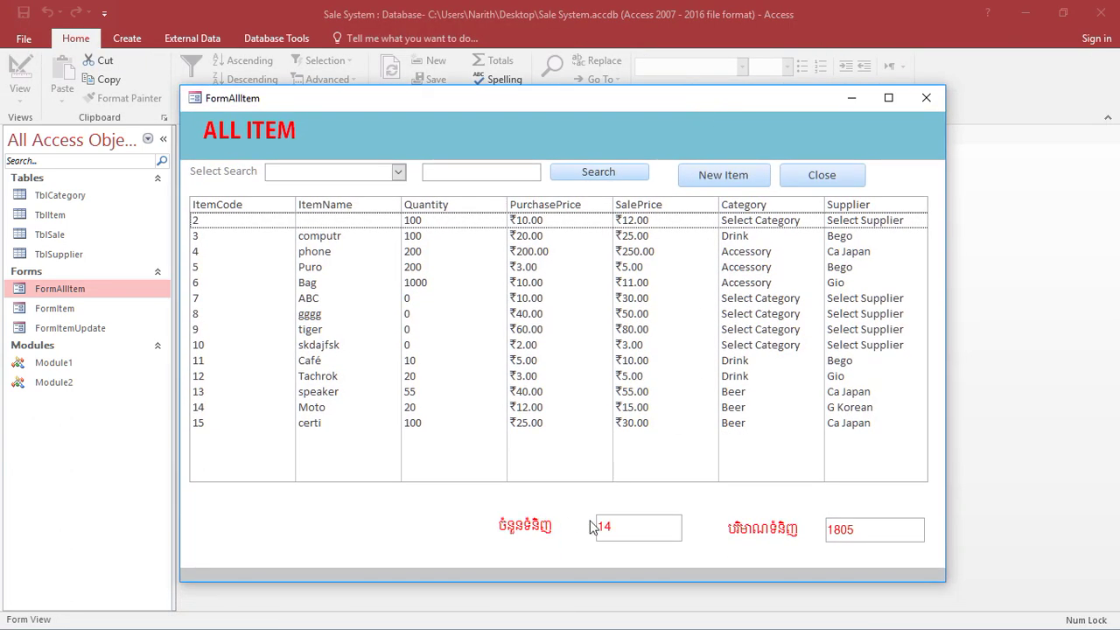